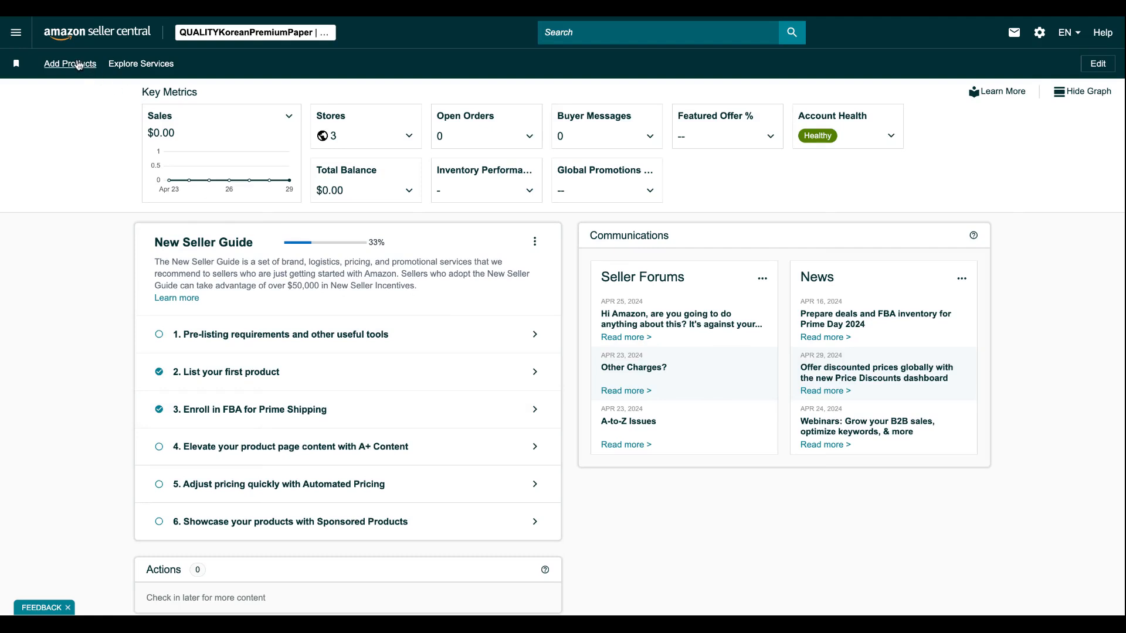
Step: Start a new single-product listing from a blank form
{"action": "left_click", "coordinate": [79, 66]}
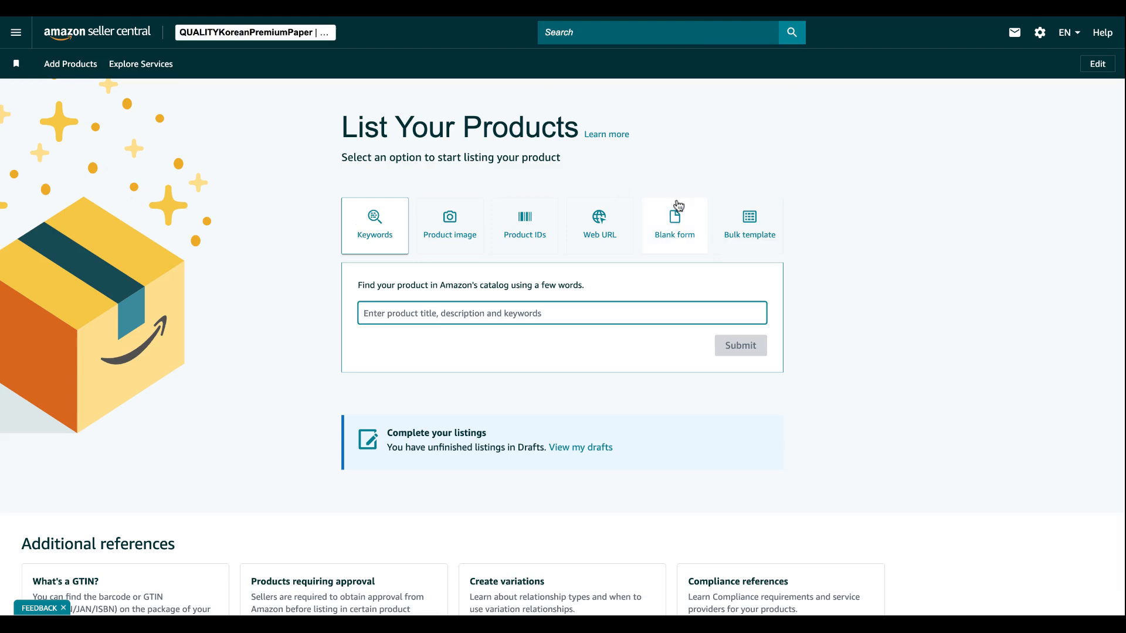
{"action": "left_click", "coordinate": [677, 236]}
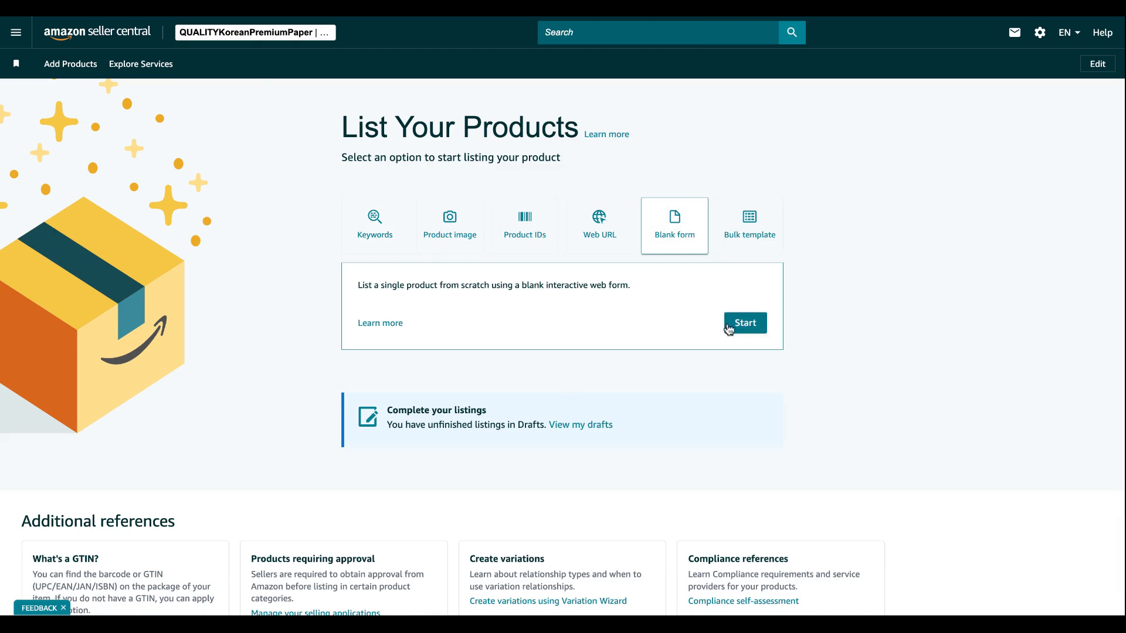
{"action": "left_click", "coordinate": [729, 328]}
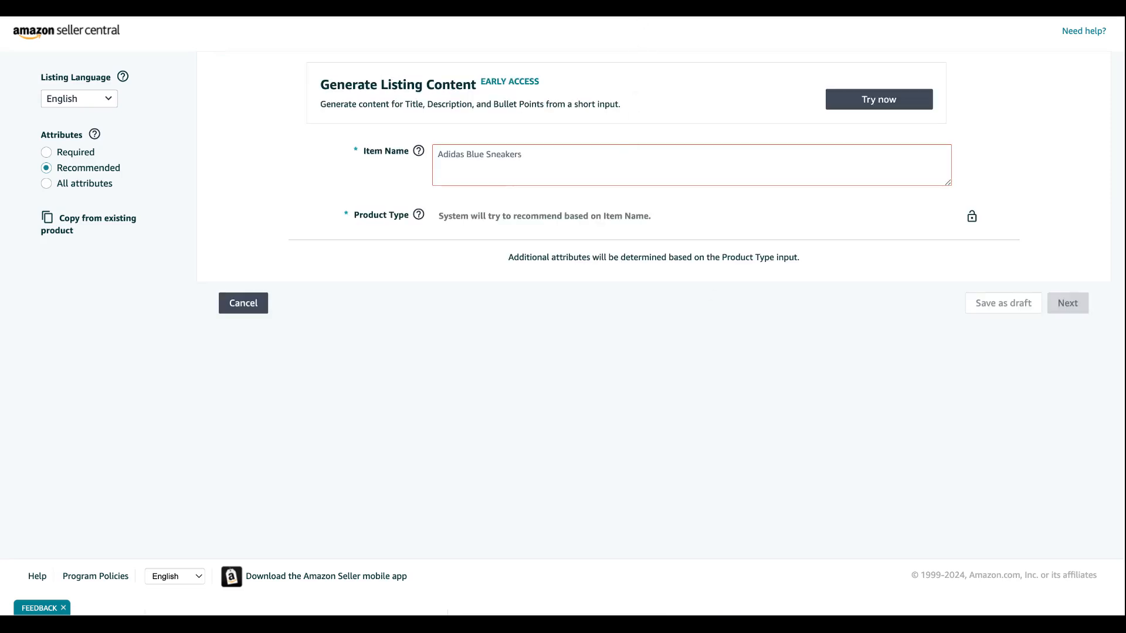
Step: Enter "Flower Wrapping Paper Boquet - Waterproof" as the item name
{"action": "left_click", "coordinate": [509, 160]}
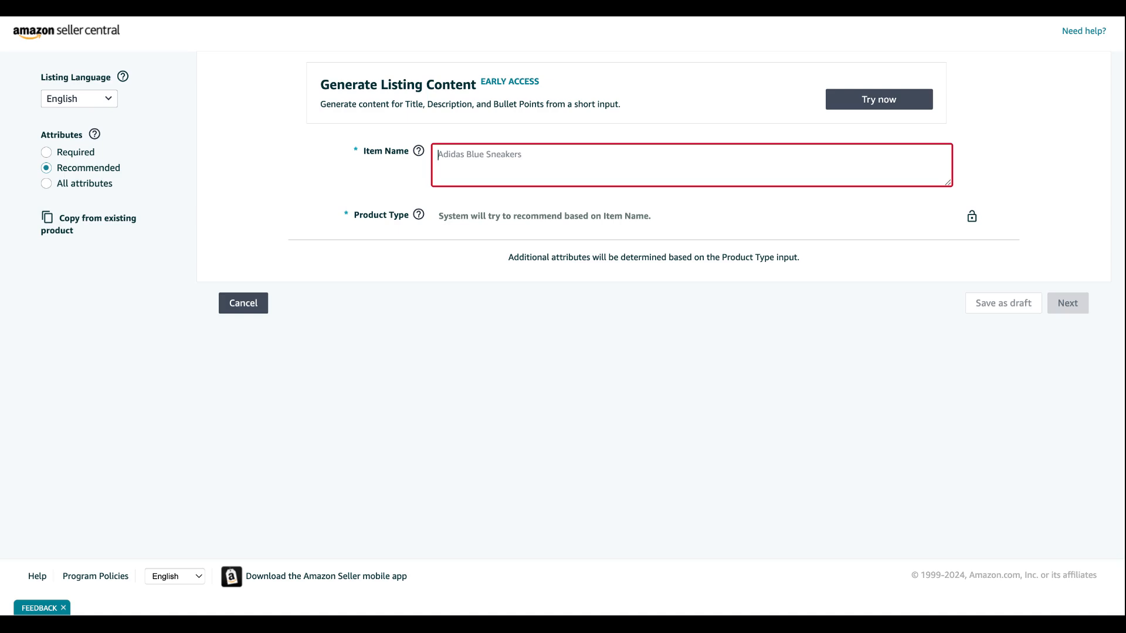
{"action": "type", "text": "Flo"}
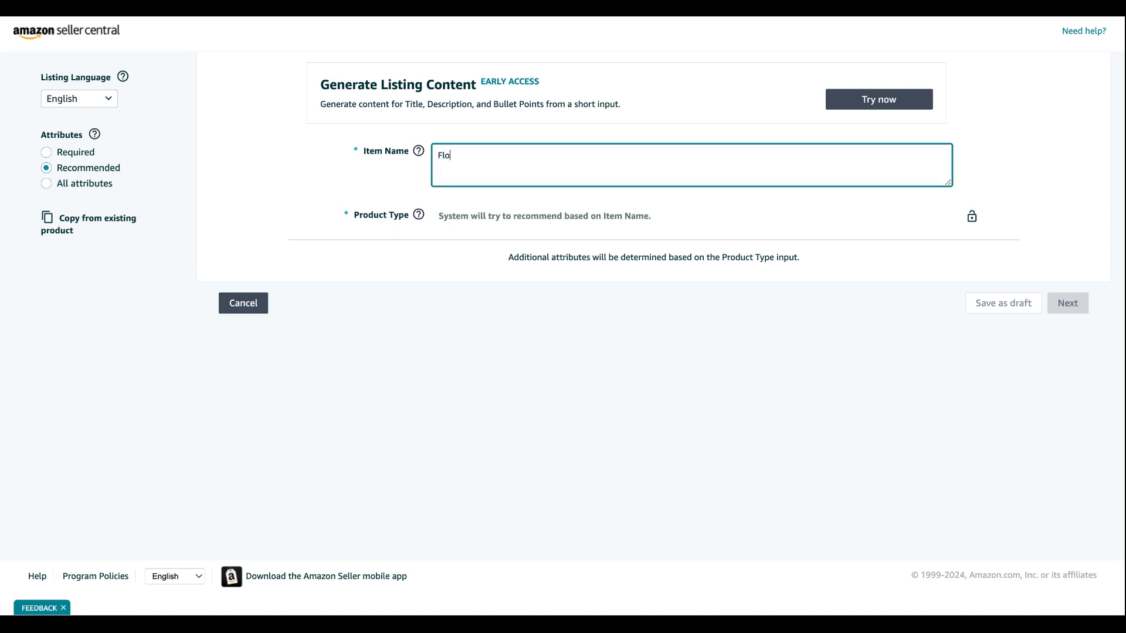
{"action": "type", "text": "wer Wrapping Paper Boquet - W"}
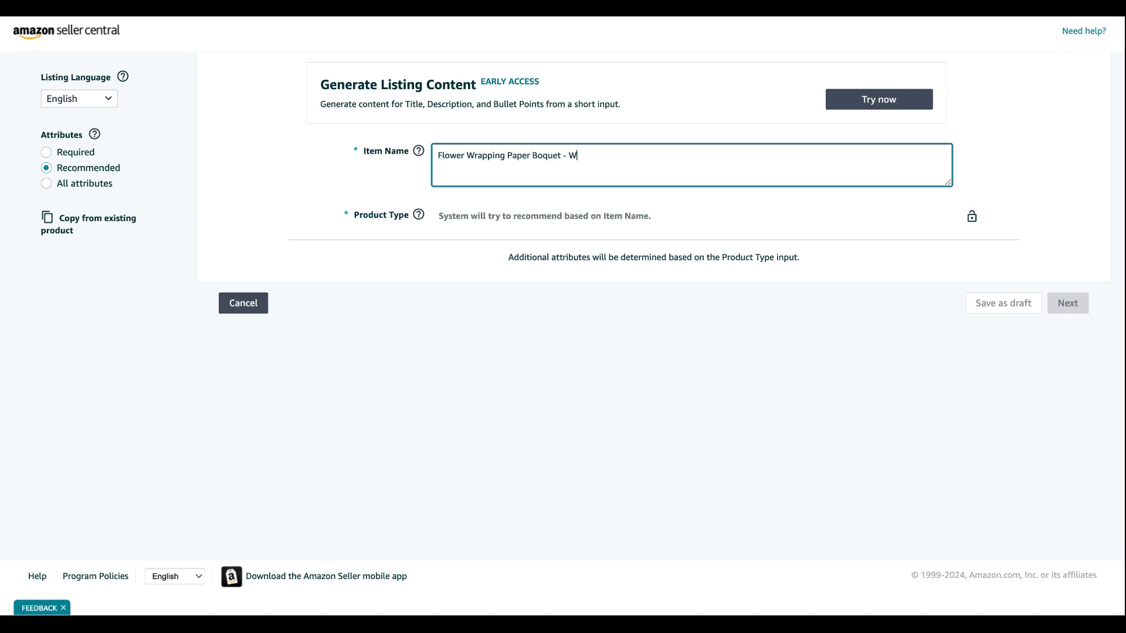
{"action": "type", "text": "aterproof"}
{"action": "key", "text": "BackSpace"}
{"action": "key", "text": "BackSpace"}
{"action": "key", "text": "BackSpace"}
{"action": "type", "text": "roof"}
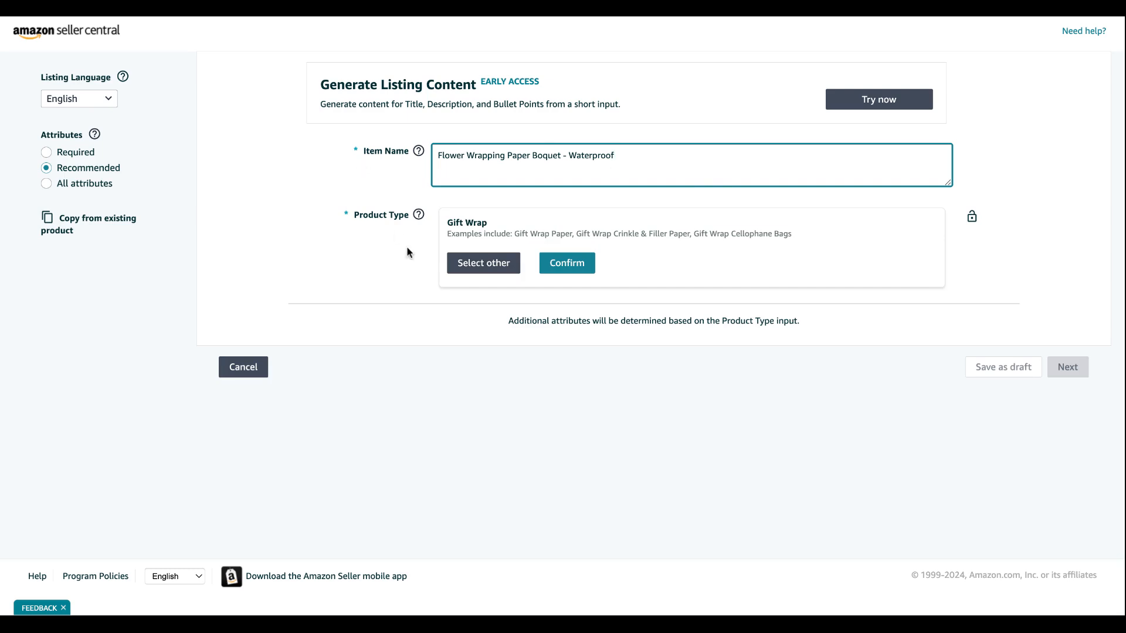
Step: Accept Gift Wrap as the listing's product type
{"action": "left_click_drag", "start_coordinate": [508, 233], "coordinate": [459, 227]}
{"action": "left_click", "coordinate": [459, 227]}
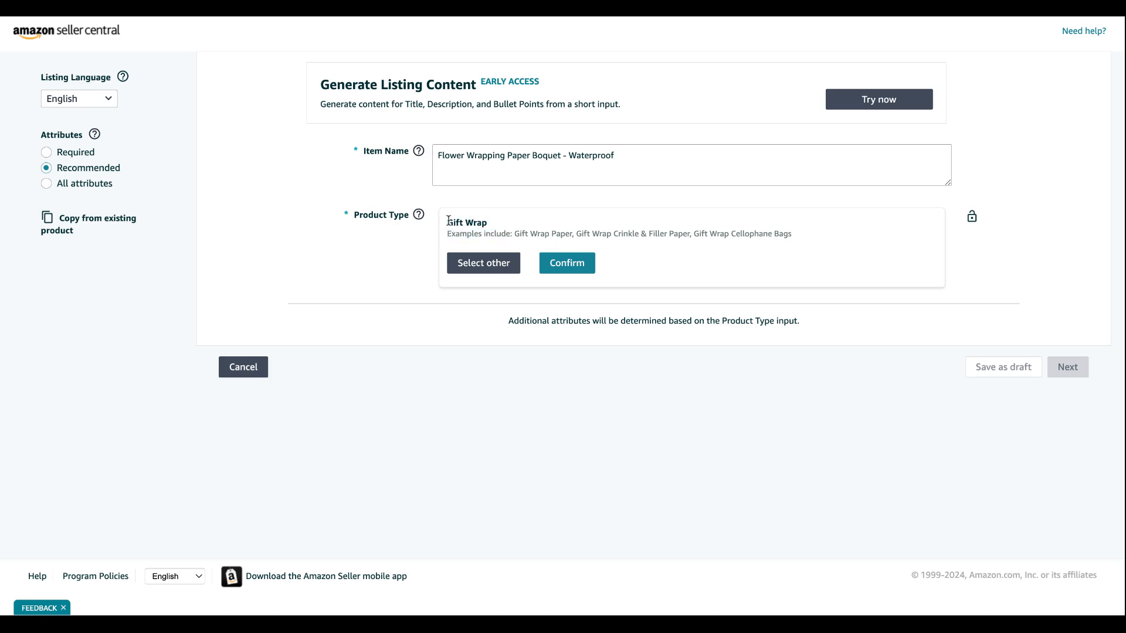
{"action": "left_click_drag", "start_coordinate": [448, 222], "coordinate": [496, 229]}
{"action": "left_click", "coordinate": [494, 223]}
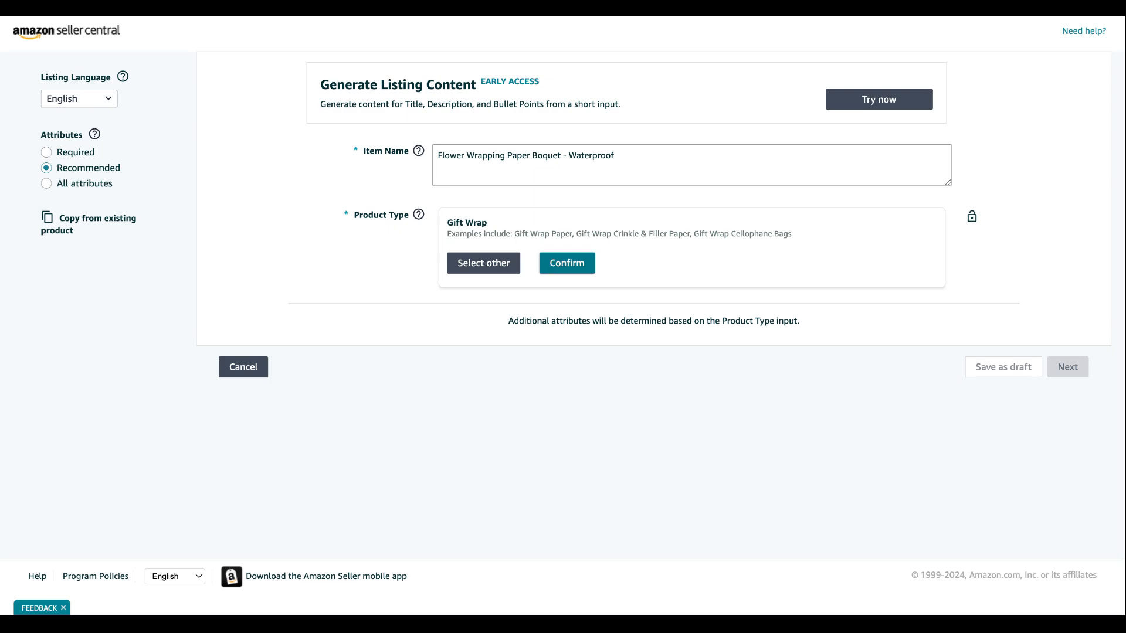
{"action": "left_click", "coordinate": [567, 262]}
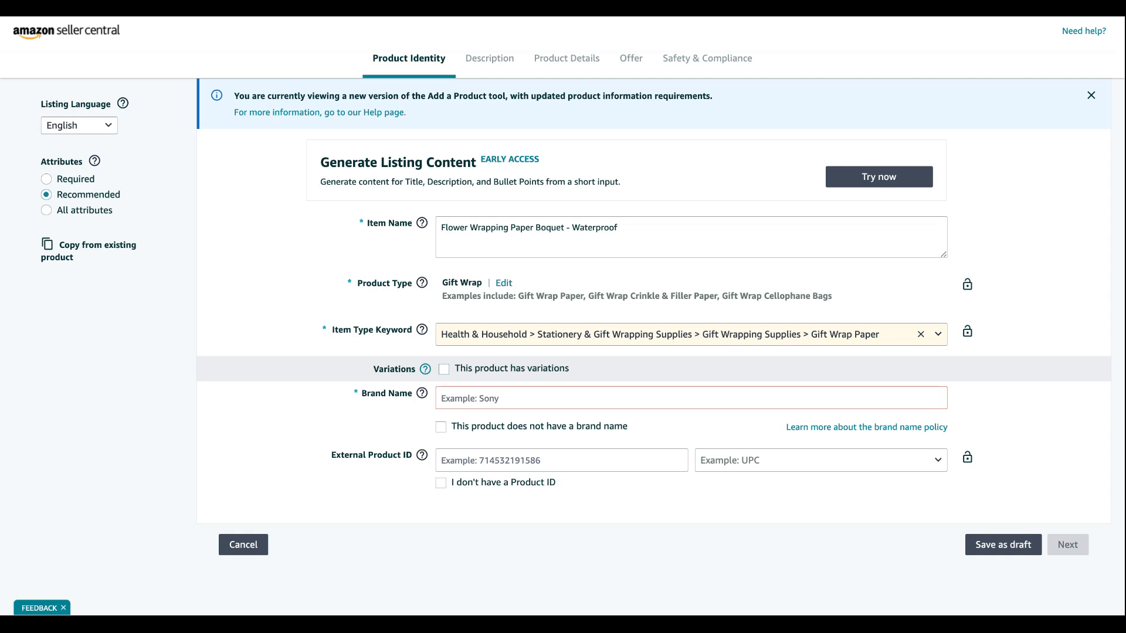
Step: Mark the product as having Color variations and no brand name, and continue to the description page
{"action": "left_click", "coordinate": [444, 369]}
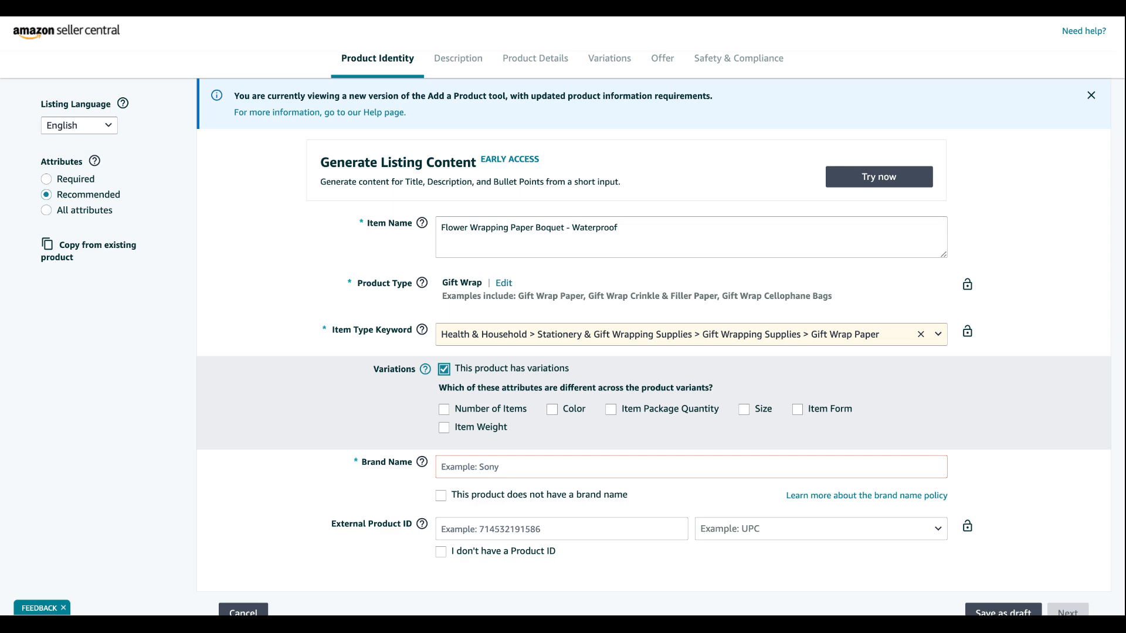
{"action": "left_click", "coordinate": [552, 413]}
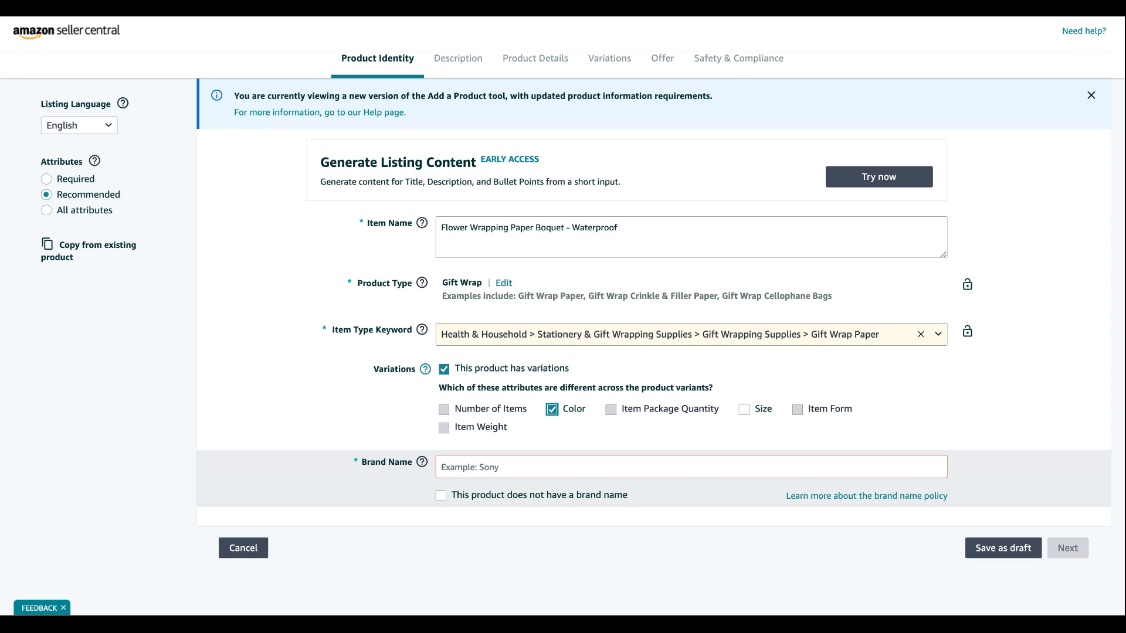
{"action": "left_click", "coordinate": [440, 496]}
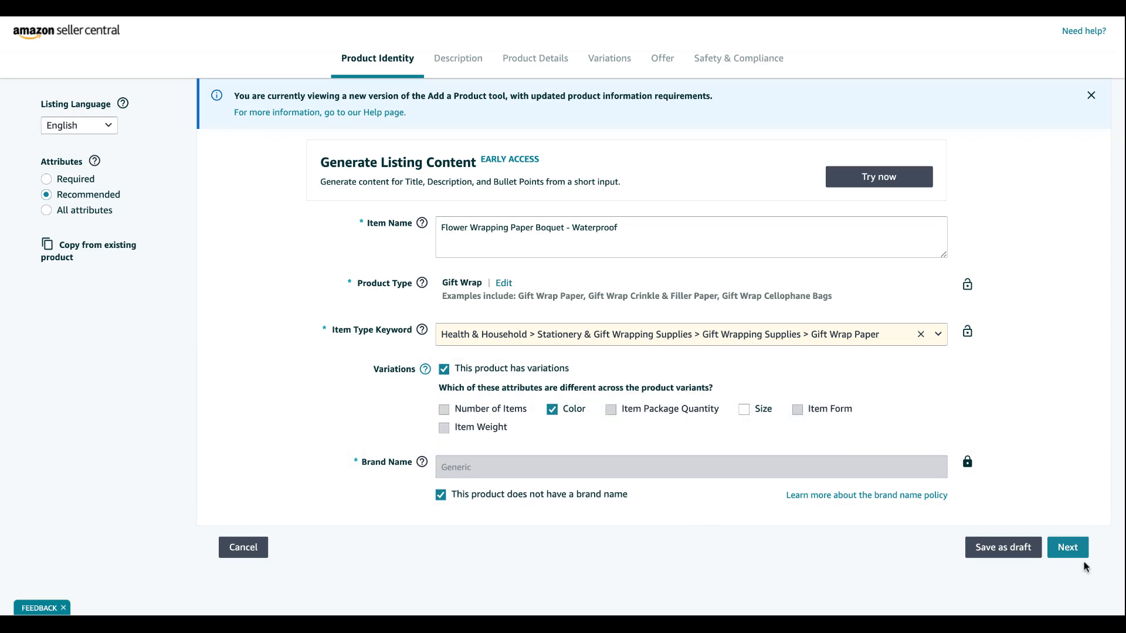
{"action": "left_click", "coordinate": [1060, 549]}
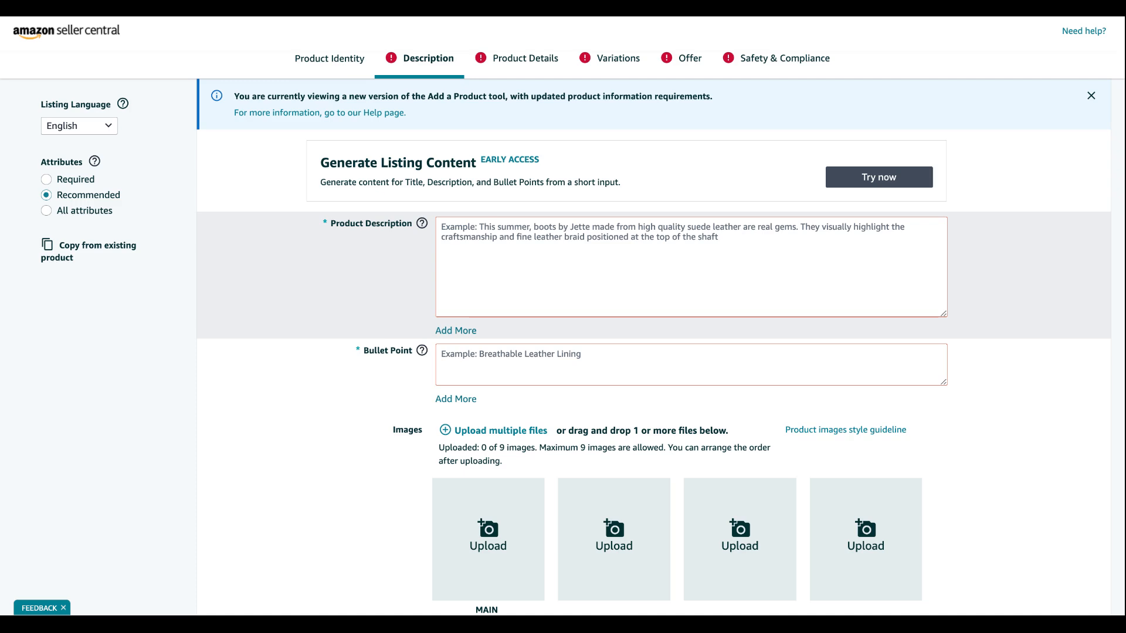
Step: Write the product description "High quality flower wrapping perfect for mother's day and valentines day"
{"action": "left_click", "coordinate": [691, 267]}
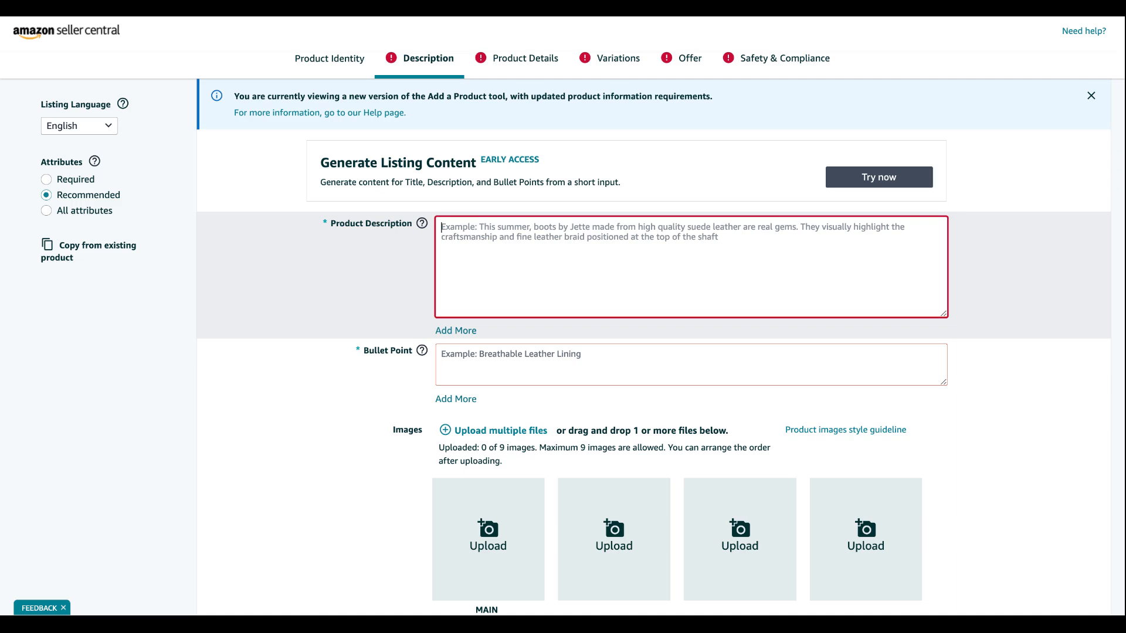
{"action": "type", "text": "High quality"}
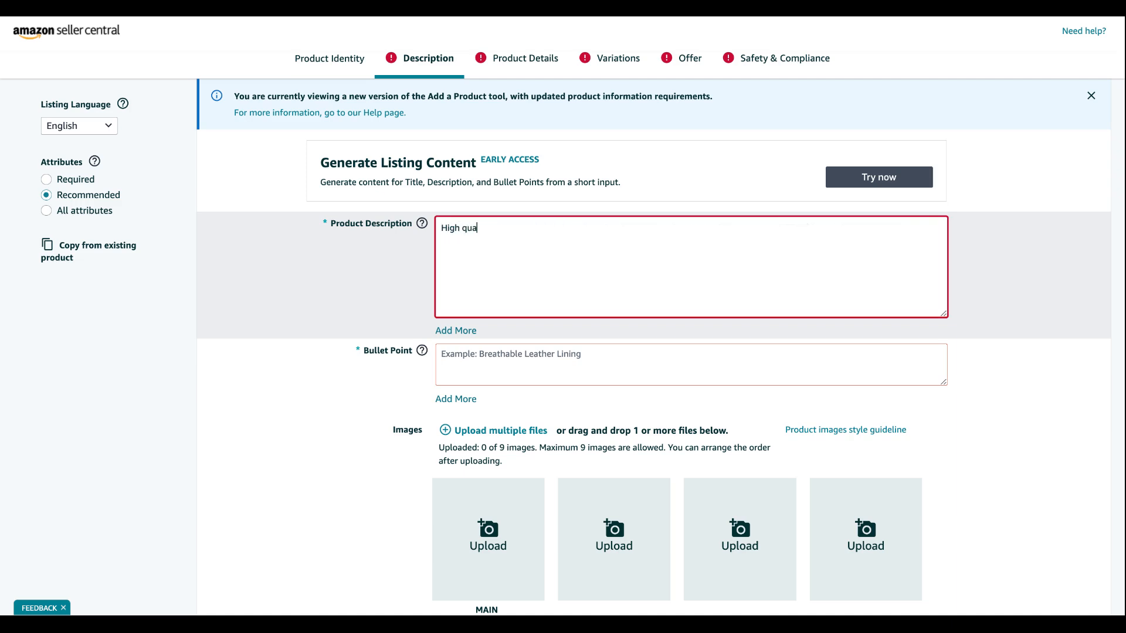
{"action": "type", "text": "r wrapping per"}
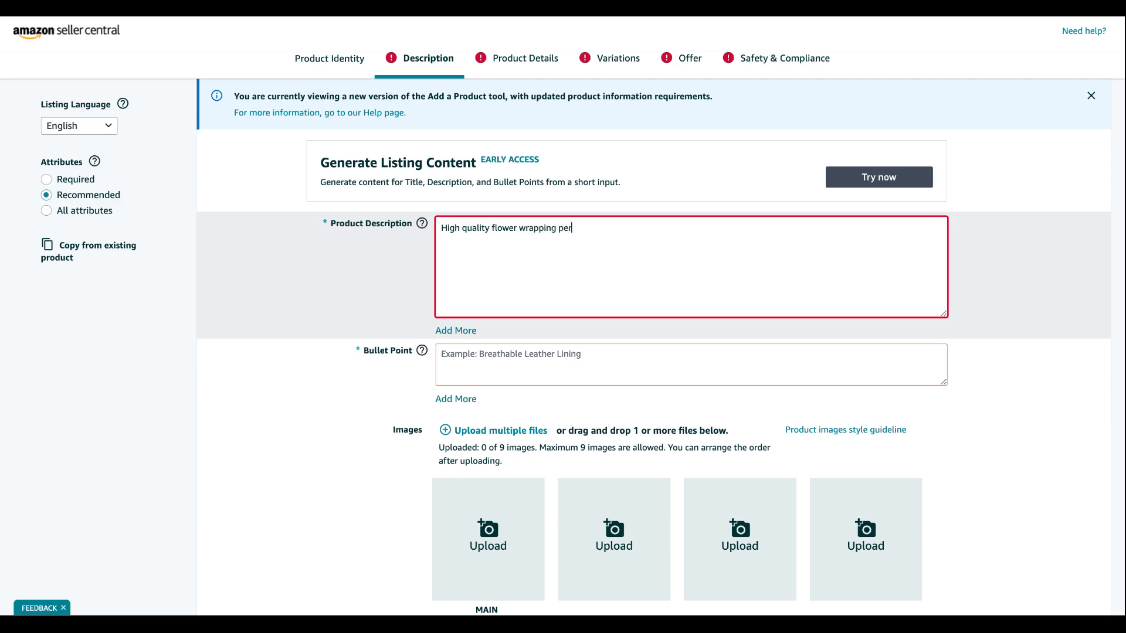
{"action": "type", "text": "fect for mother's day and valentines day"}
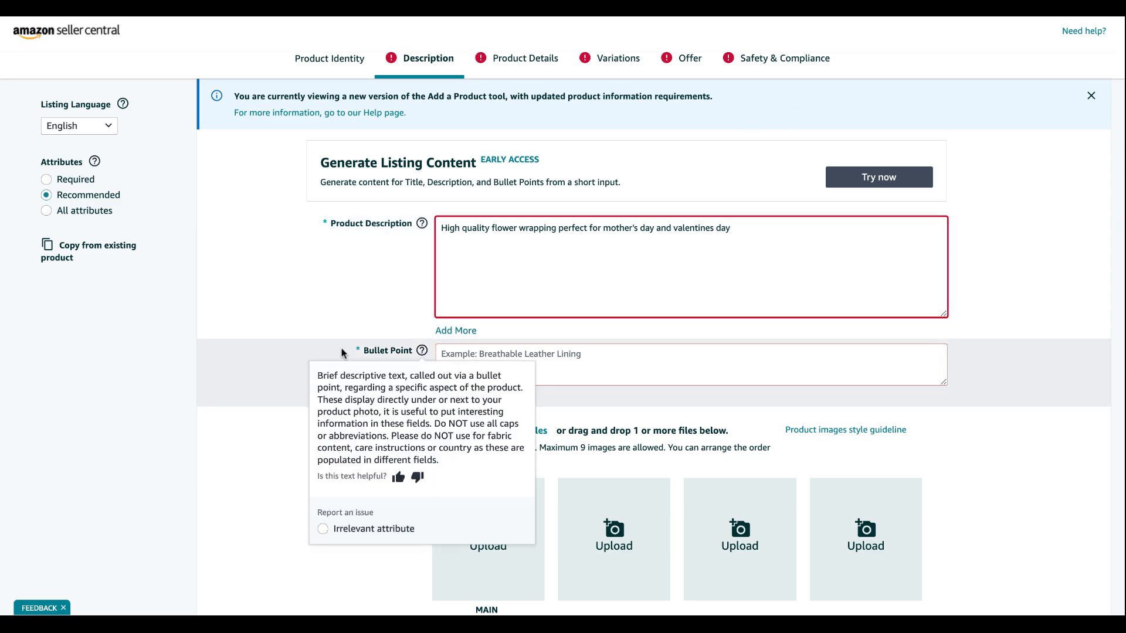
{"action": "left_click", "coordinate": [343, 354]}
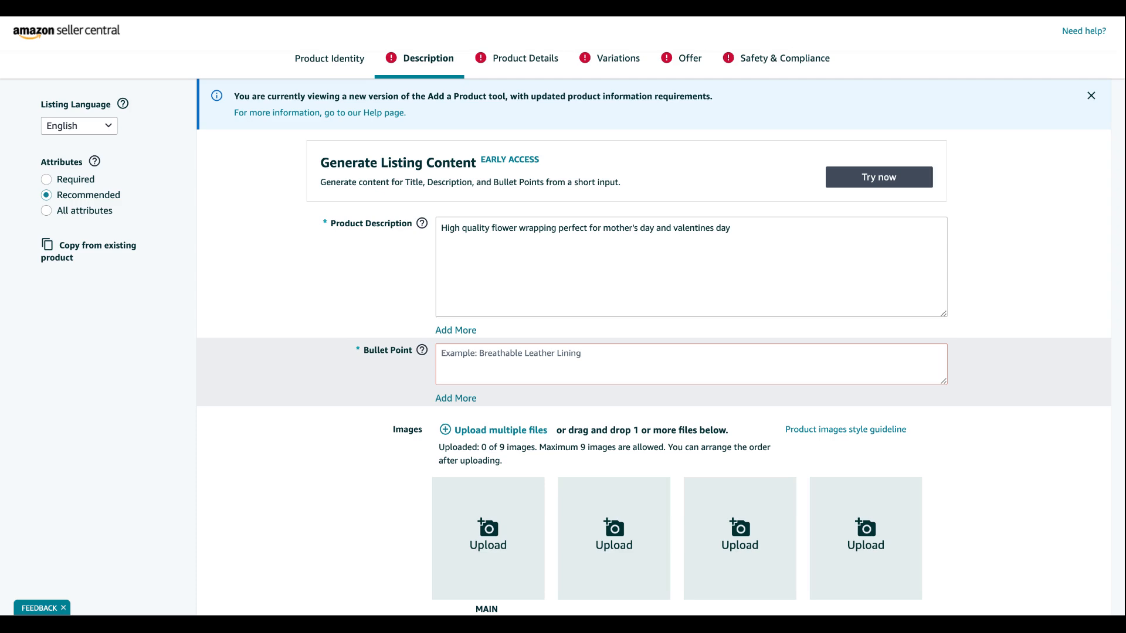
Step: Write the first bullet point as "Waterproof & Durable: You don't need to worry about getting the paper wet."
{"action": "left_click", "coordinate": [691, 364]}
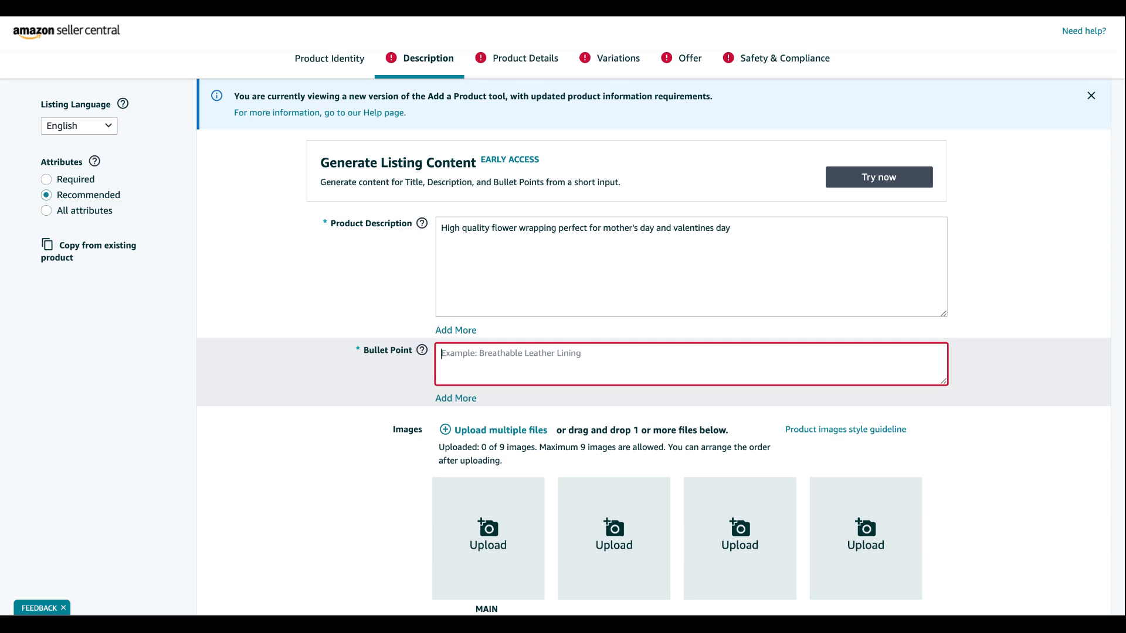
{"action": "type", "text": "Wa"}
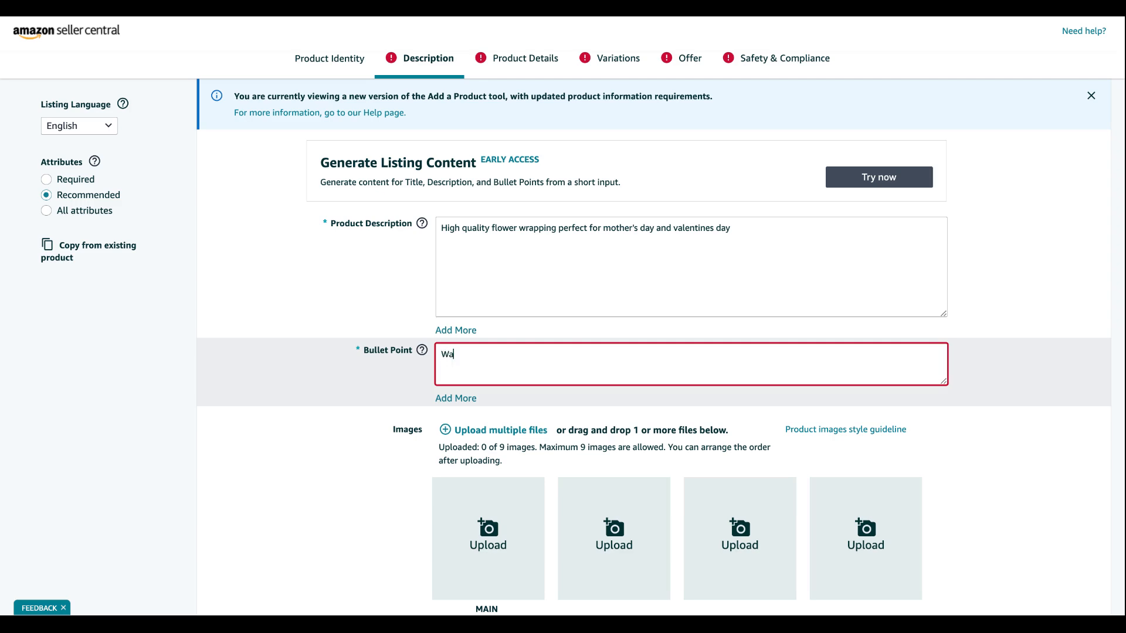
{"action": "type", "text": "terproof & Durable\""}
{"action": "type", "text": " The"}
{"action": "key", "text": "BackSpace"}
{"action": "key", "text": "BackSpace"}
{"action": "key", "text": "BackSpace"}
{"action": "key", "text": "BackSpace"}
{"action": "type", "text": "You dont"}
{"action": "key", "text": "BackSpace"}
{"action": "key", "text": "BackSpace"}
{"action": "type", "text": "n't need to worry"}
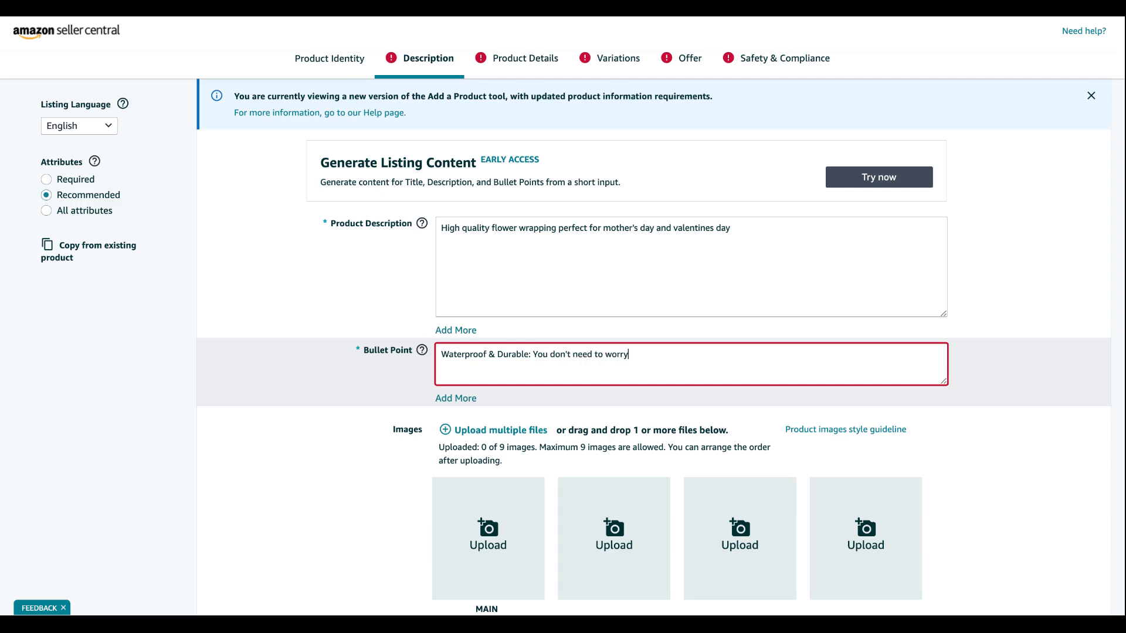
{"action": "type", "text": " about getting the"}
{"action": "key", "text": "BackSpace"}
{"action": "key", "text": "BackSpace"}
{"action": "key", "text": "BackSpace"}
{"action": "type", "text": "getting the pape"}
{"action": "key", "text": "BackSpace"}
{"action": "key", "text": "BackSpace"}
{"action": "key", "text": "BackSpace"}
{"action": "type", "text": "aper wet,"}
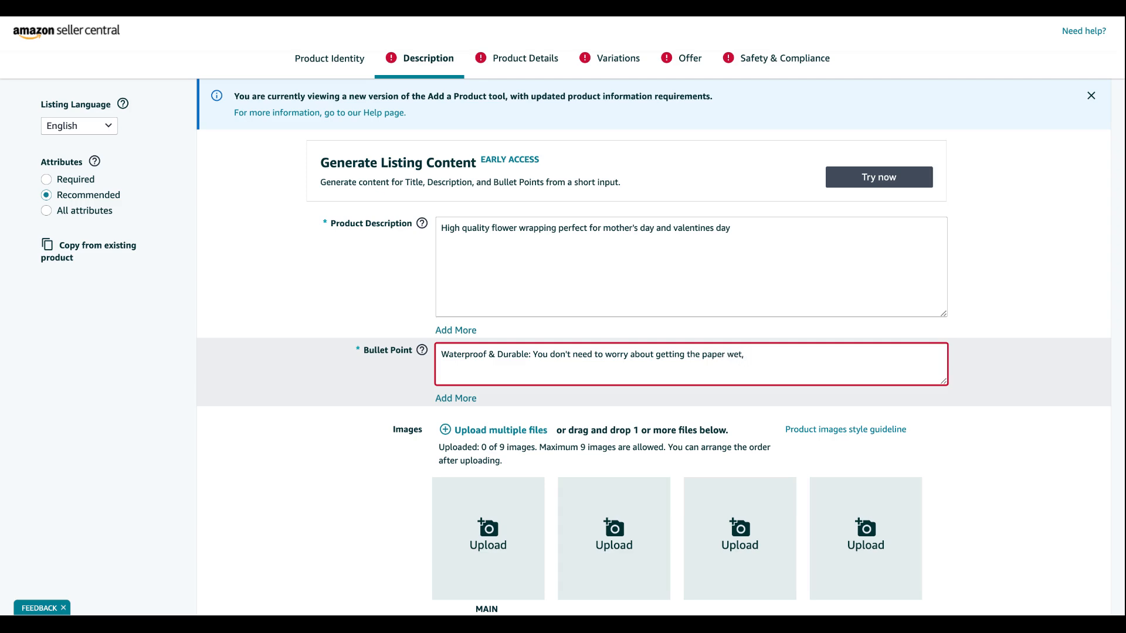
{"action": "key", "text": "BackSpace"}
{"action": "type", "text": "."}
Step: Add a second bullet point reading "Approriate Size: airuhfiauhf"
{"action": "left_click", "coordinate": [455, 398]}
{"action": "left_click", "coordinate": [519, 417]}
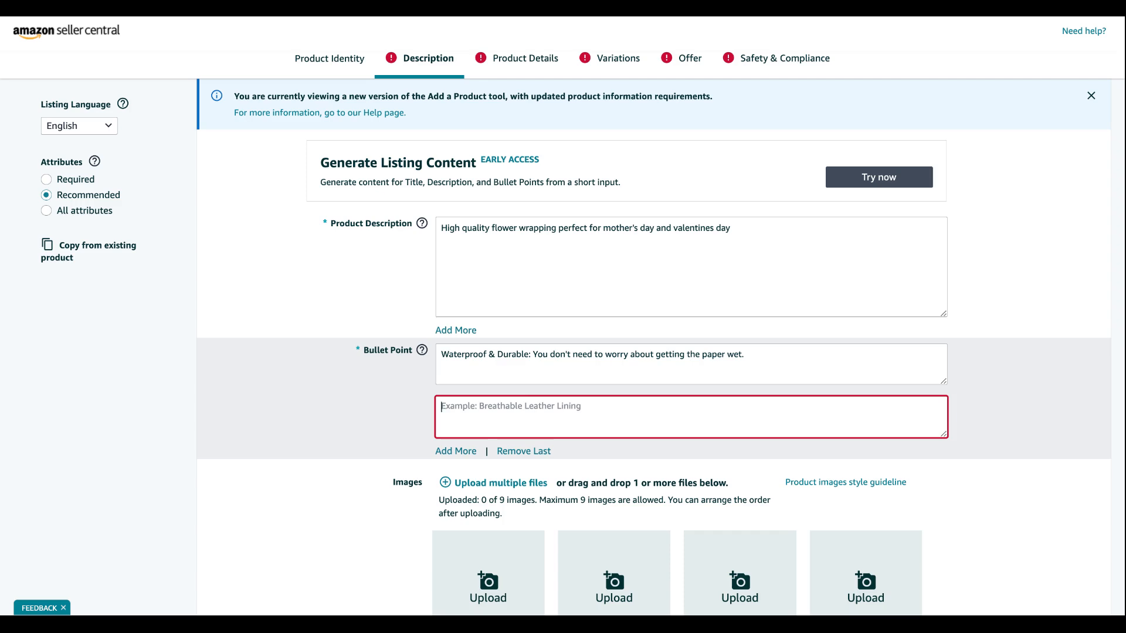
{"action": "type", "text": "PO"}
{"action": "key", "text": "BackSpace"}
{"action": "key", "text": "BackSpace"}
{"action": "type", "text": "A"}
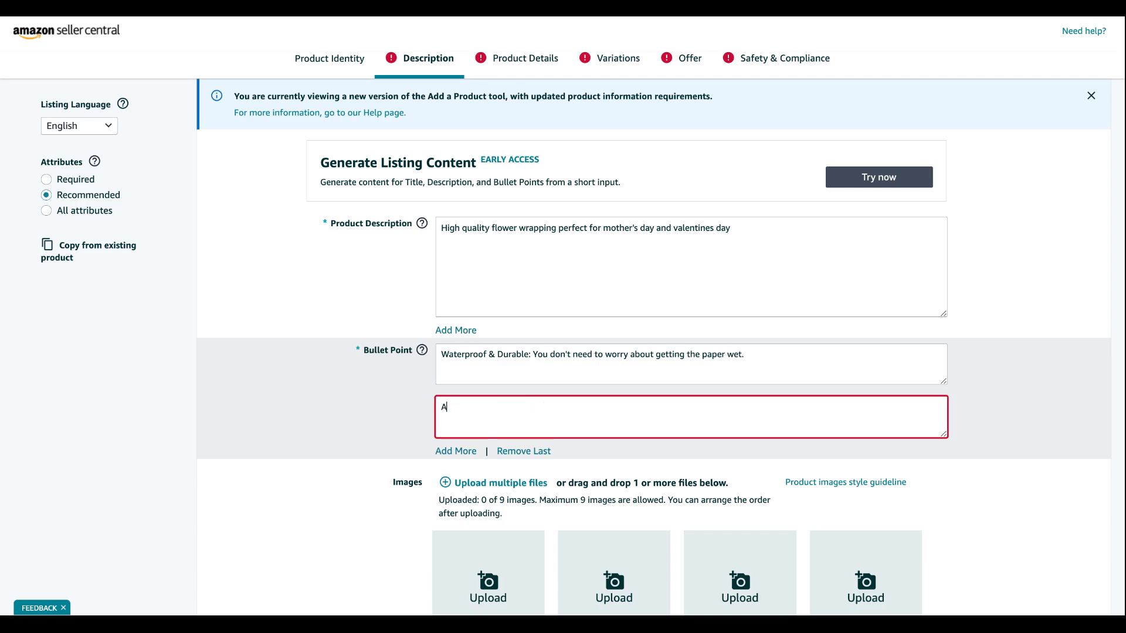
{"action": "type", "text": "pproriate Size: airuhfiauhf"}
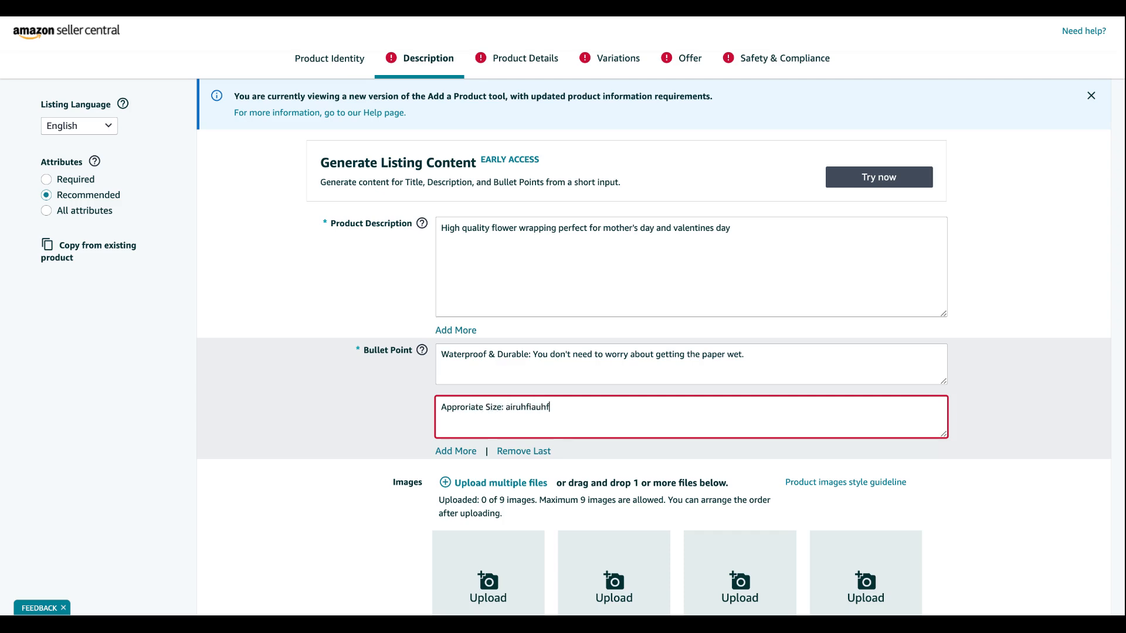
Step: Add three more empty bullet point fields to the listing
{"action": "left_click", "coordinate": [449, 451]}
{"action": "left_click", "coordinate": [446, 456]}
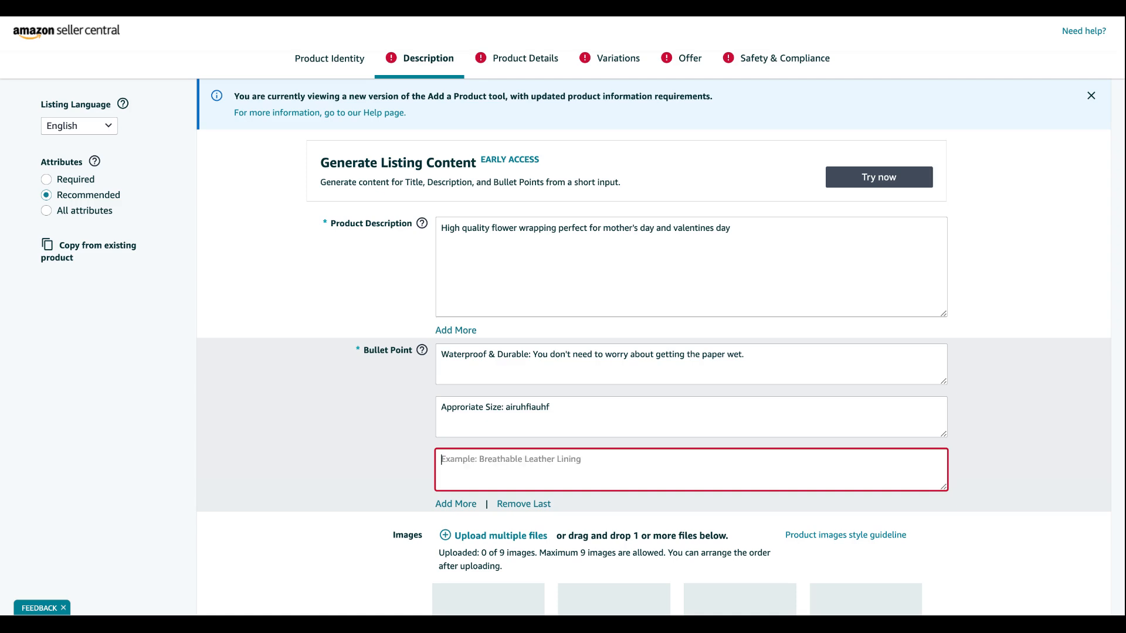
{"action": "left_click", "coordinate": [456, 504]}
{"action": "scroll", "coordinate": [458, 505], "scroll_direction": "down", "scroll_amount": 2}
{"action": "scroll", "coordinate": [459, 506], "scroll_direction": "down", "scroll_amount": 1}
{"action": "left_click", "coordinate": [457, 456]}
Step: Upload the photo of the fanned-out coloured wrapping papers as the listing's main image
{"action": "scroll", "coordinate": [461, 425], "scroll_direction": "down", "scroll_amount": 5}
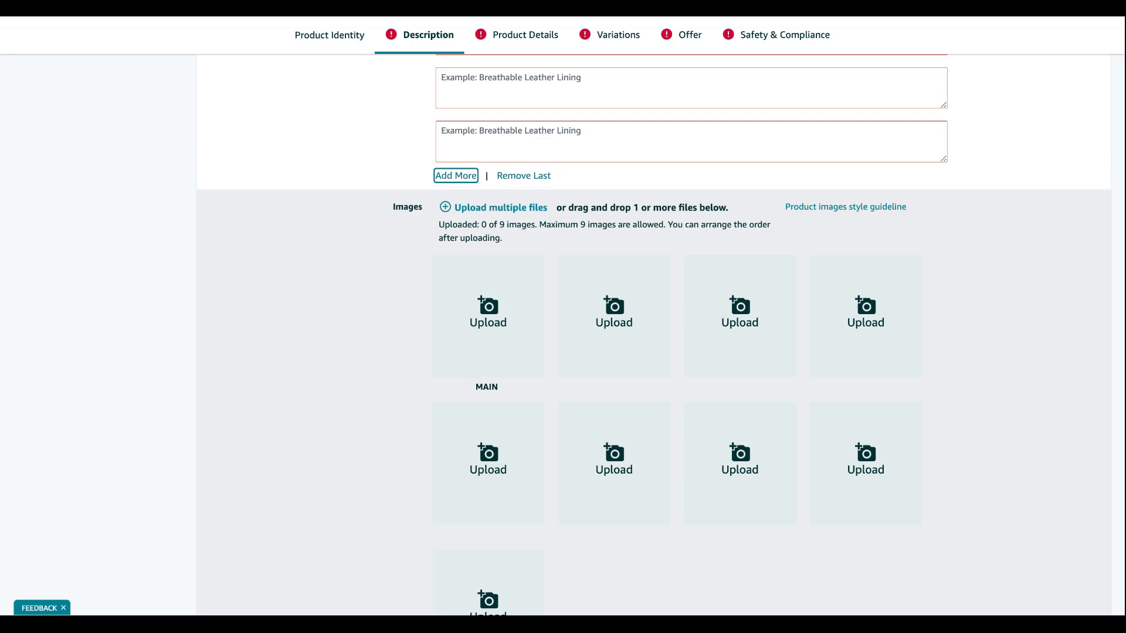
{"action": "scroll", "coordinate": [660, 331], "scroll_direction": "down", "scroll_amount": 1}
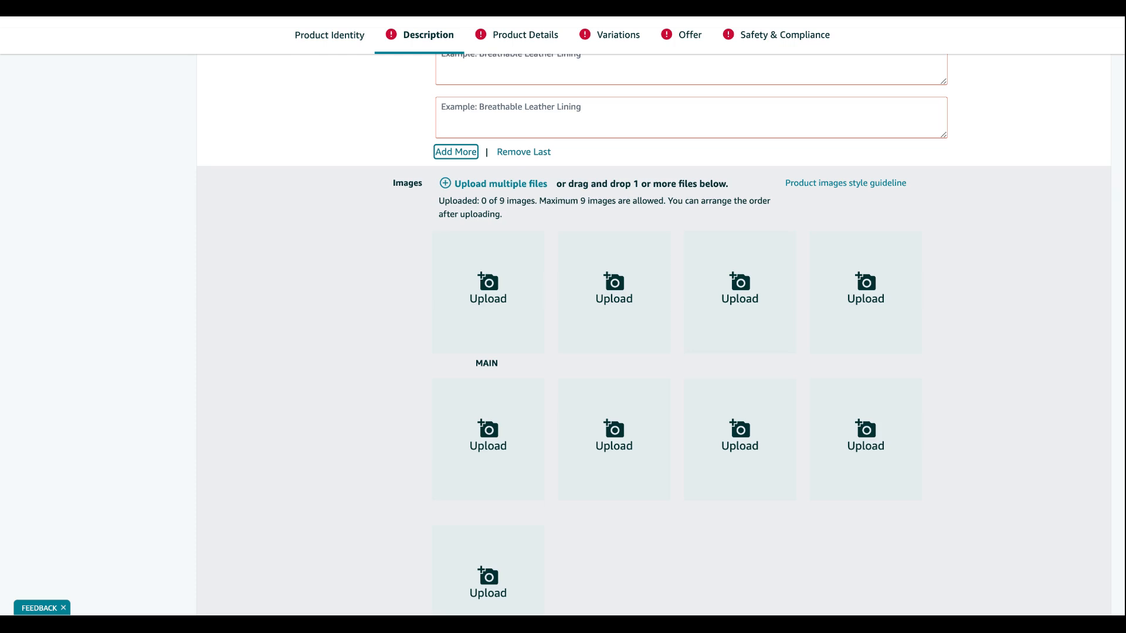
{"action": "scroll", "coordinate": [431, 577], "scroll_direction": "down", "scroll_amount": 4}
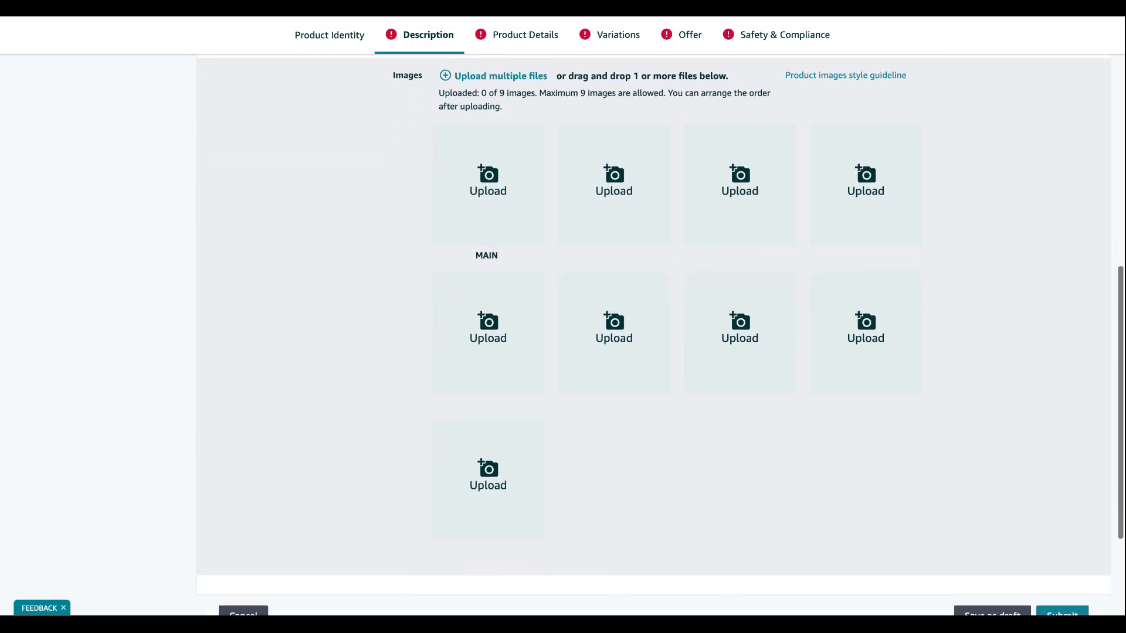
{"action": "scroll", "coordinate": [587, 164], "scroll_direction": "up", "scroll_amount": 2}
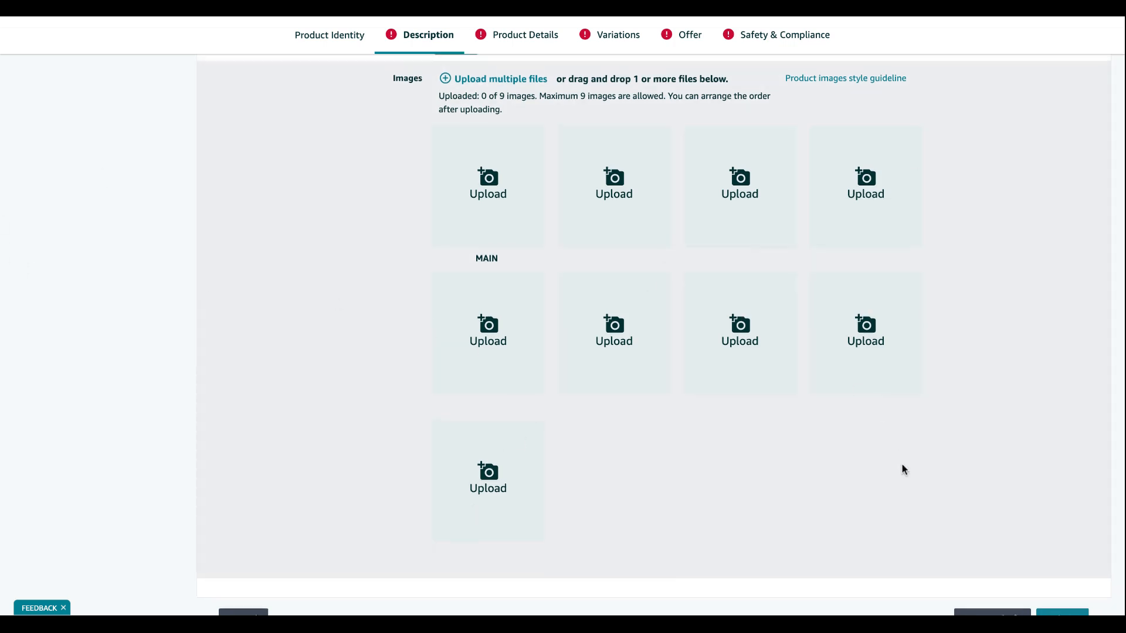
{"action": "scroll", "coordinate": [903, 468], "scroll_direction": "up", "scroll_amount": 2}
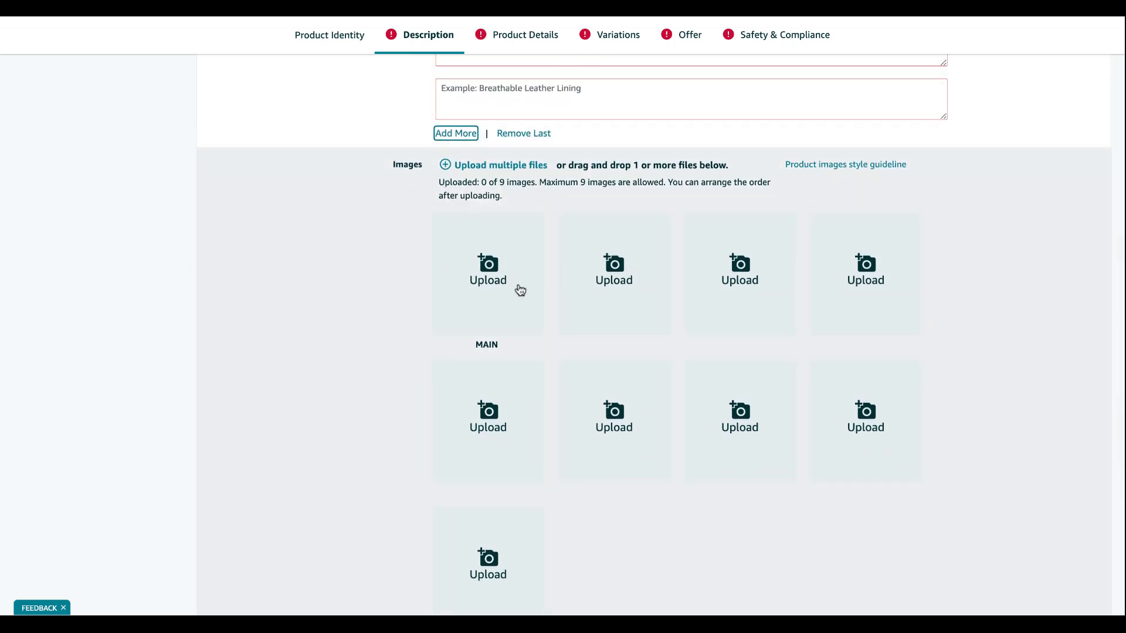
{"action": "scroll", "coordinate": [517, 289], "scroll_direction": "up", "scroll_amount": 10}
{"action": "scroll", "coordinate": [524, 405], "scroll_direction": "down", "scroll_amount": 5}
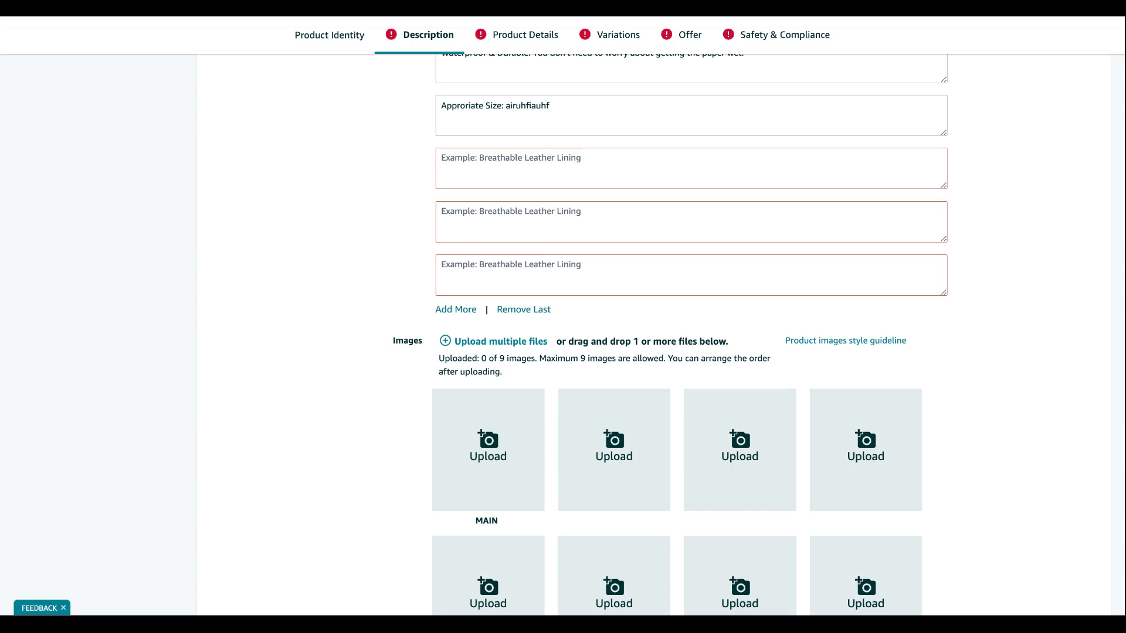
{"action": "left_click", "coordinate": [798, 427]}
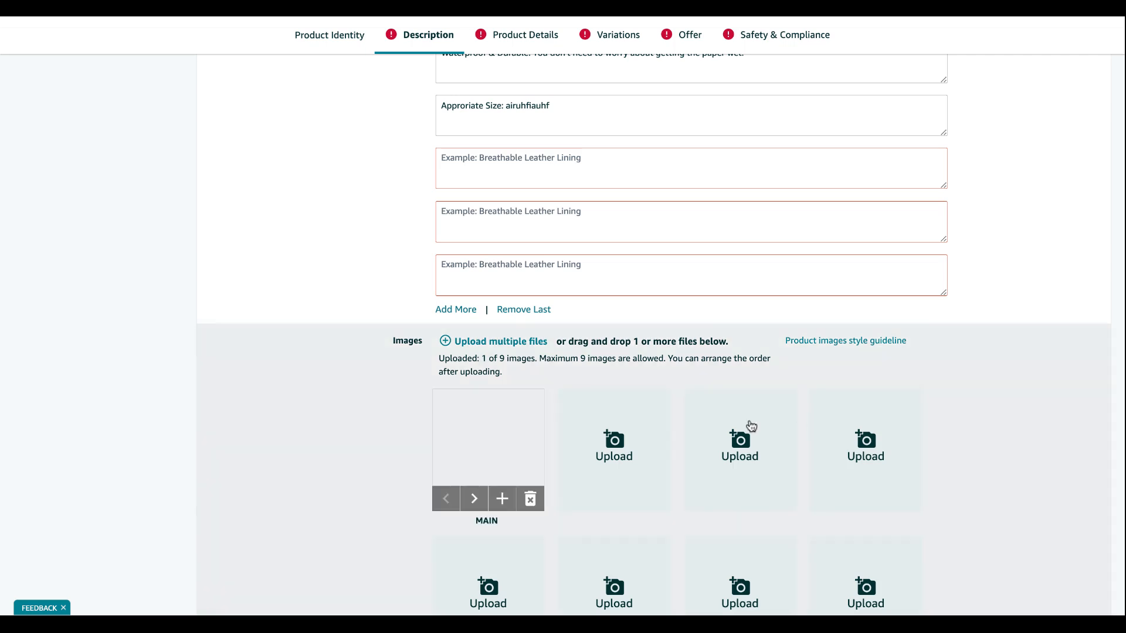
{"action": "scroll", "coordinate": [559, 336], "scroll_direction": "down", "scroll_amount": 3}
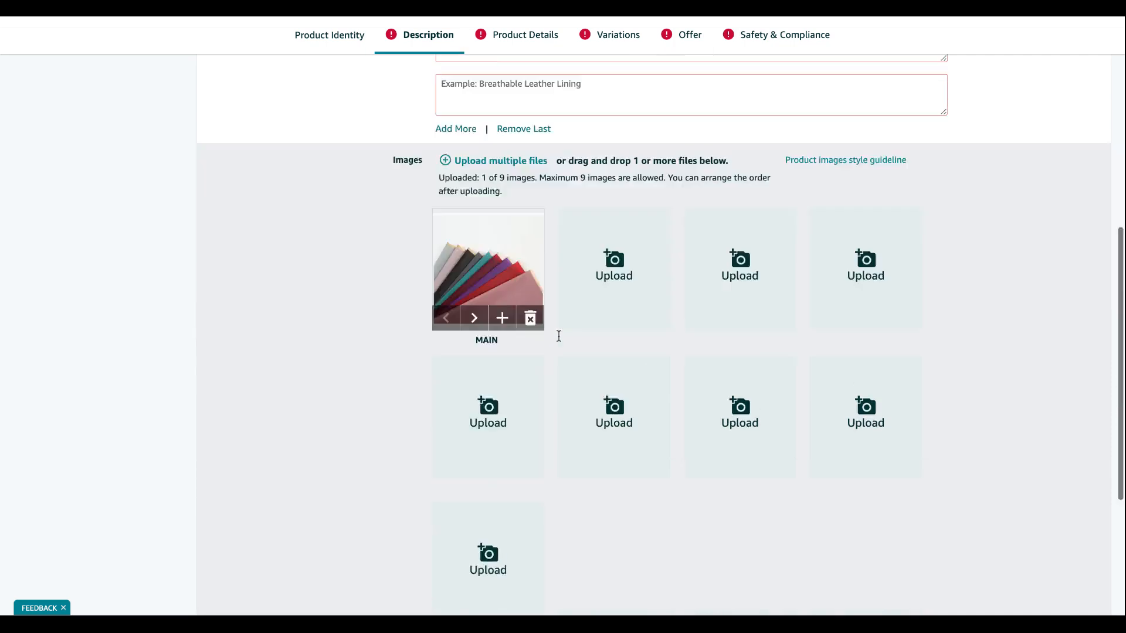
Step: Remove the three empty bullet point fields from the listing, keeping only the two filled ones
{"action": "scroll", "coordinate": [559, 336], "scroll_direction": "down", "scroll_amount": 4}
{"action": "scroll", "coordinate": [483, 103], "scroll_direction": "up", "scroll_amount": 2}
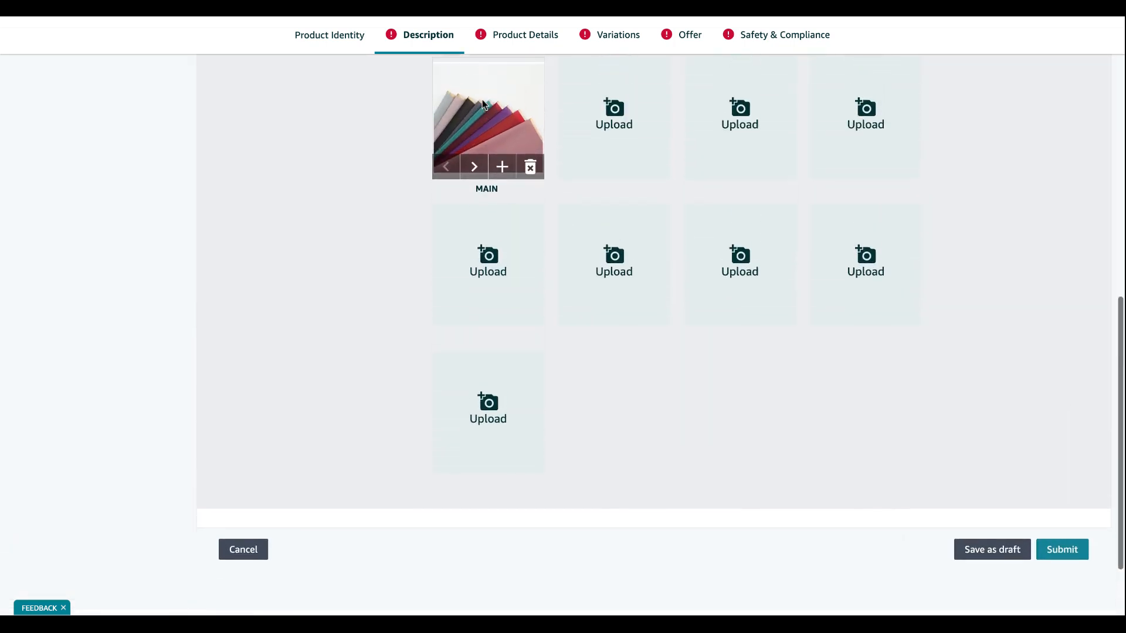
{"action": "scroll", "coordinate": [475, 170], "scroll_direction": "up", "scroll_amount": 1}
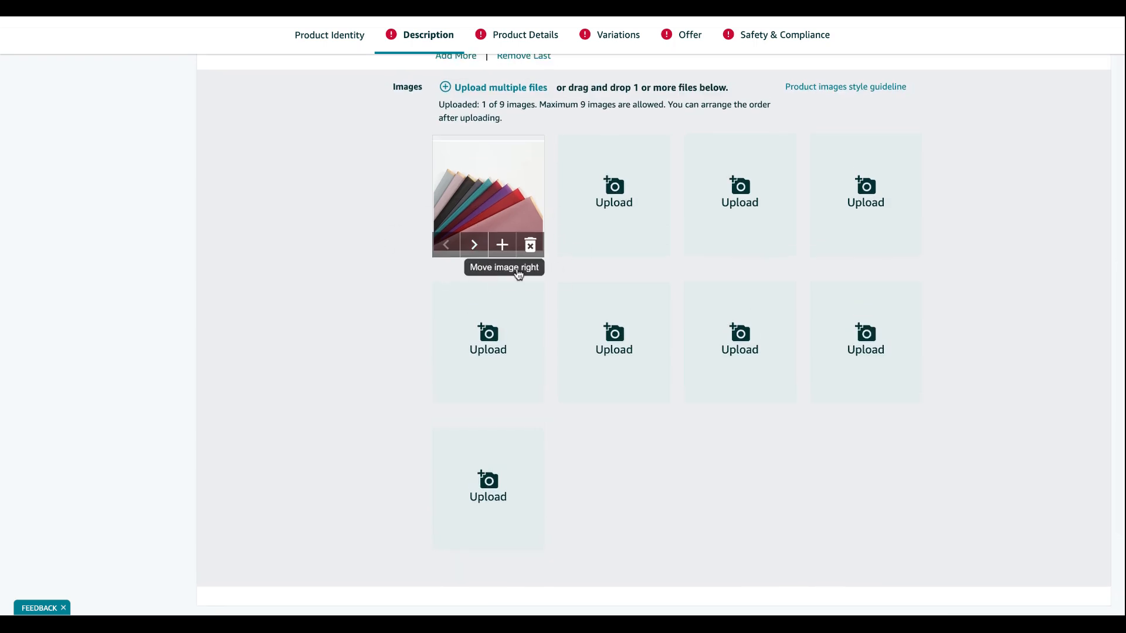
{"action": "scroll", "coordinate": [558, 181], "scroll_direction": "up", "scroll_amount": 5}
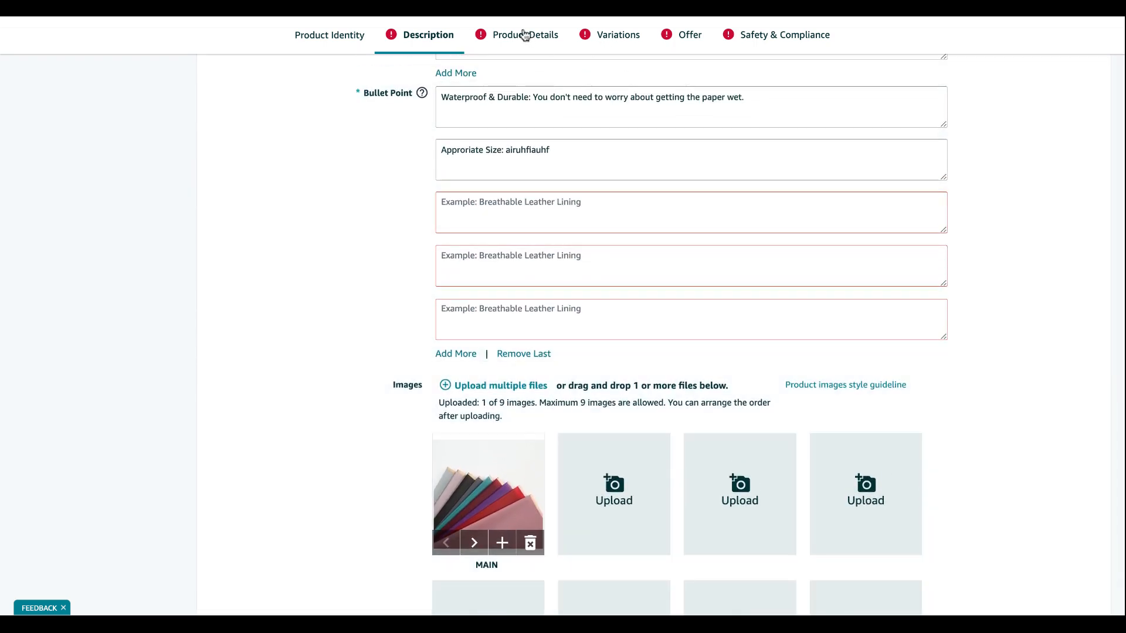
{"action": "scroll", "coordinate": [538, 314], "scroll_direction": "up", "scroll_amount": 2}
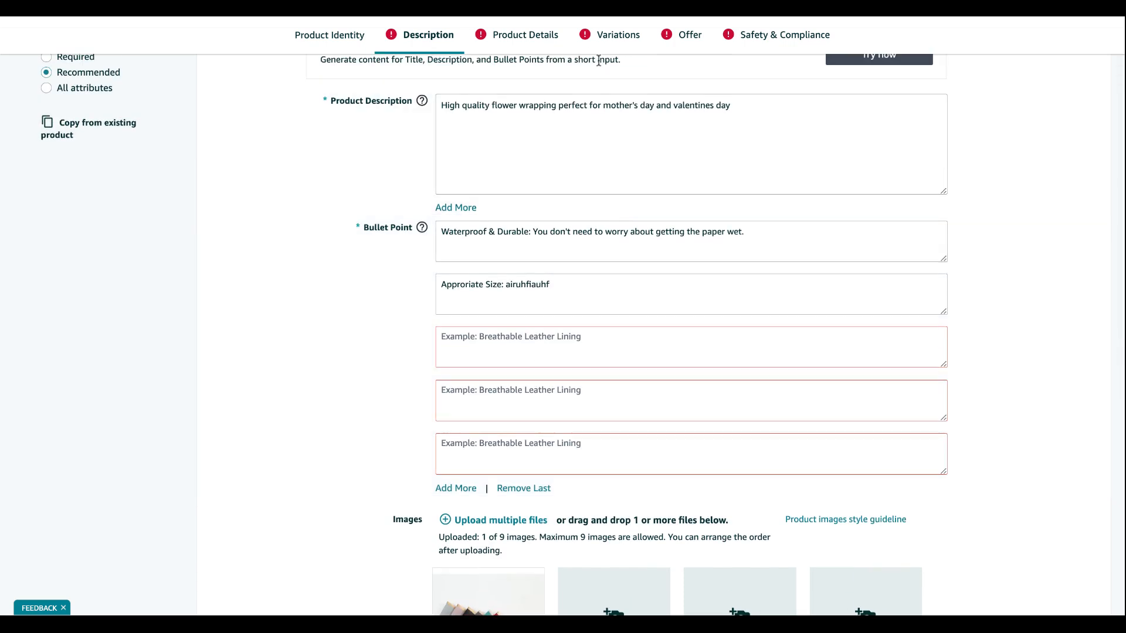
{"action": "left_click", "coordinate": [524, 489]}
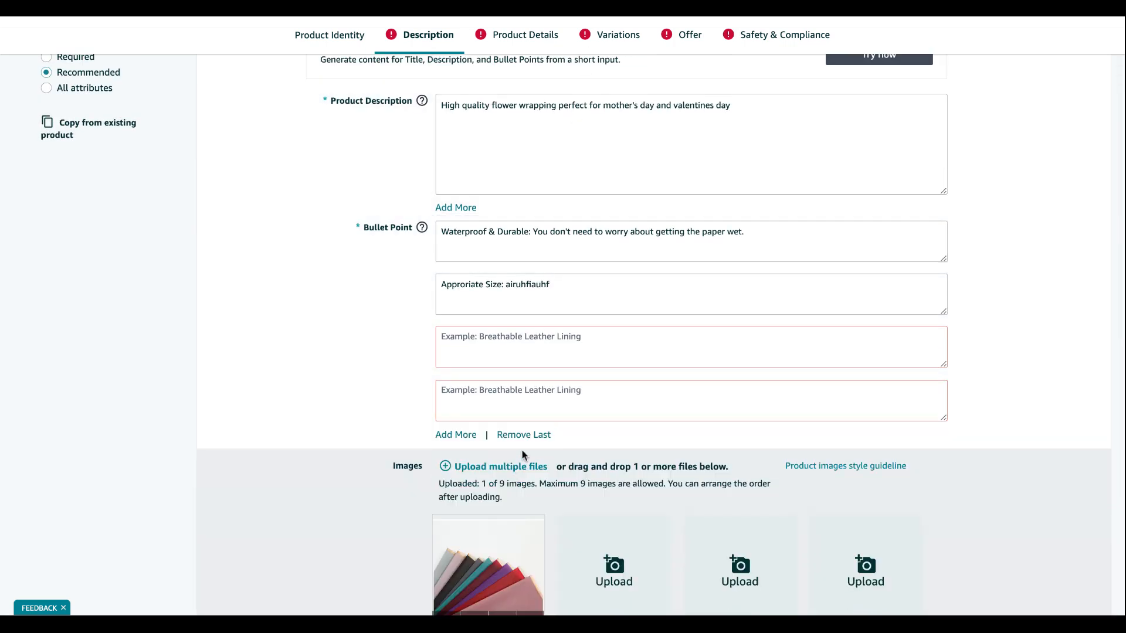
{"action": "left_click", "coordinate": [524, 435]}
{"action": "left_click", "coordinate": [528, 381]}
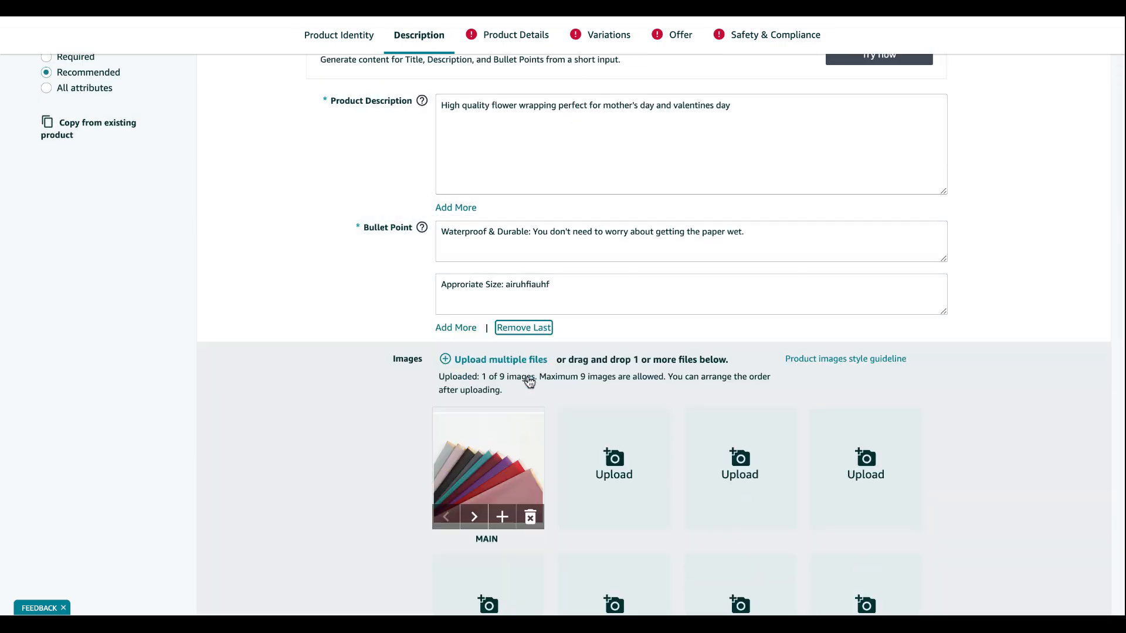
{"action": "scroll", "coordinate": [525, 392], "scroll_direction": "up", "scroll_amount": 2}
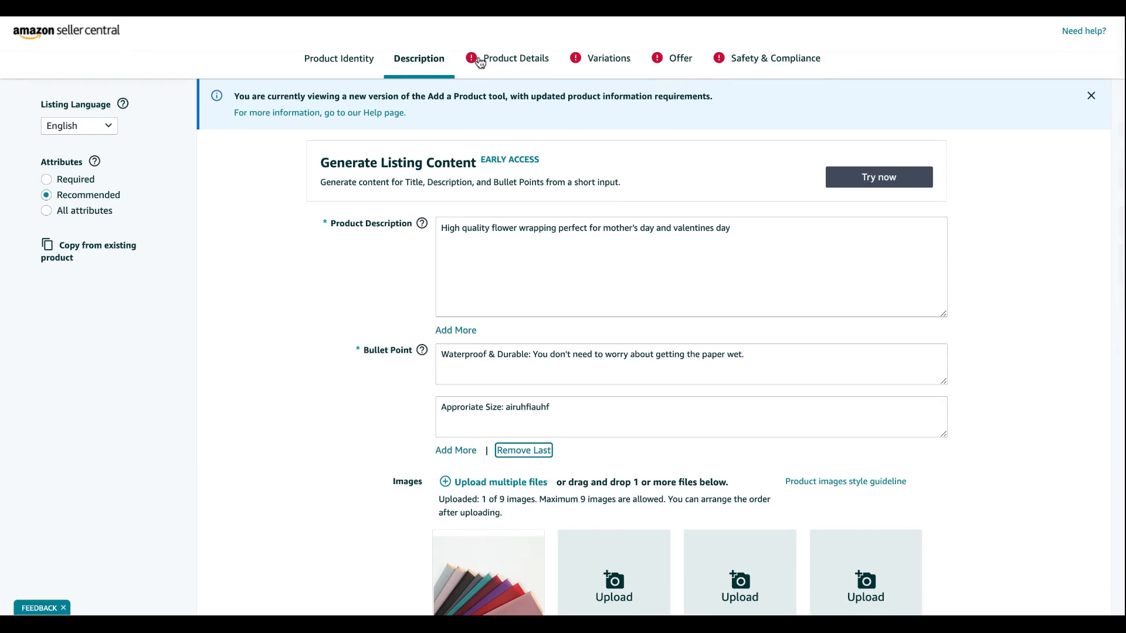
Step: In the product details, set the material to Plastic and the number of items to 20
{"action": "scroll", "coordinate": [480, 62], "scroll_direction": "down", "scroll_amount": 12}
{"action": "scroll", "coordinate": [479, 63], "scroll_direction": "up", "scroll_amount": 12}
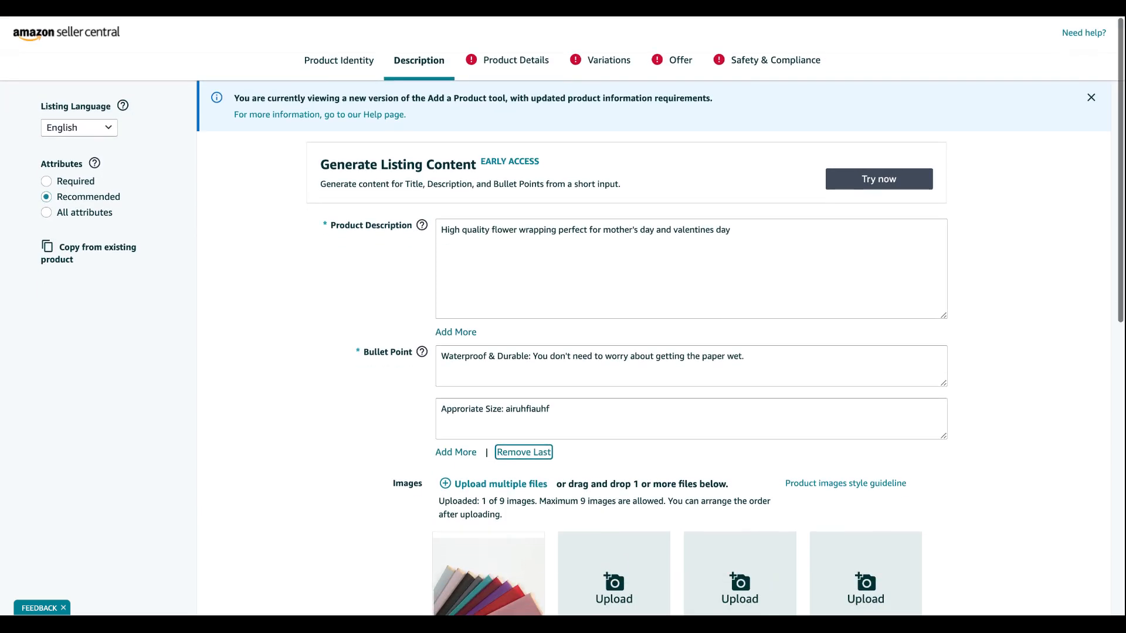
{"action": "left_click", "coordinate": [505, 60]}
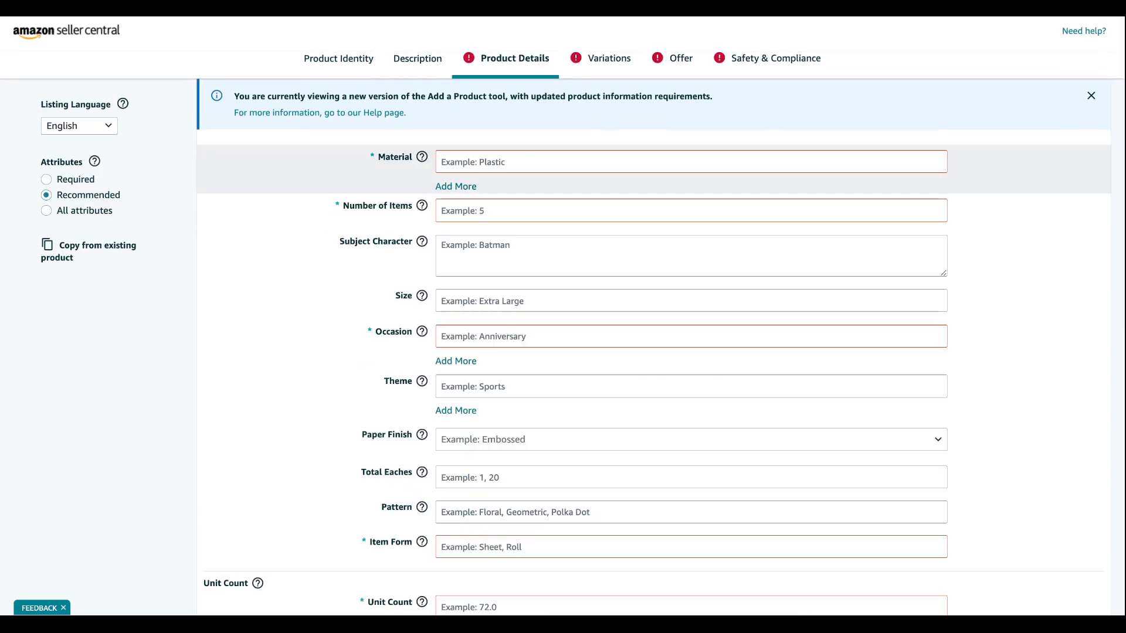
{"action": "left_click", "coordinate": [522, 170]}
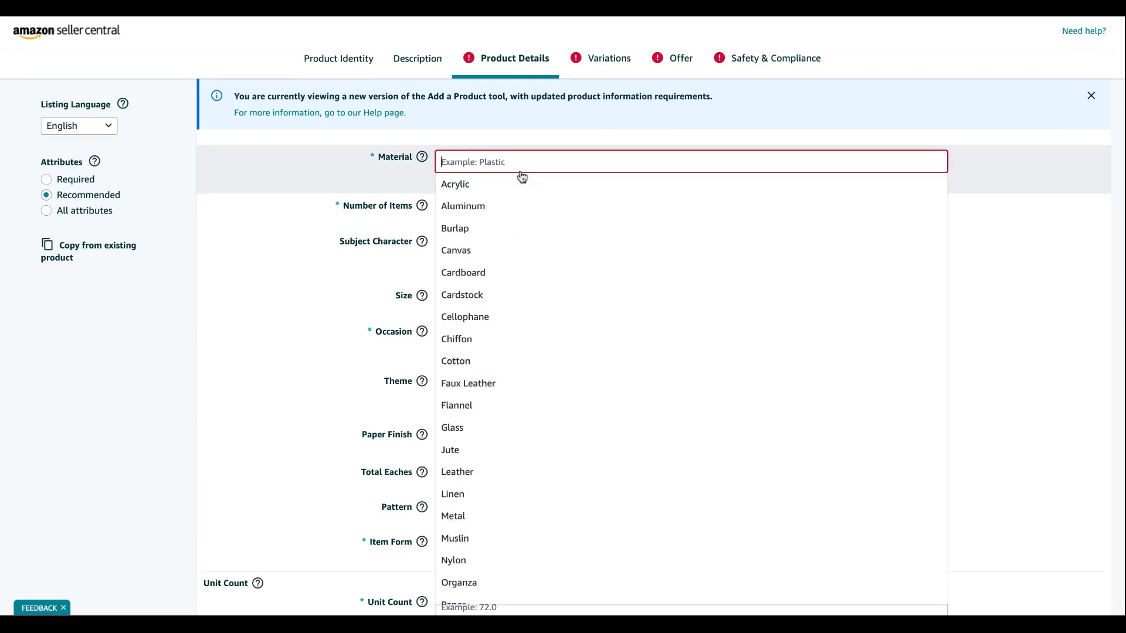
{"action": "type", "text": "plAS"}
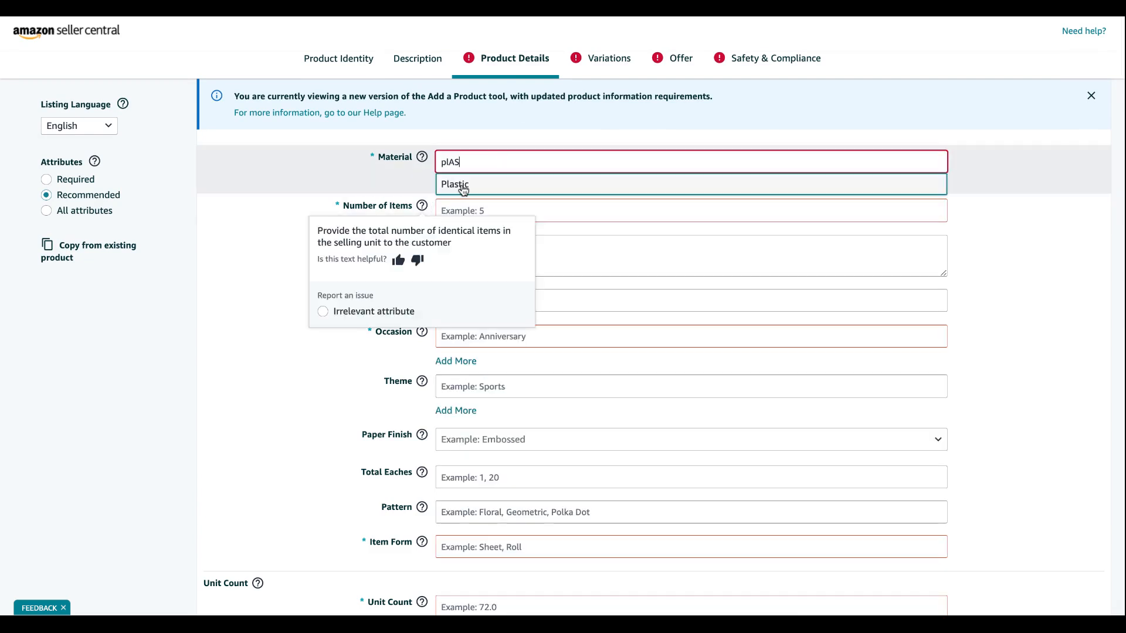
{"action": "left_click", "coordinate": [466, 186]}
{"action": "left_click", "coordinate": [464, 207]}
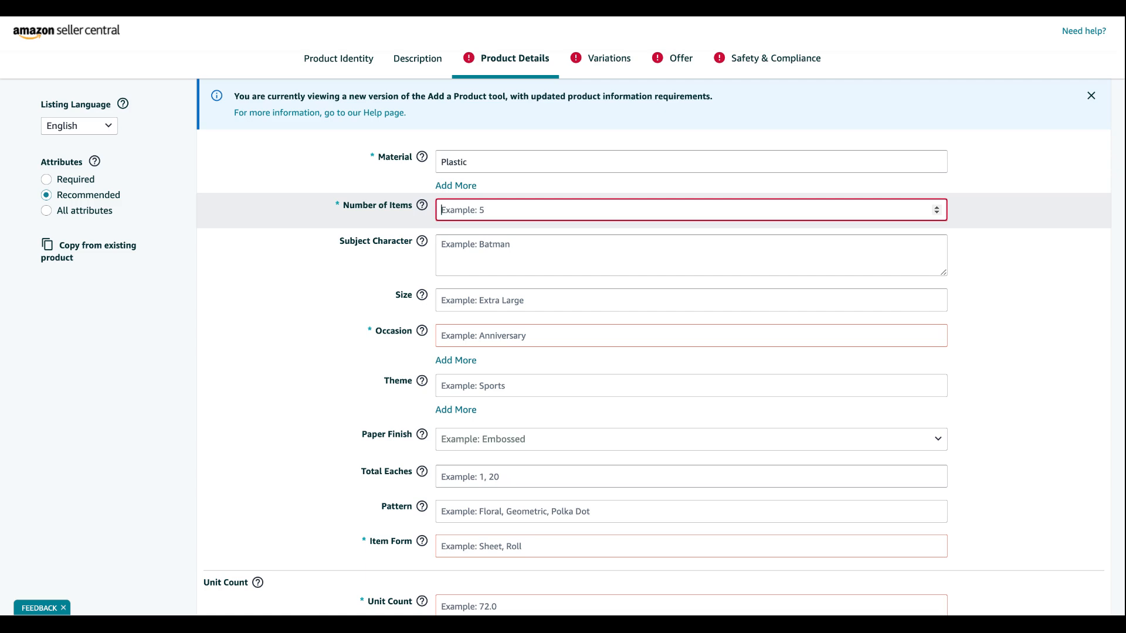
{"action": "type", "text": "20"}
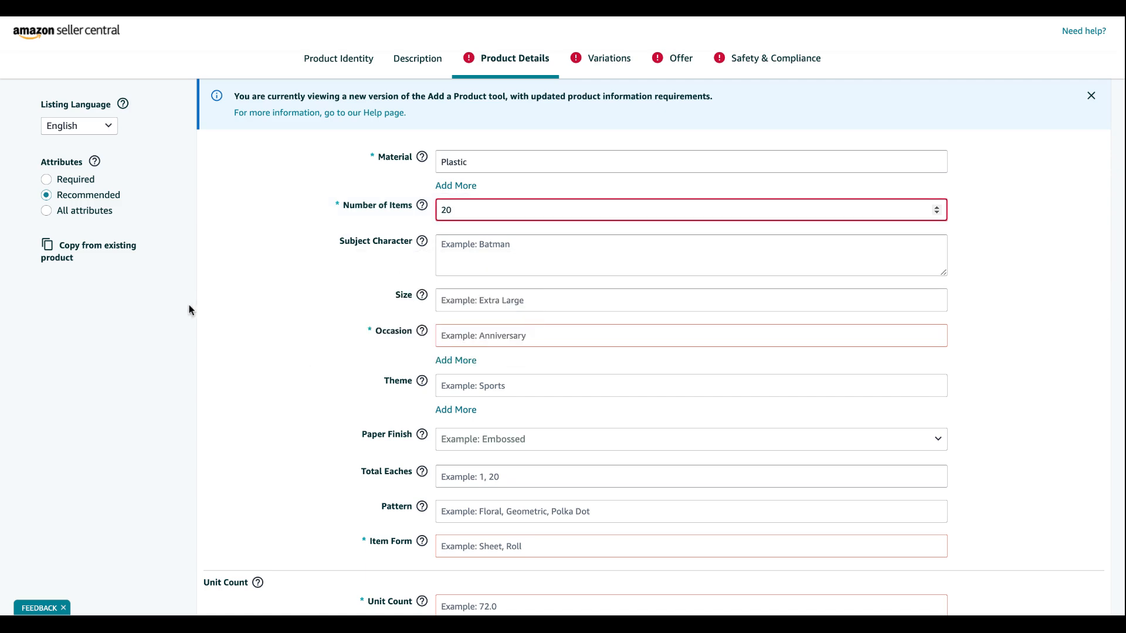
{"action": "left_click", "coordinate": [467, 204]}
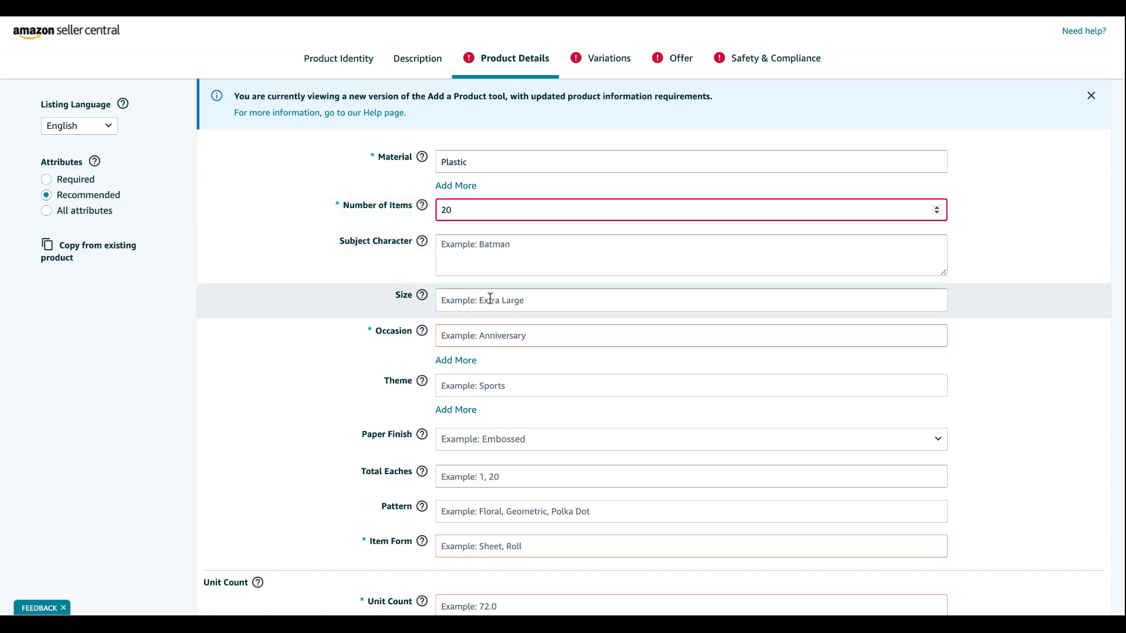
Step: Set the product's occasions to Valentine's Day and Mother's Day
{"action": "scroll", "coordinate": [491, 276], "scroll_direction": "down", "scroll_amount": 1}
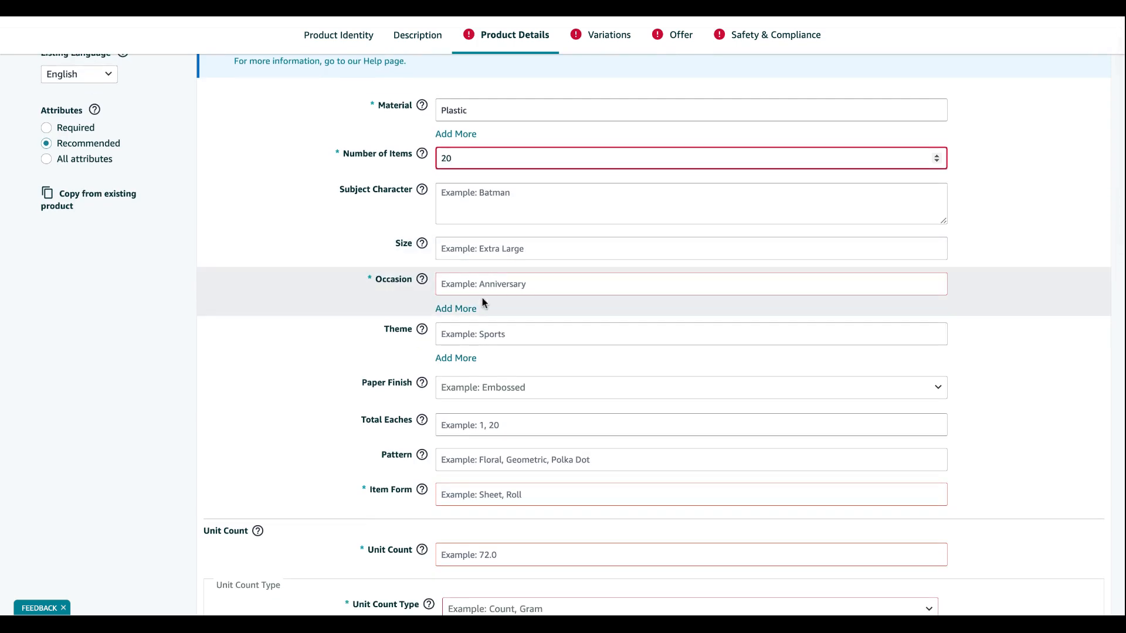
{"action": "left_click", "coordinate": [481, 291]}
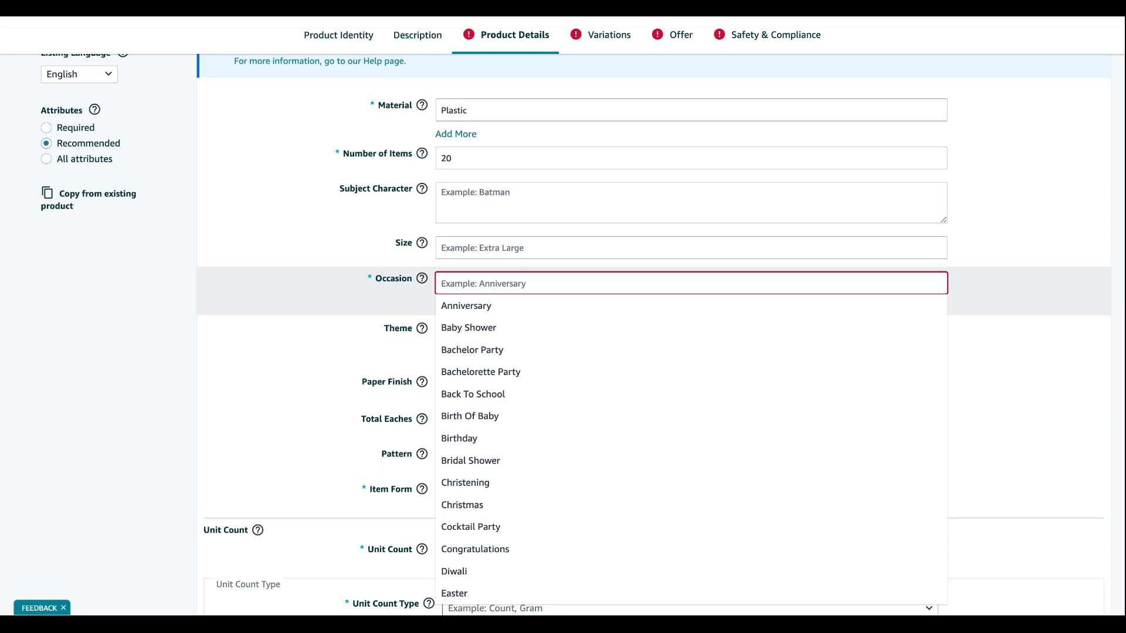
{"action": "type", "text": "vaLEN"}
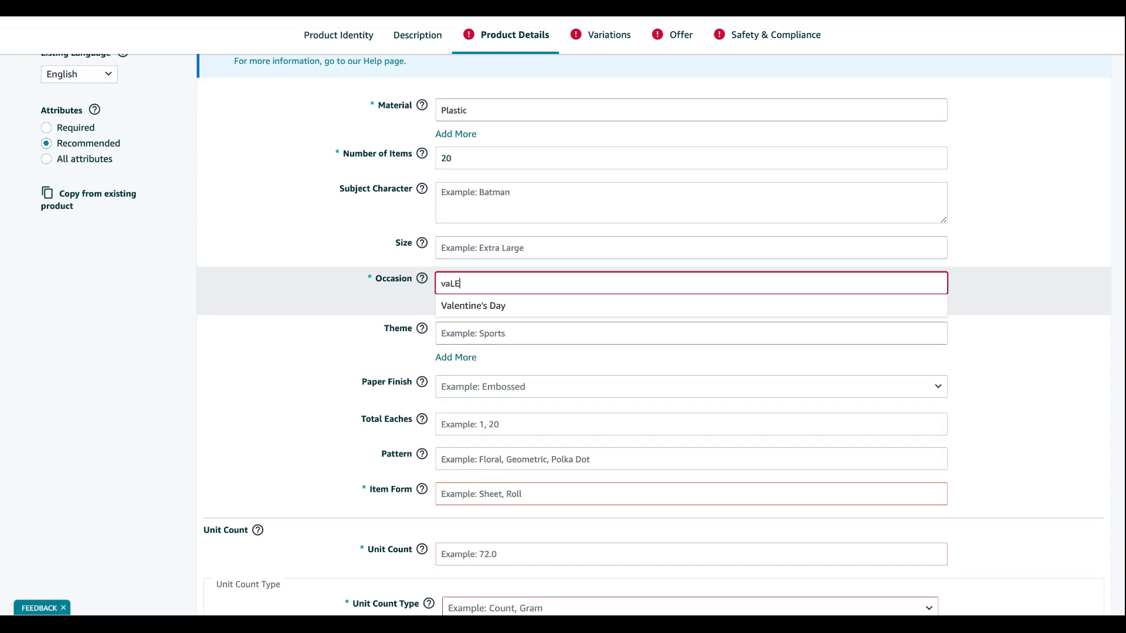
{"action": "left_click", "coordinate": [469, 306]}
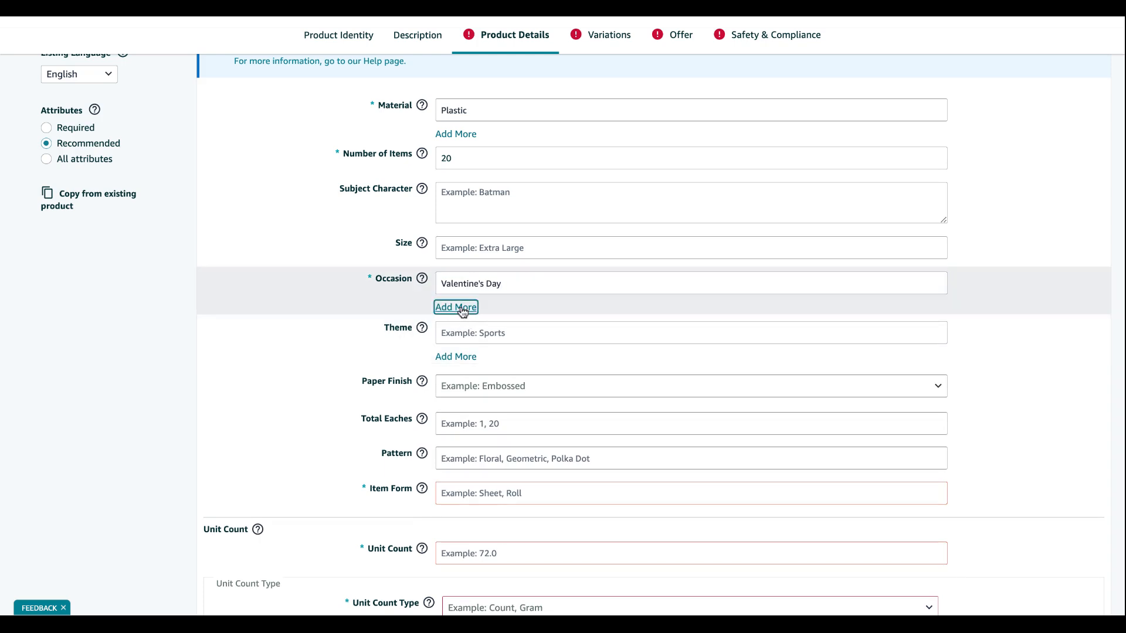
{"action": "left_click", "coordinate": [469, 308]}
{"action": "type", "text": "mOTHER"}
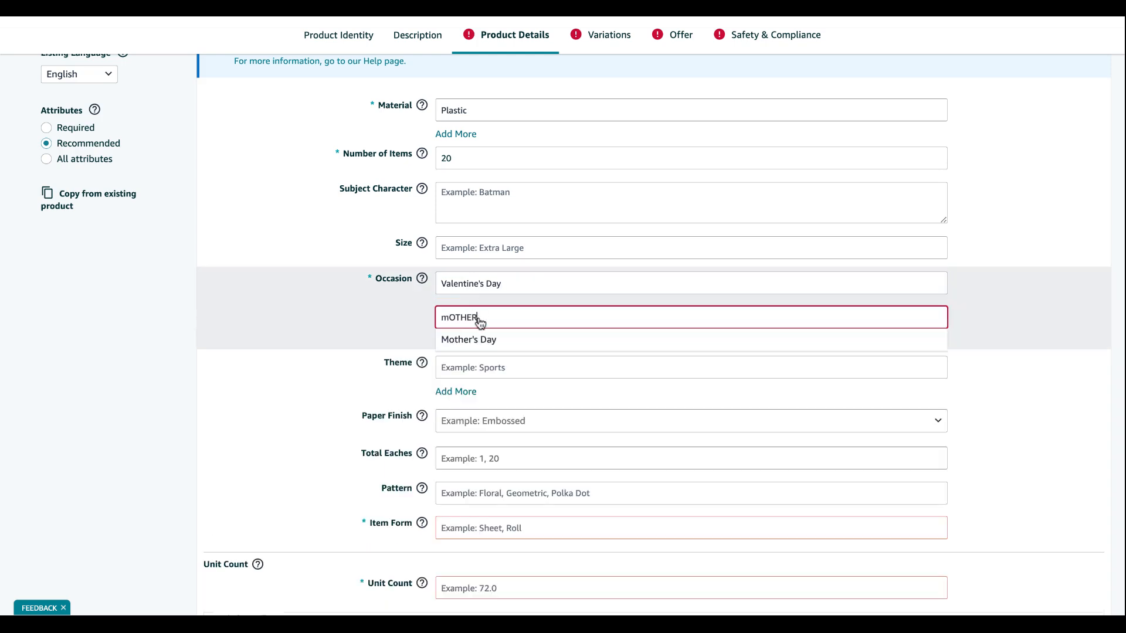
{"action": "left_click", "coordinate": [479, 342]}
{"action": "left_click", "coordinate": [462, 350]}
{"action": "left_click", "coordinate": [456, 375]}
{"action": "left_click", "coordinate": [456, 410]}
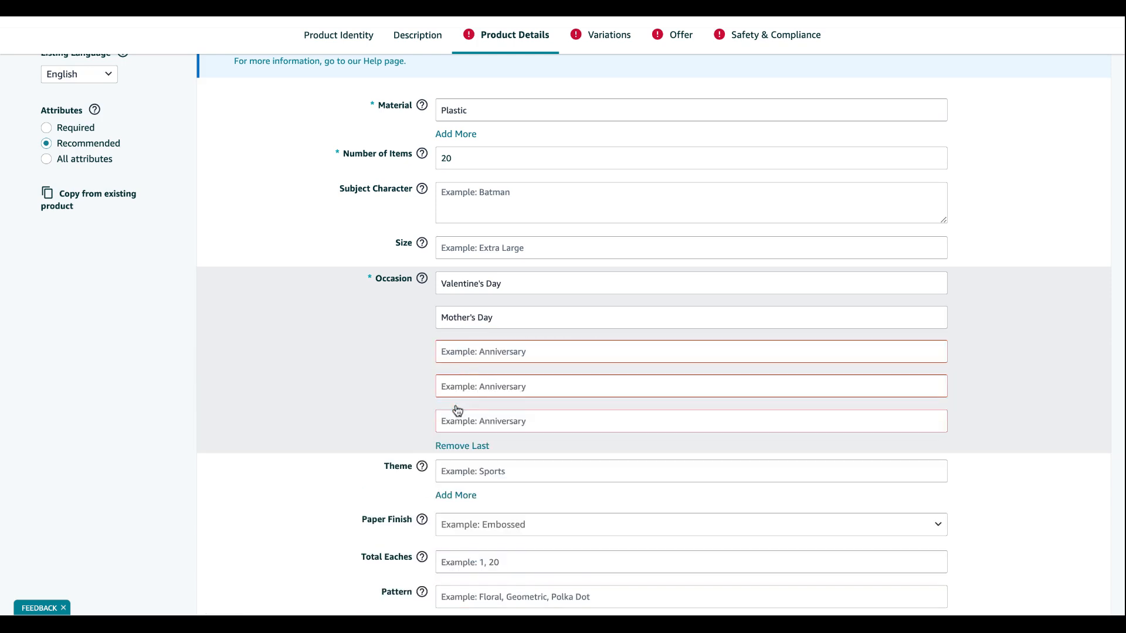
{"action": "left_click", "coordinate": [461, 446]}
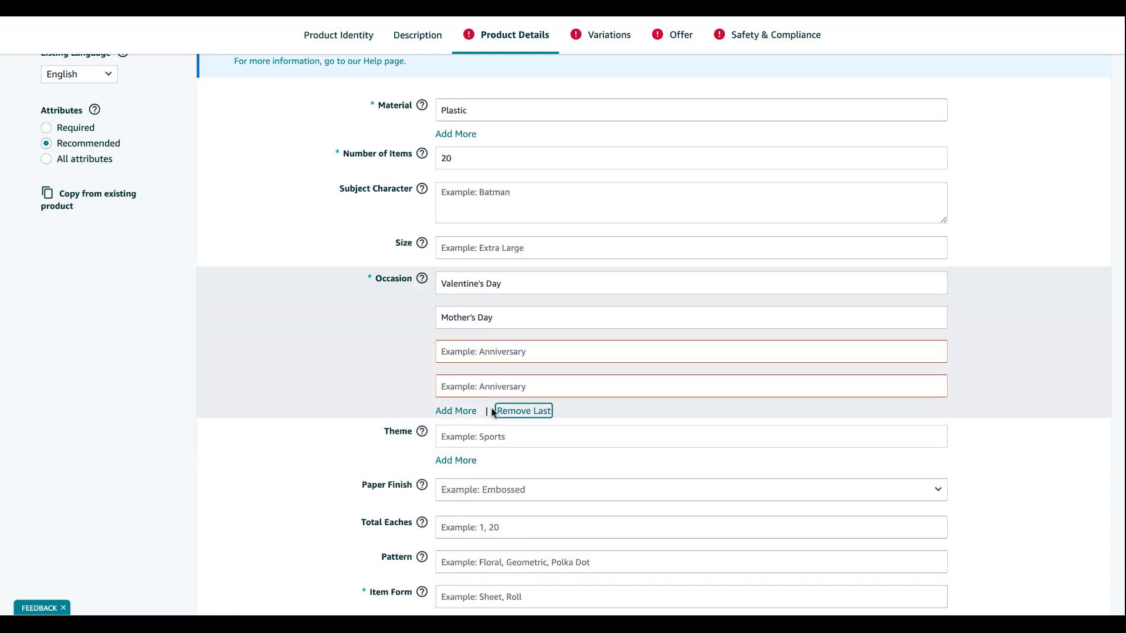
{"action": "left_click", "coordinate": [503, 411]}
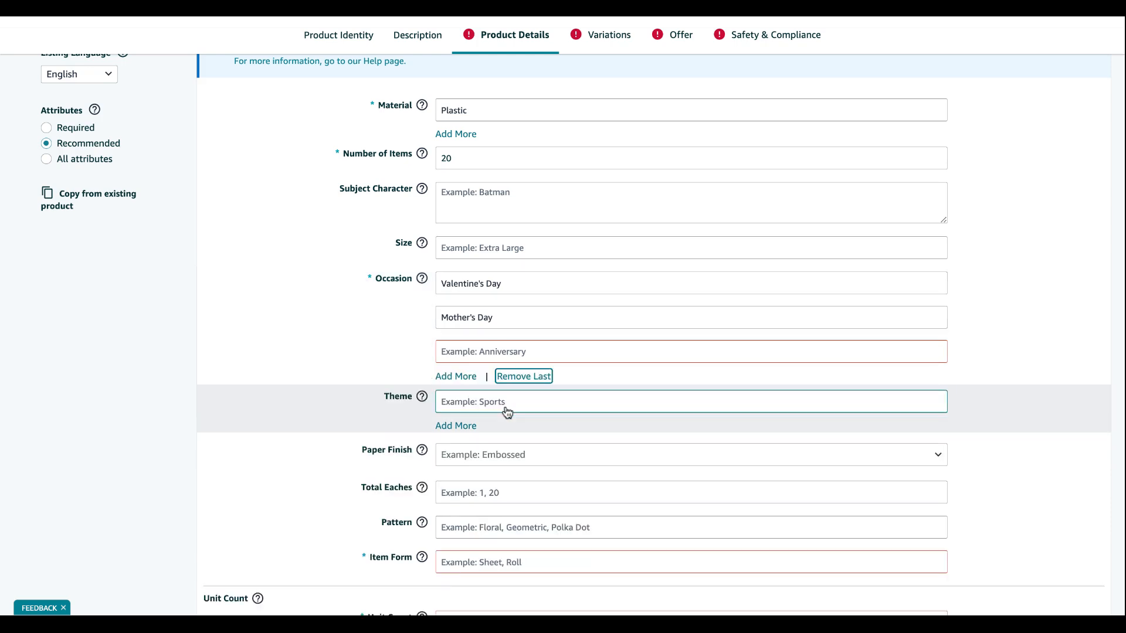
{"action": "left_click", "coordinate": [522, 377]}
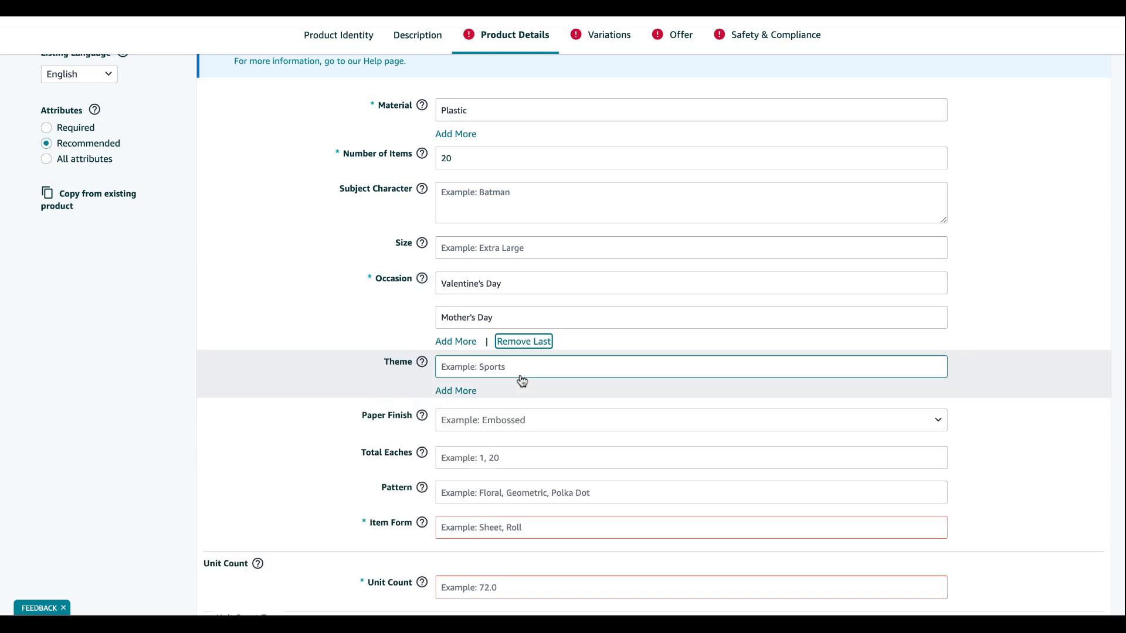
Step: Choose Bag as the product's item form
{"action": "scroll", "coordinate": [521, 381], "scroll_direction": "down", "scroll_amount": 3}
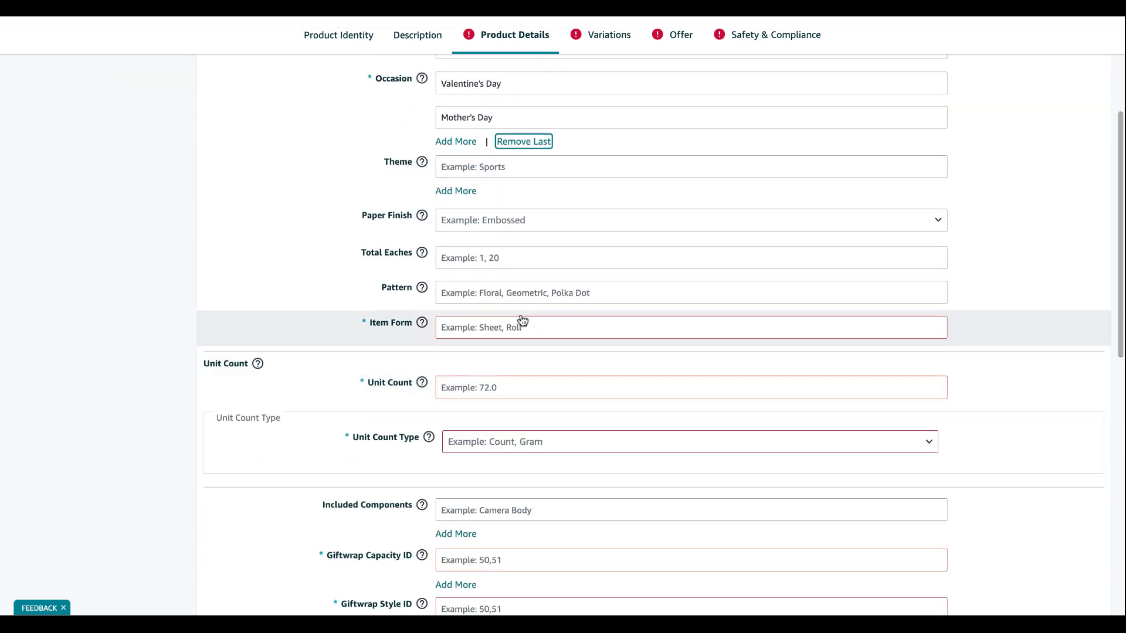
{"action": "left_click", "coordinate": [516, 335]}
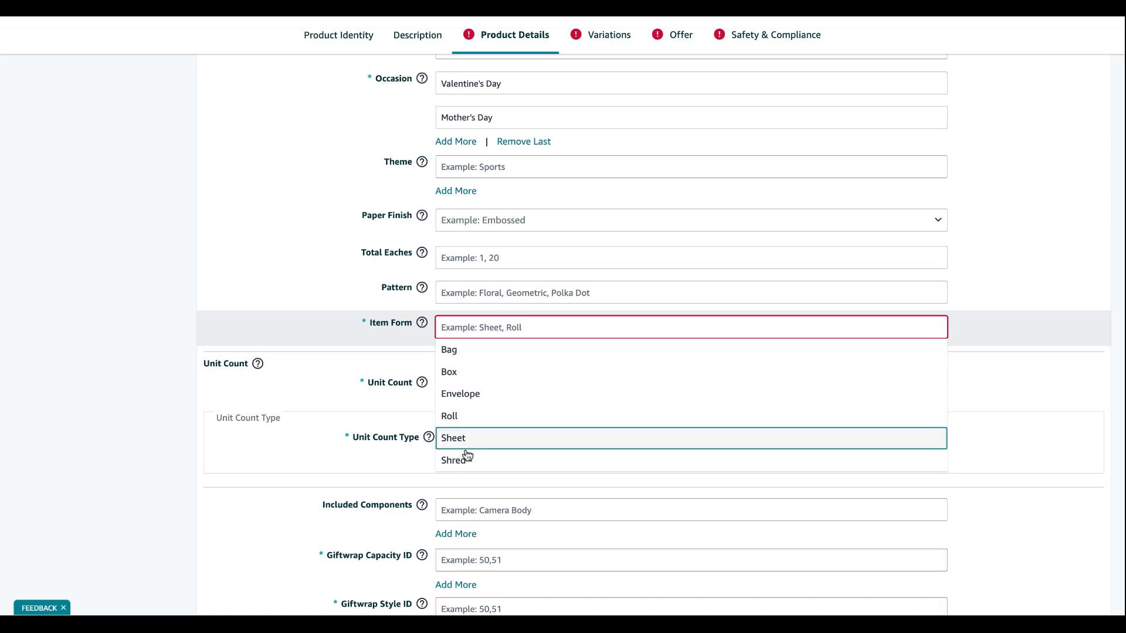
{"action": "left_click", "coordinate": [485, 351]}
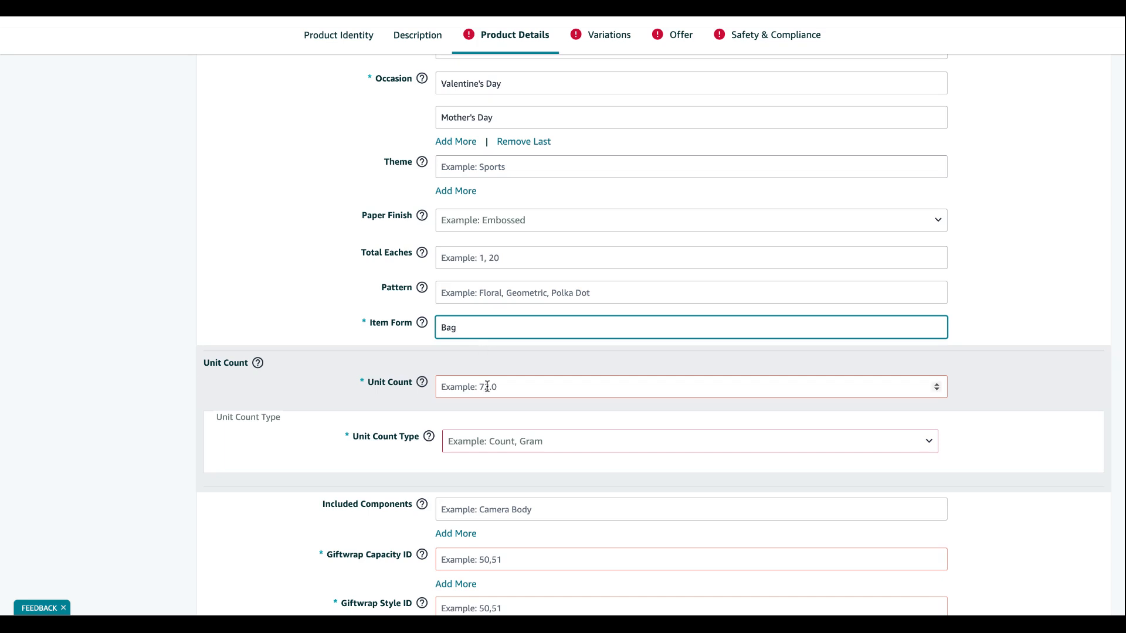
Step: Set the unit count to 20 with Count as the unit count type
{"action": "scroll", "coordinate": [487, 387], "scroll_direction": "down", "scroll_amount": 2}
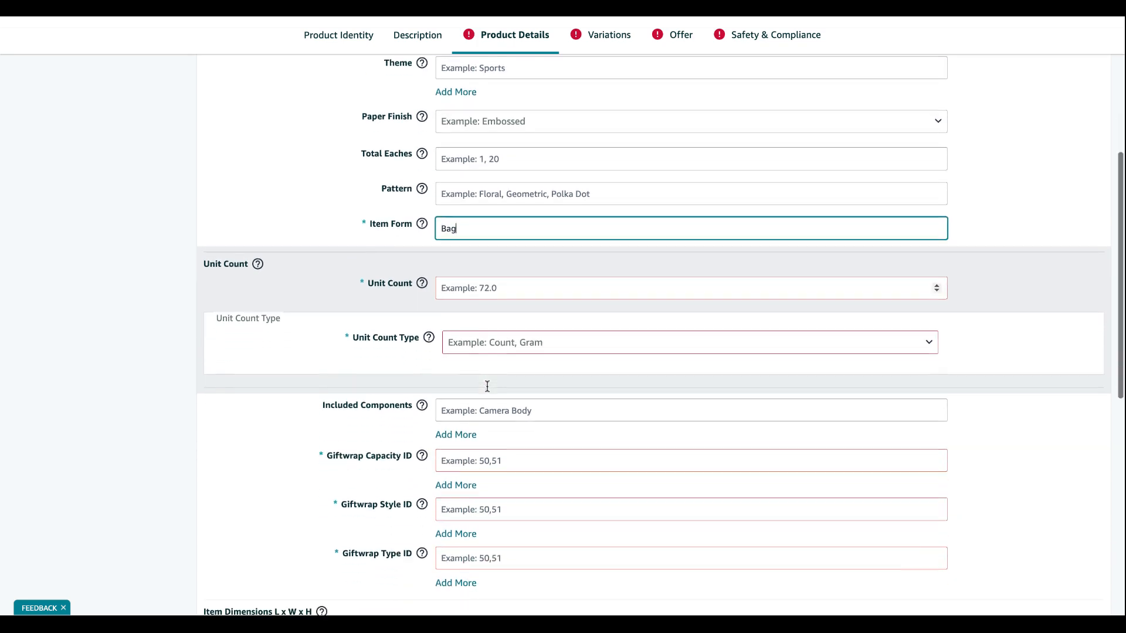
{"action": "left_click", "coordinate": [516, 293]}
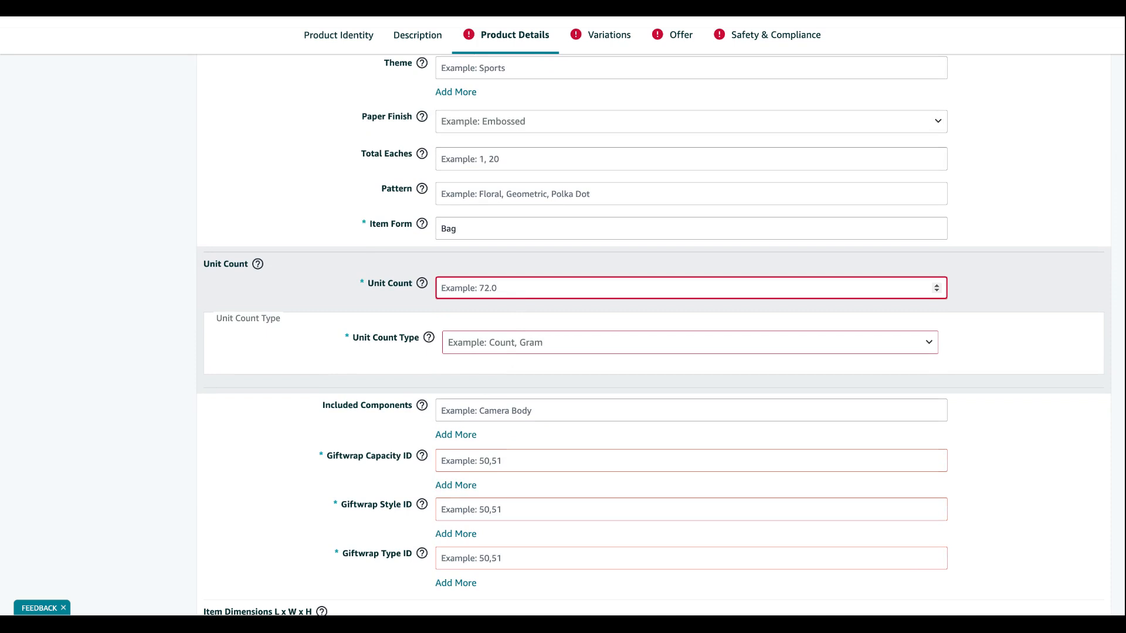
{"action": "type", "text": "20"}
{"action": "left_click", "coordinate": [269, 292]}
{"action": "left_click", "coordinate": [496, 351]}
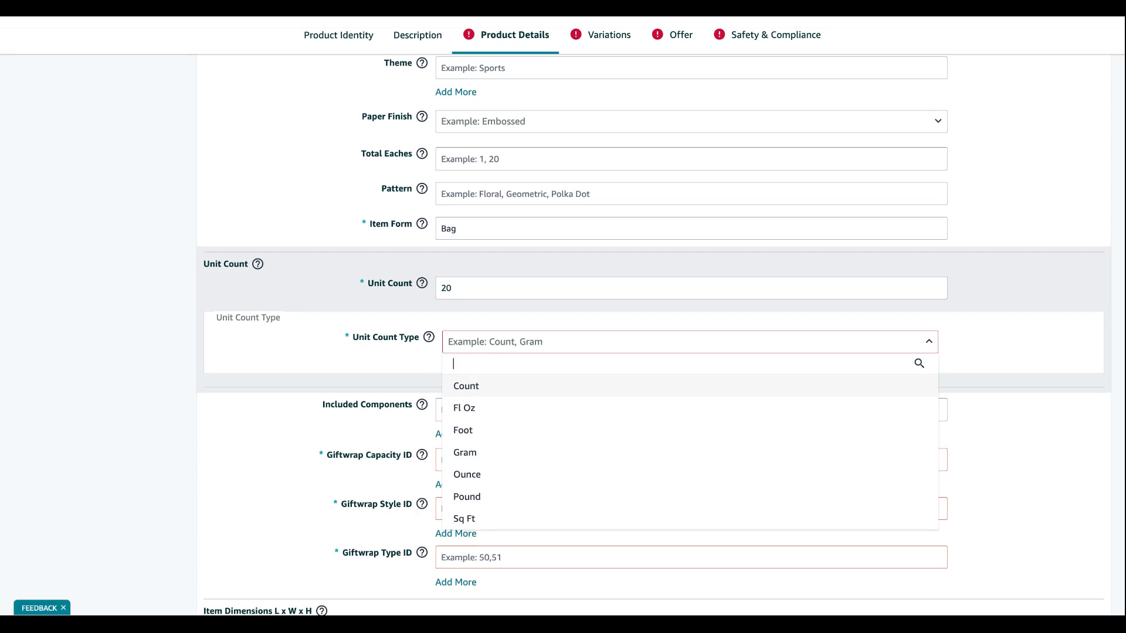
{"action": "left_click", "coordinate": [543, 389]}
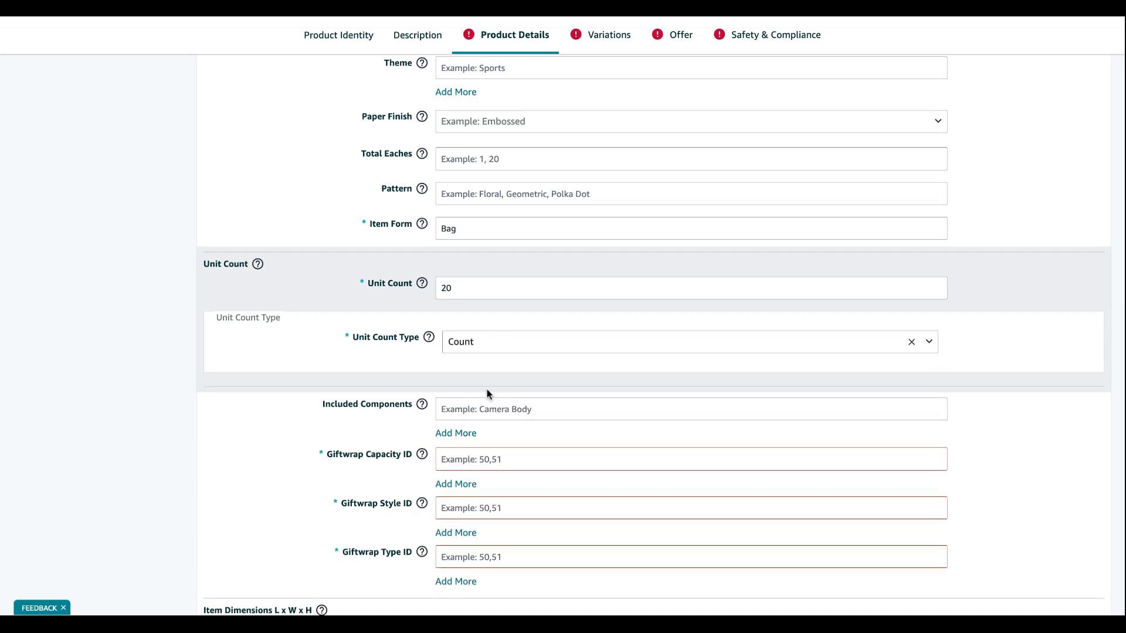
Step: Enter 0 for the giftwrap capacity ID, giftwrap style ID and giftwrap type ID
{"action": "scroll", "coordinate": [543, 389], "scroll_direction": "down", "scroll_amount": 2}
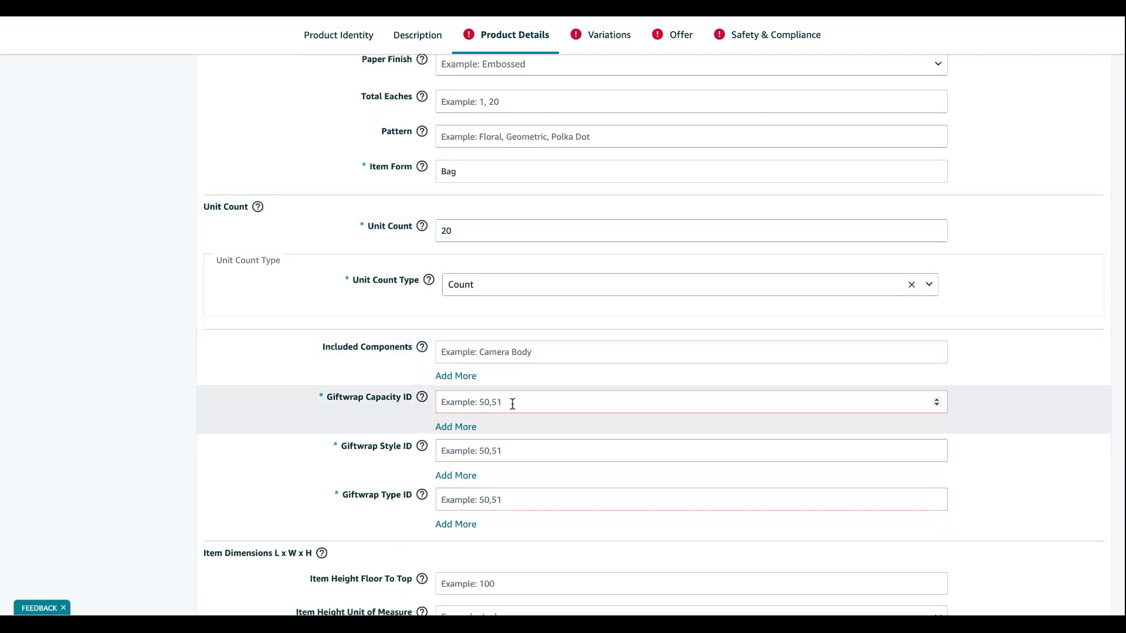
{"action": "left_click_drag", "start_coordinate": [341, 446], "coordinate": [401, 454]}
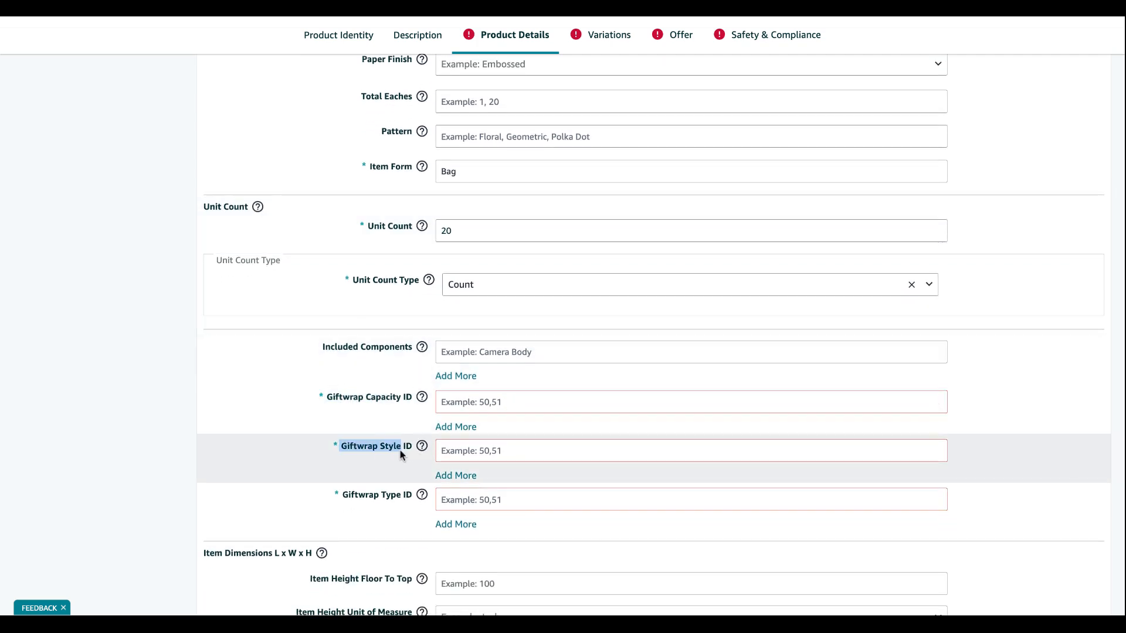
{"action": "left_click", "coordinate": [400, 452]}
{"action": "left_click_drag", "start_coordinate": [399, 506], "coordinate": [364, 494]}
{"action": "left_click", "coordinate": [360, 493]}
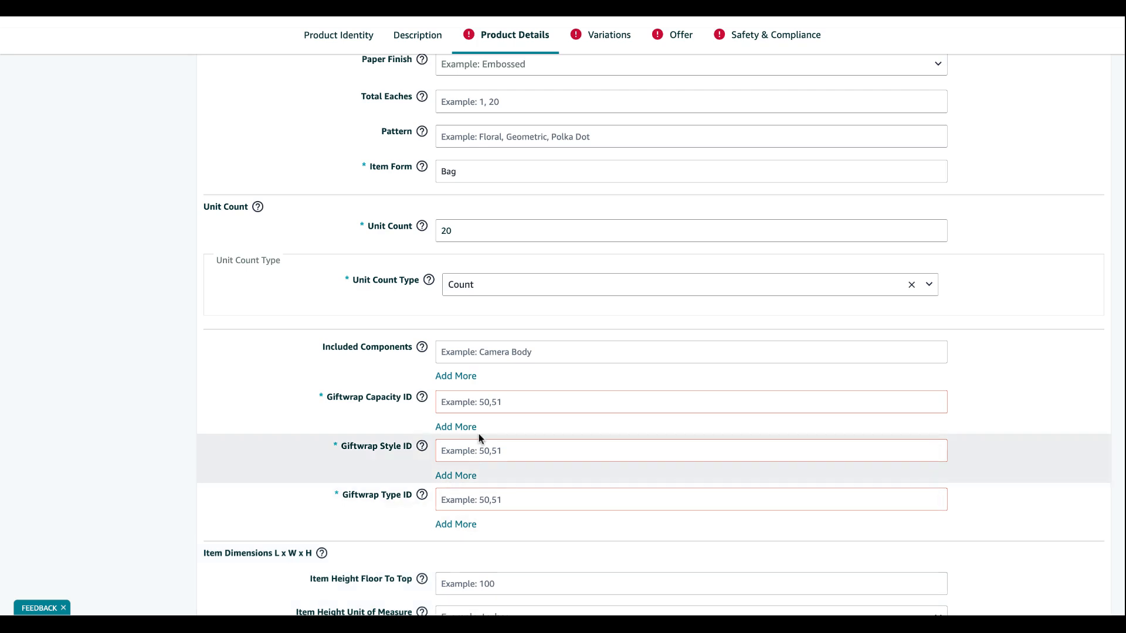
{"action": "left_click", "coordinate": [490, 403]}
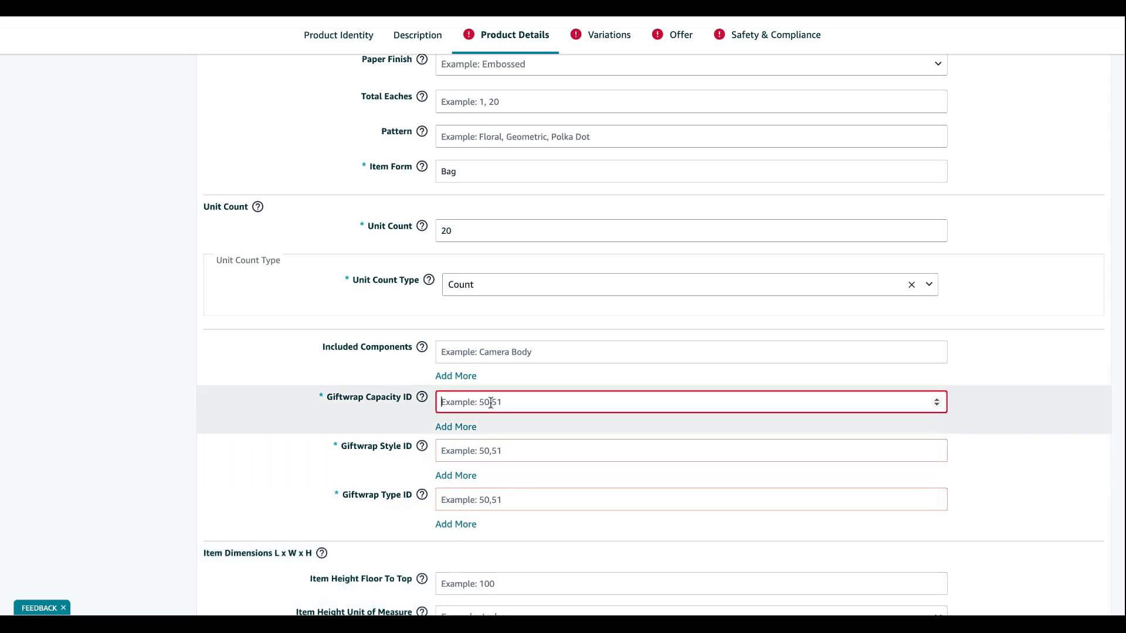
{"action": "type", "text": "0"}
{"action": "left_click", "coordinate": [490, 456]}
{"action": "type", "text": "0"}
{"action": "left_click", "coordinate": [489, 501]}
{"action": "type", "text": "0"}
{"action": "left_click", "coordinate": [178, 438]}
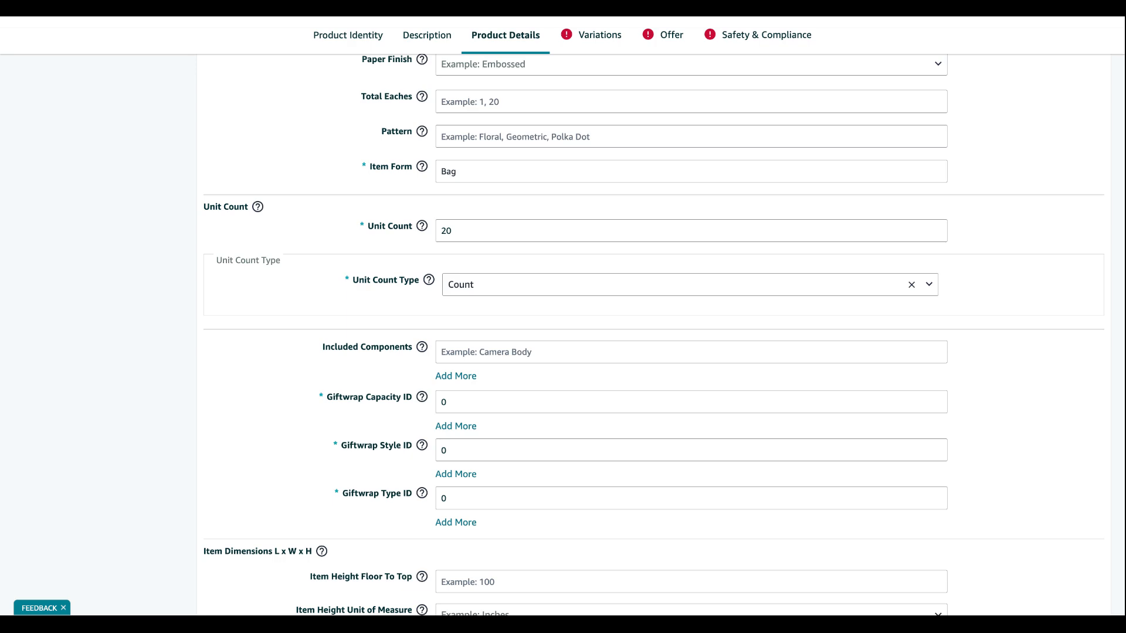
Step: Review the product details from material and occasion down to the item dimensions and animal theme
{"action": "scroll", "coordinate": [347, 349], "scroll_direction": "down", "scroll_amount": 5}
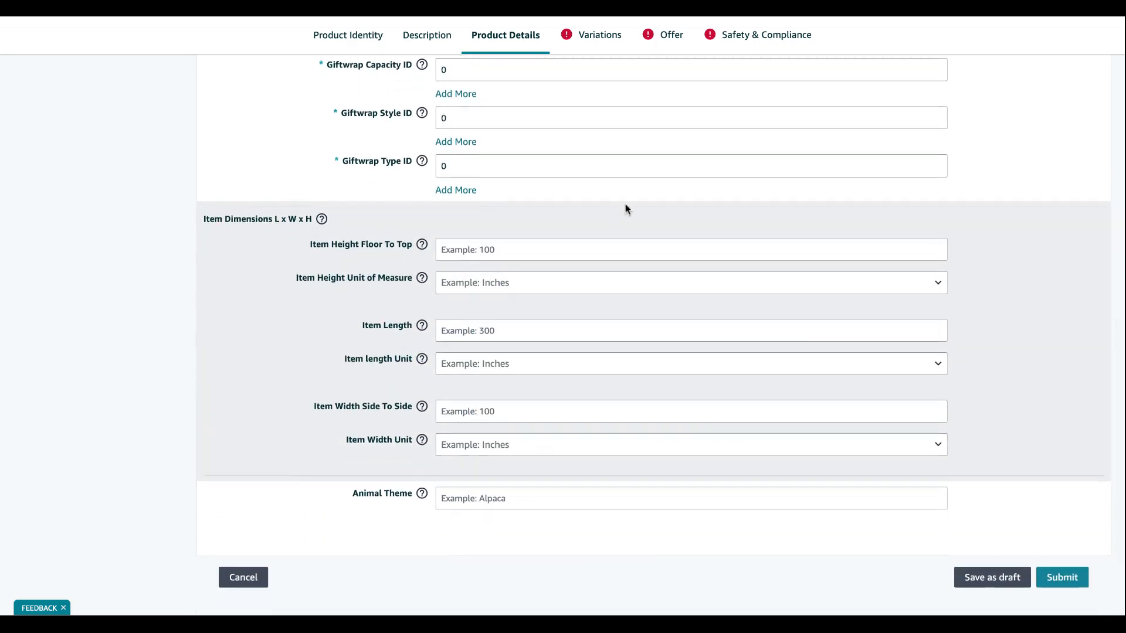
{"action": "scroll", "coordinate": [610, 211], "scroll_direction": "up", "scroll_amount": 10}
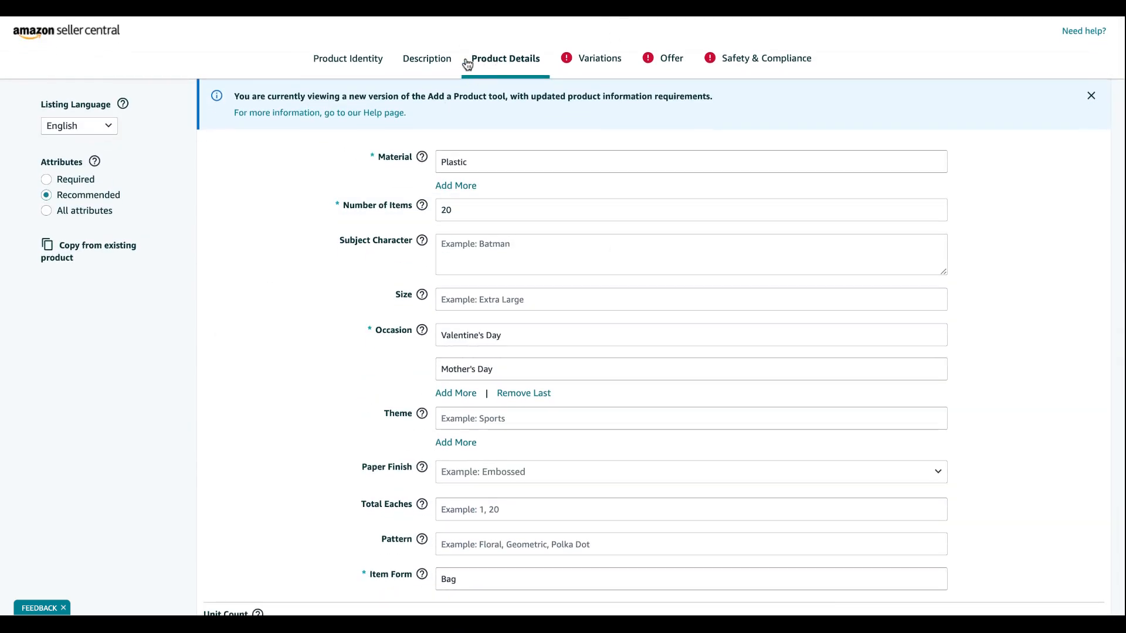
{"action": "scroll", "coordinate": [516, 375], "scroll_direction": "down", "scroll_amount": 6}
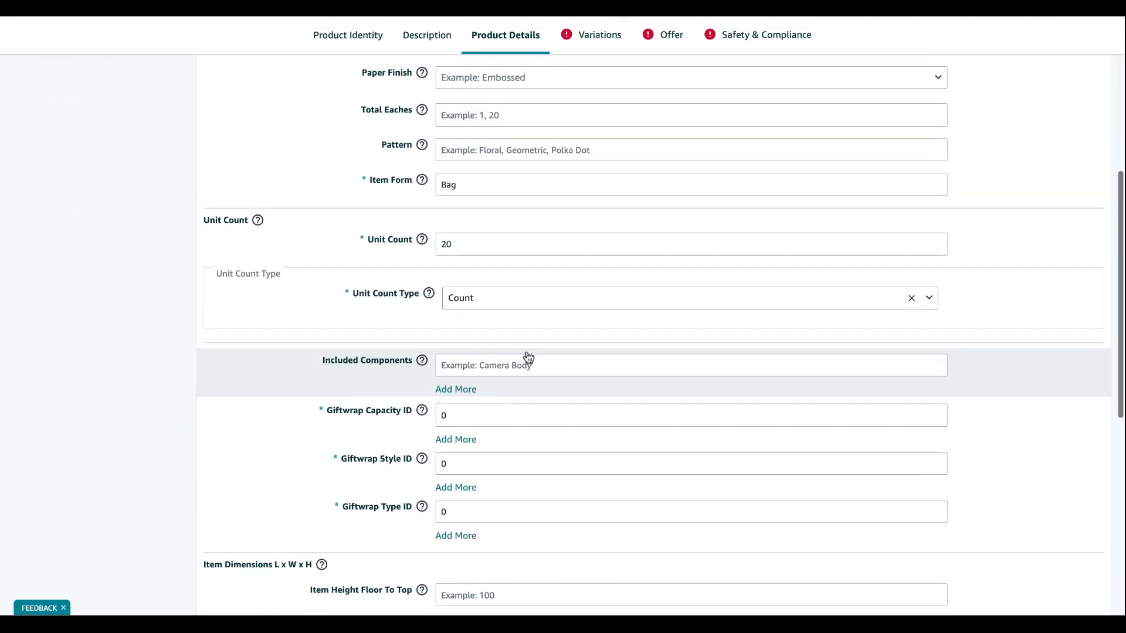
{"action": "scroll", "coordinate": [540, 334], "scroll_direction": "down", "scroll_amount": 8}
{"action": "scroll", "coordinate": [565, 211], "scroll_direction": "up", "scroll_amount": 5}
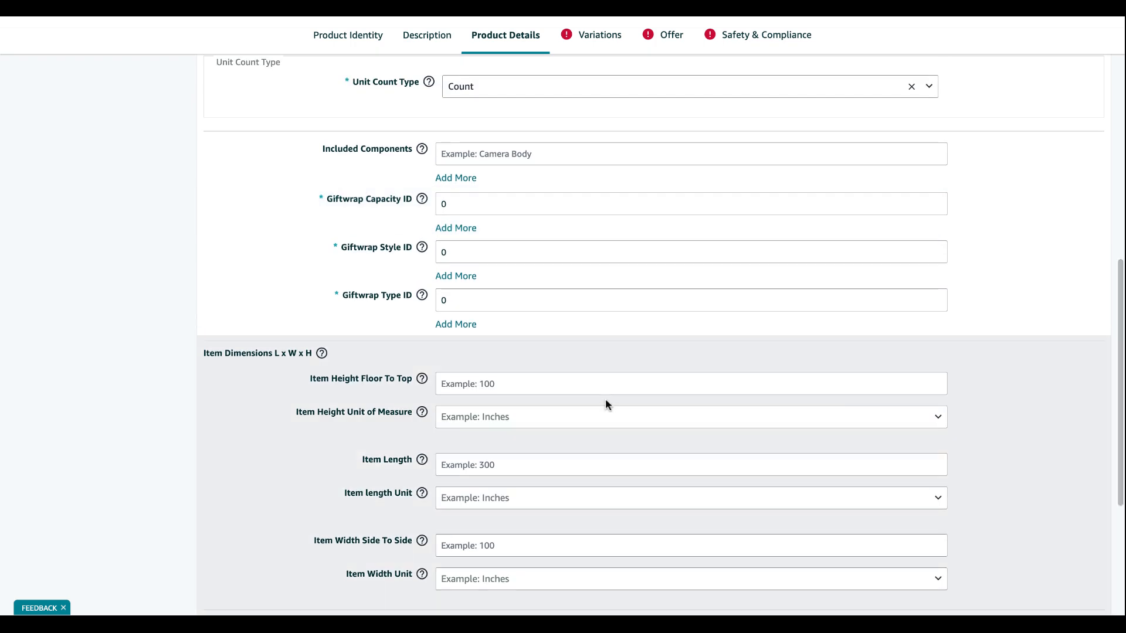
{"action": "left_click", "coordinate": [600, 375]}
{"action": "left_click", "coordinate": [607, 361]}
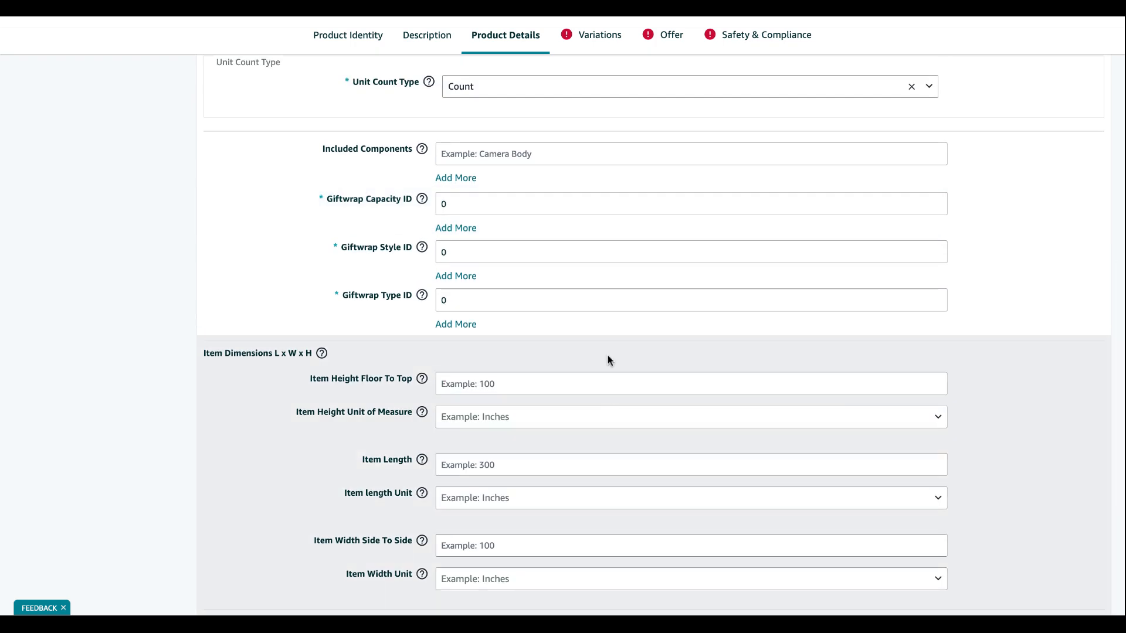
{"action": "left_click", "coordinate": [563, 380]}
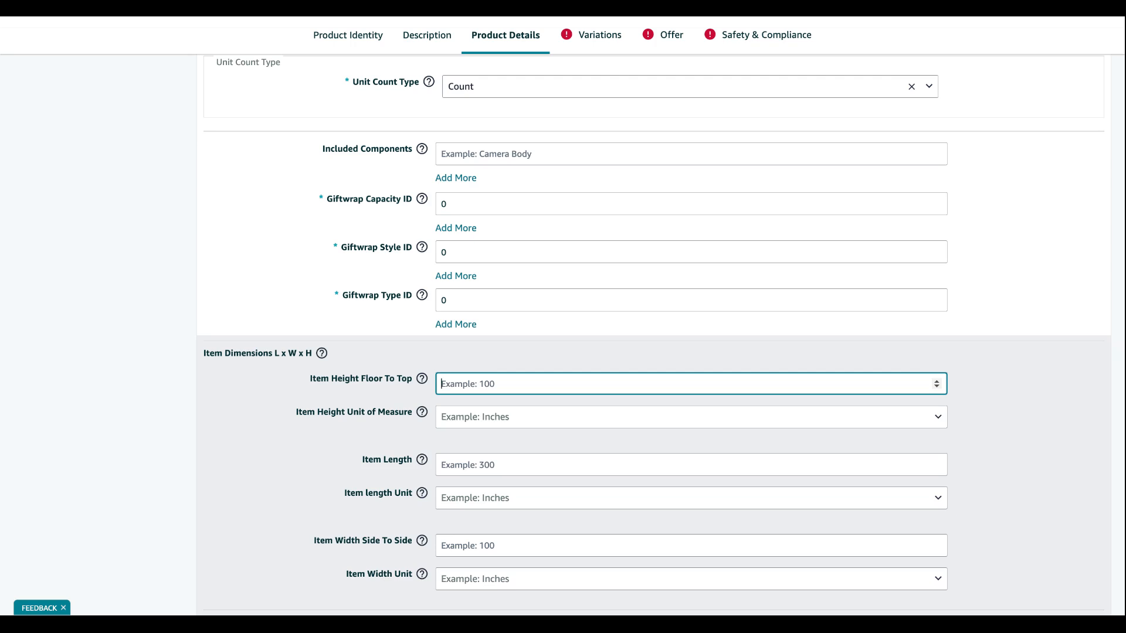
{"action": "scroll", "coordinate": [553, 422], "scroll_direction": "up", "scroll_amount": 1}
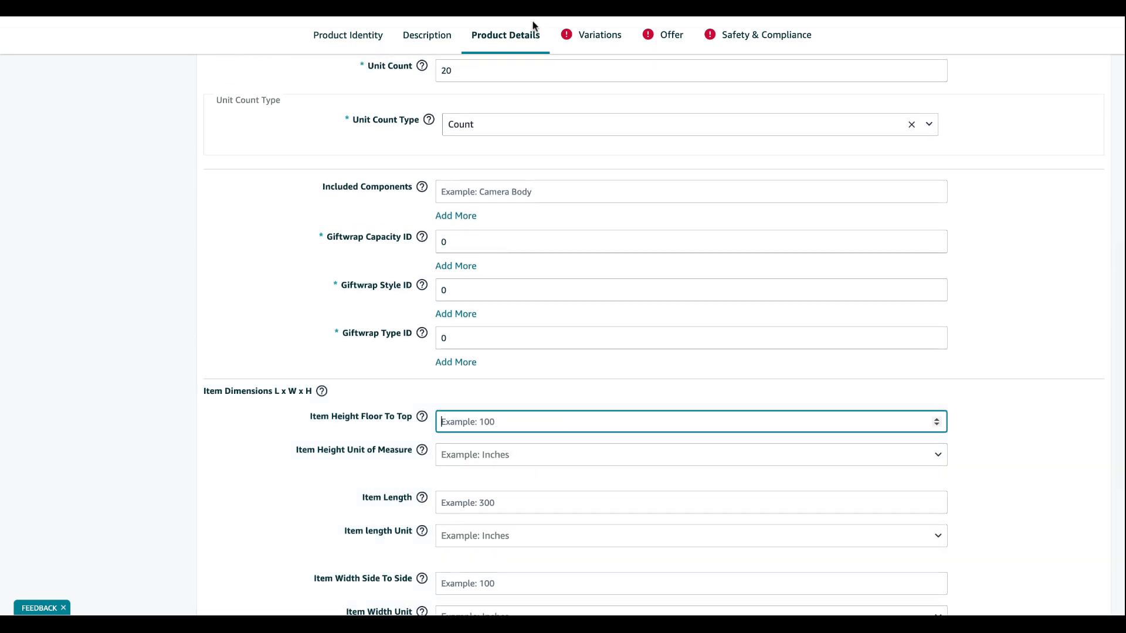
Step: Add Pink, Red and Purple as the product's color variations
{"action": "left_click", "coordinate": [592, 47]}
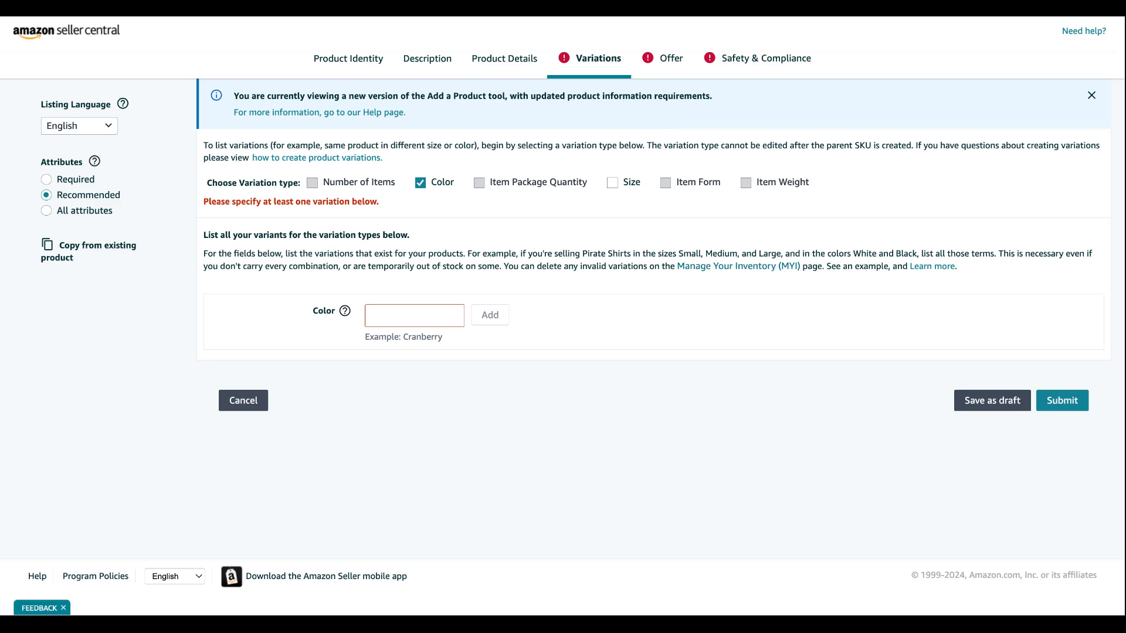
{"action": "left_click", "coordinate": [418, 310]}
{"action": "type", "text": "Pink"}
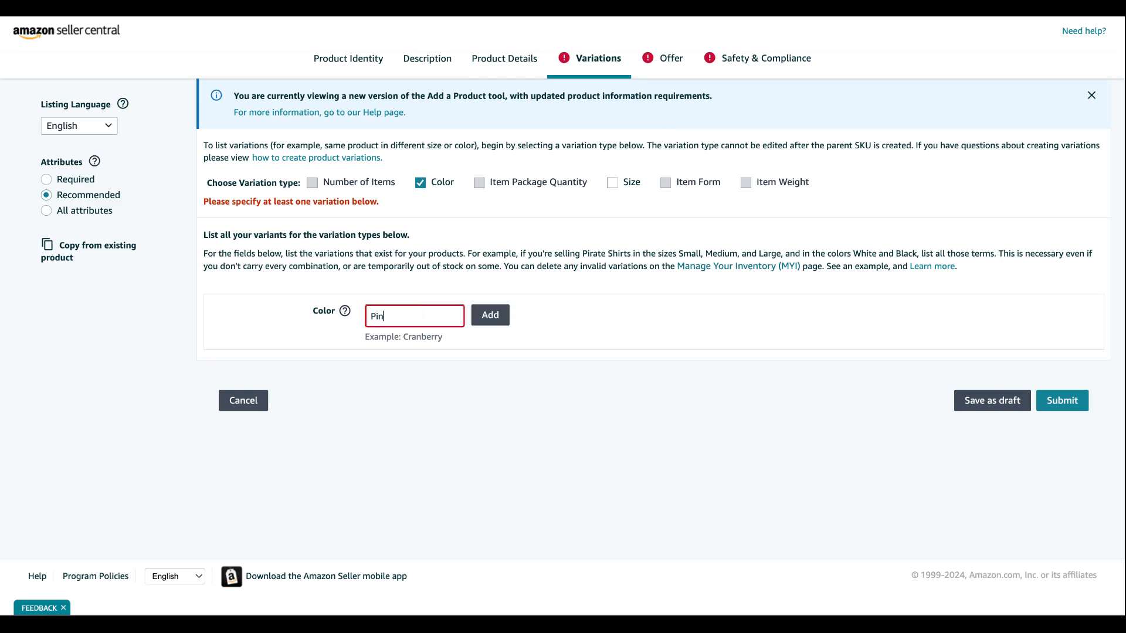
{"action": "left_click", "coordinate": [508, 322]}
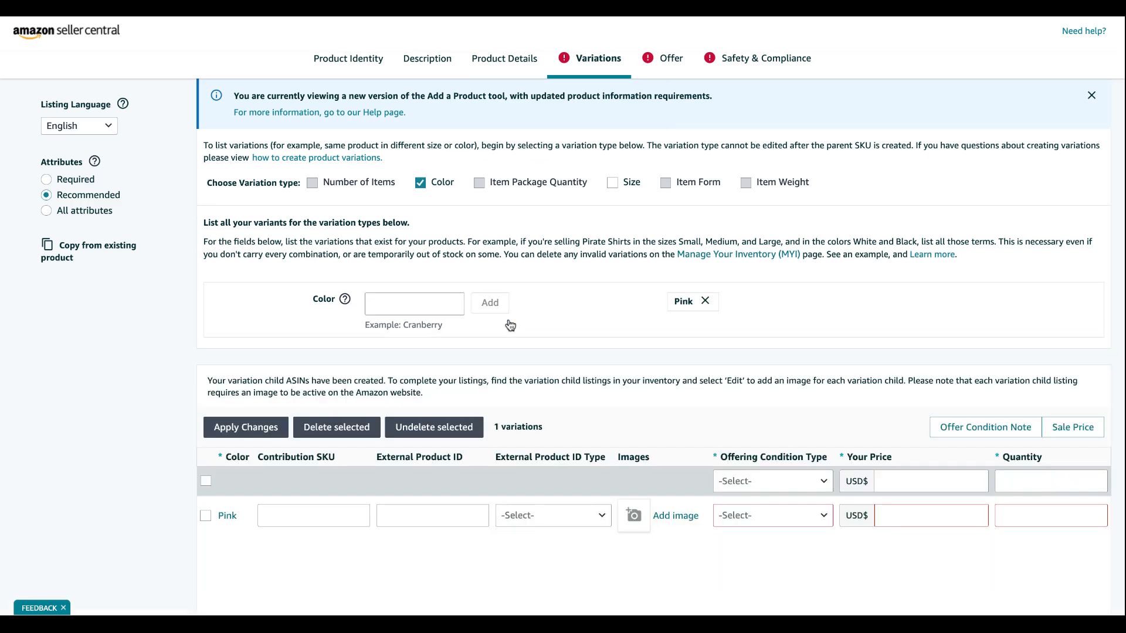
{"action": "left_click", "coordinate": [430, 311]}
{"action": "type", "text": "Red"}
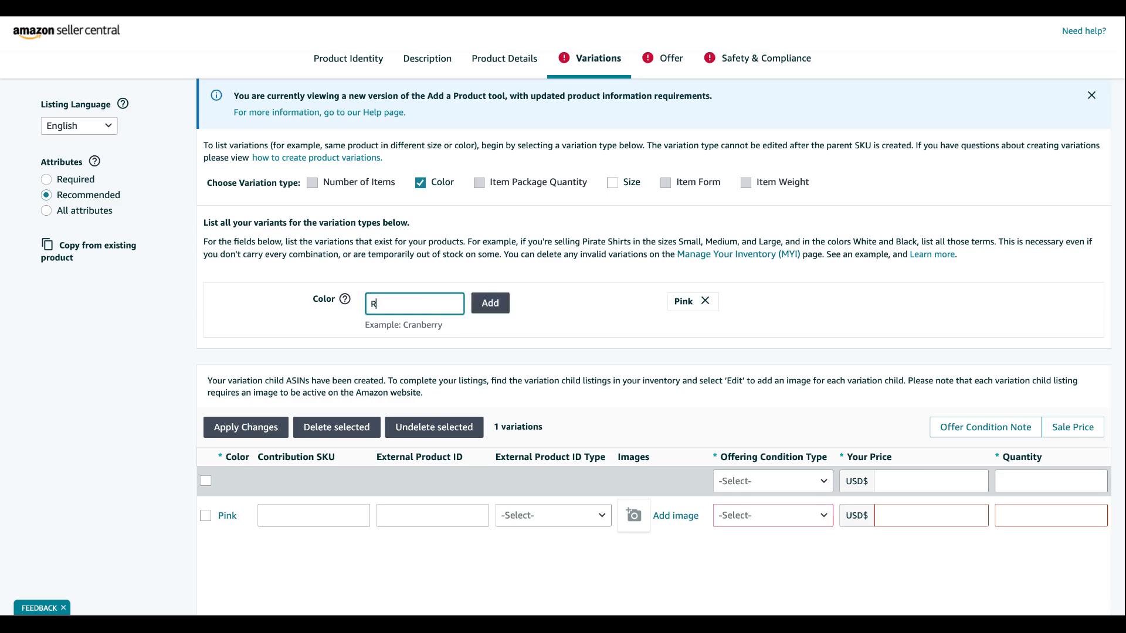
{"action": "left_click", "coordinate": [490, 307]}
{"action": "left_click", "coordinate": [421, 302]}
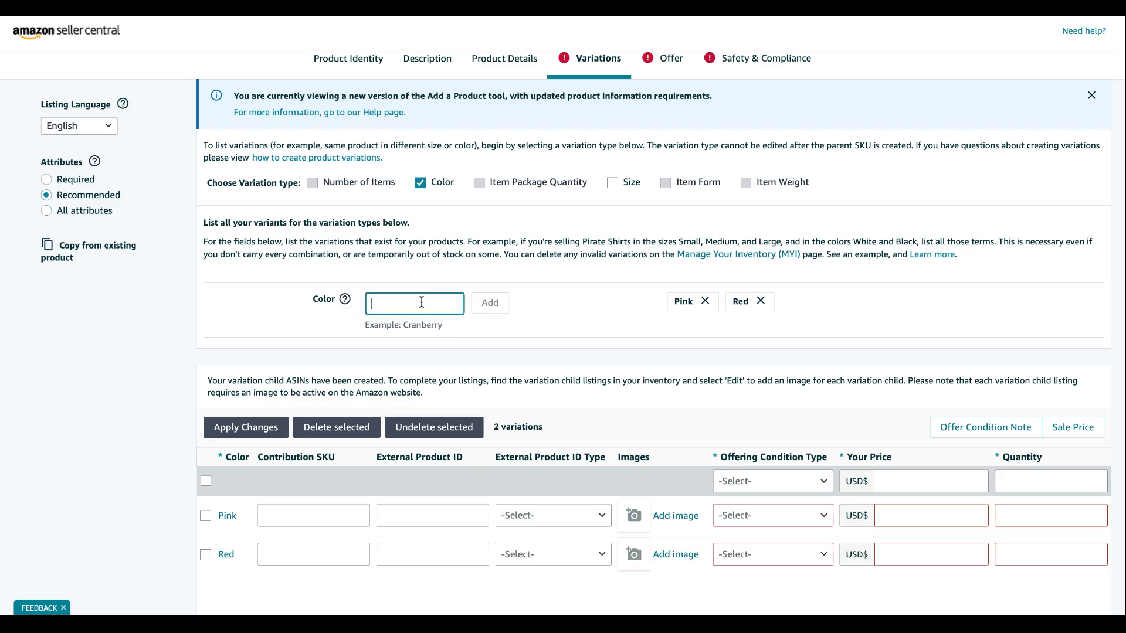
{"action": "type", "text": "Purple"}
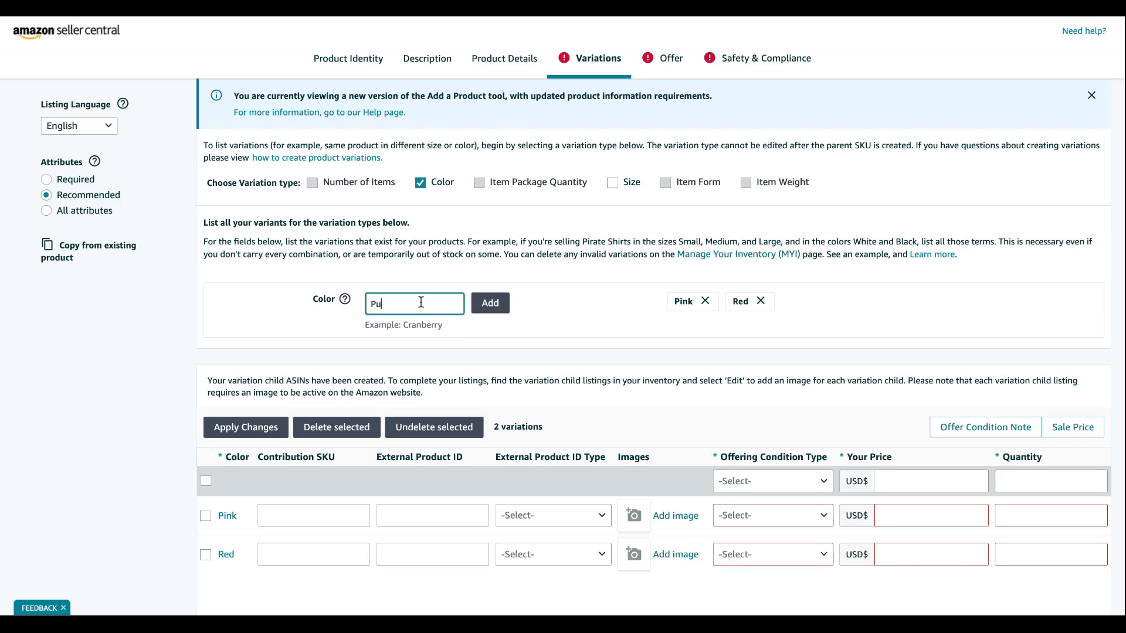
{"action": "left_click", "coordinate": [491, 303]}
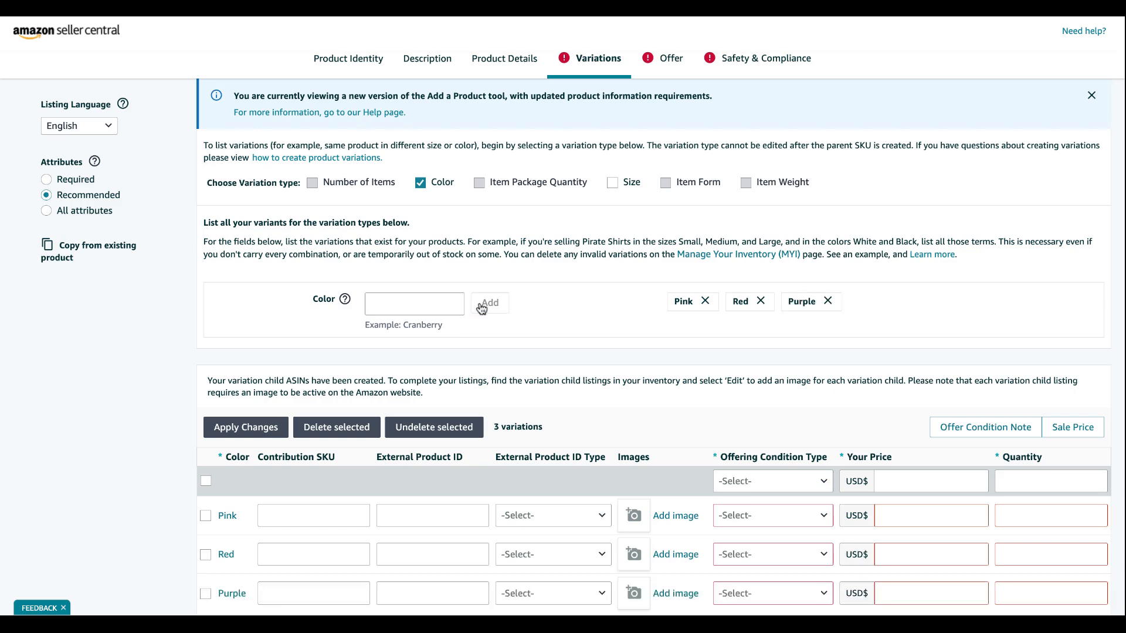
Step: Upload a product photo as the main image of the Pink variation and add it to the listing
{"action": "scroll", "coordinate": [481, 305], "scroll_direction": "down", "scroll_amount": 3}
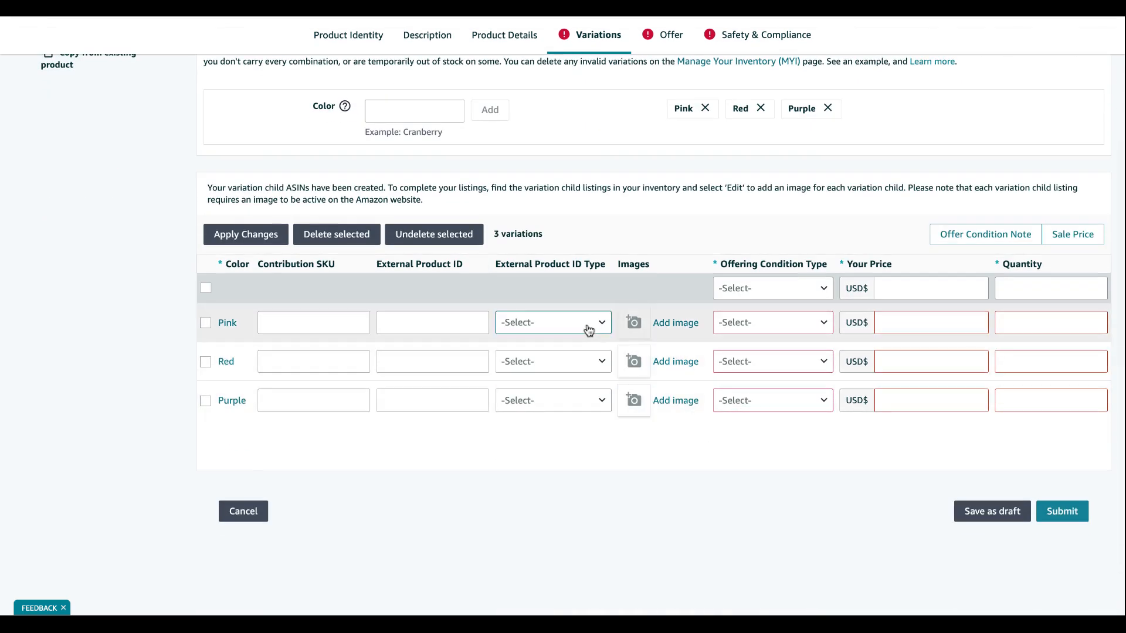
{"action": "left_click", "coordinate": [681, 324]}
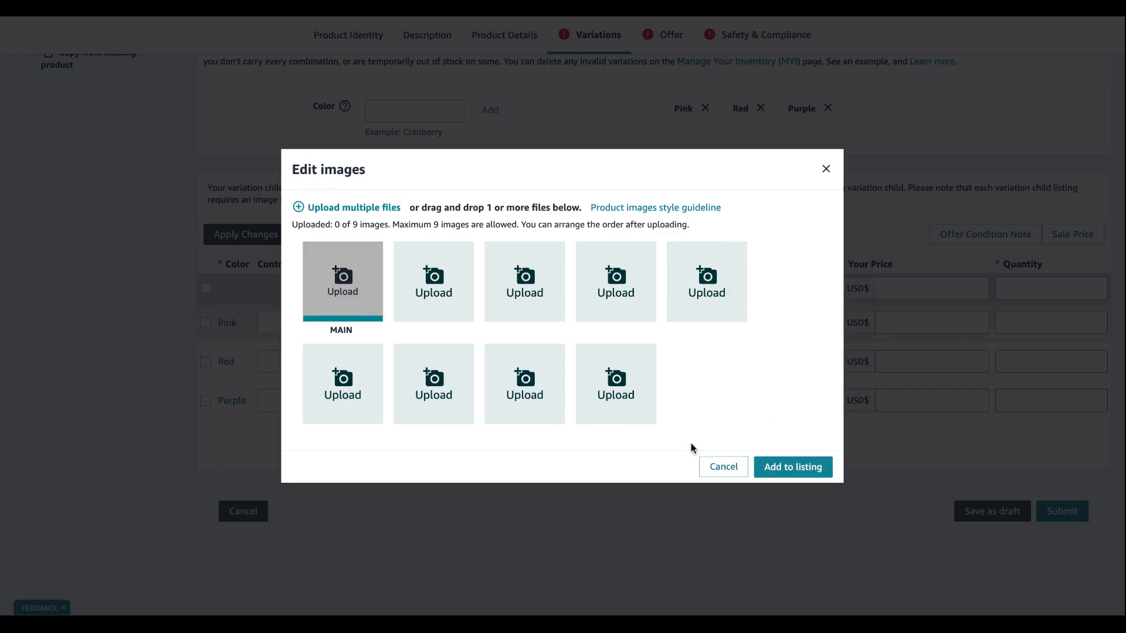
{"action": "left_click", "coordinate": [815, 466]}
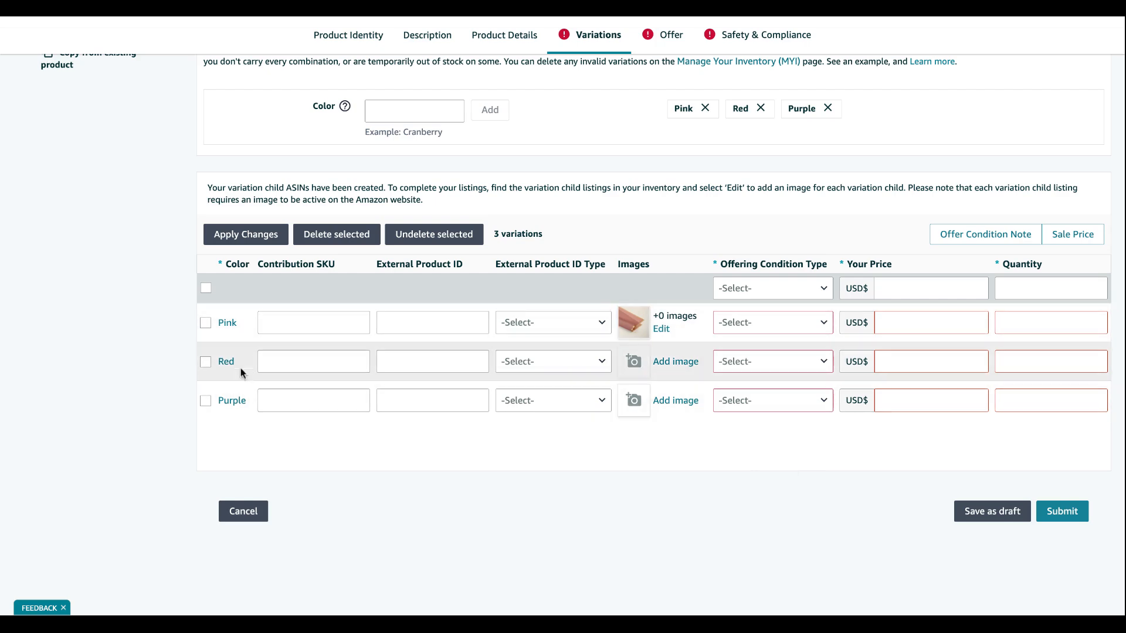
{"action": "scroll", "coordinate": [96, 380], "scroll_direction": "up", "scroll_amount": 3}
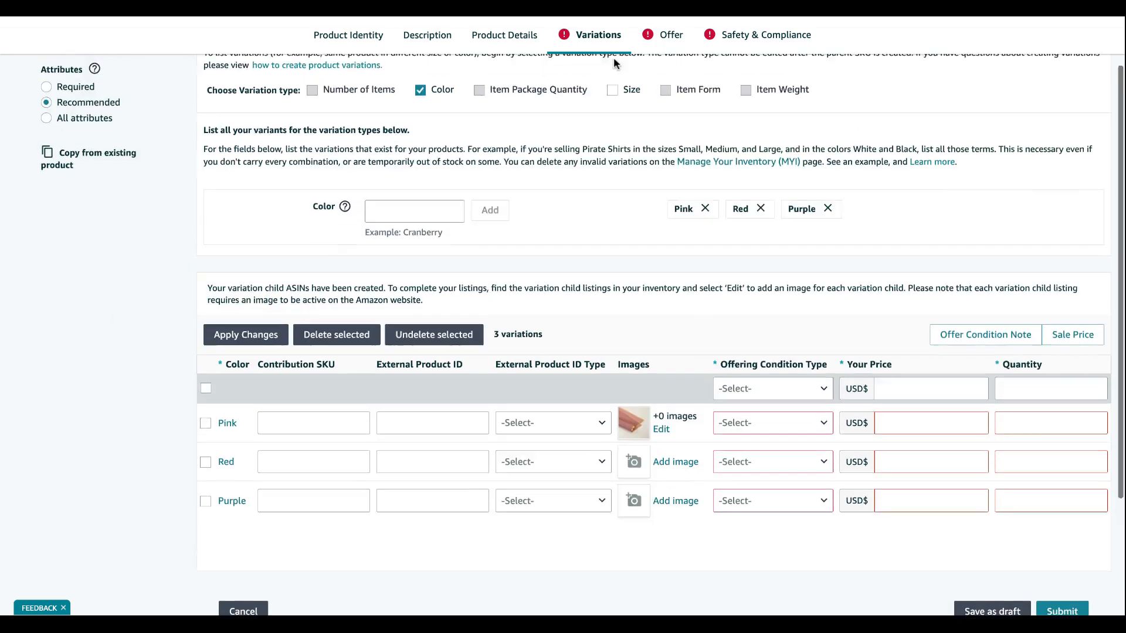
{"action": "left_click", "coordinate": [345, 40]}
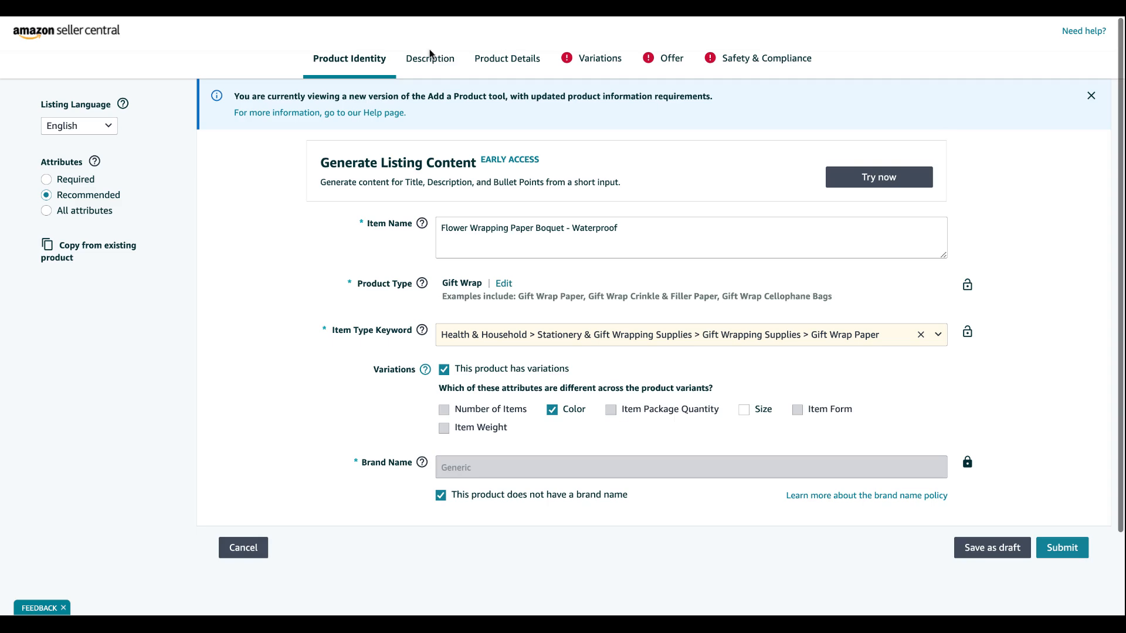
{"action": "left_click", "coordinate": [534, 62]}
{"action": "left_click", "coordinate": [650, 60]}
{"action": "left_click", "coordinate": [596, 61]}
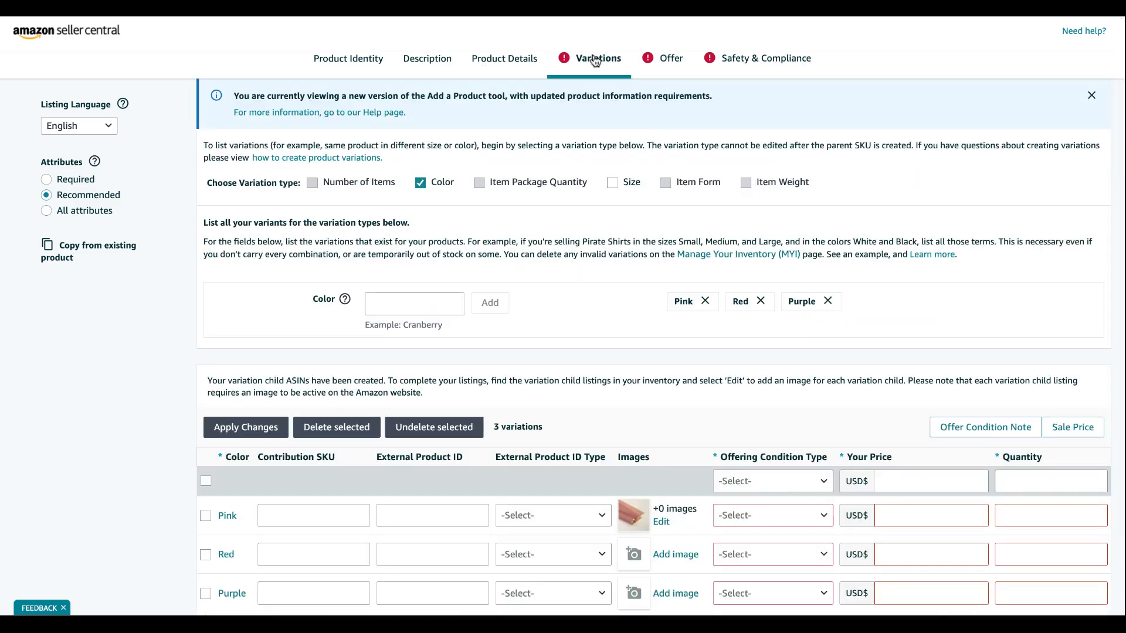
Step: Set the Pink variation's offering condition to New, its price to 10.00 USD and its quantity to 0
{"action": "scroll", "coordinate": [296, 440], "scroll_direction": "down", "scroll_amount": 3}
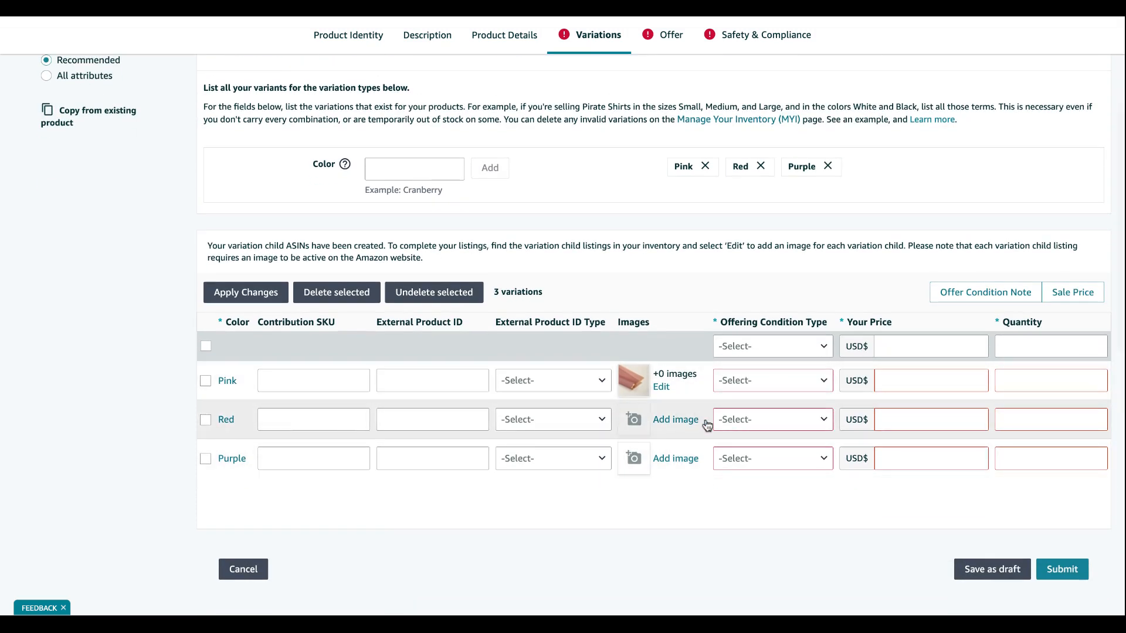
{"action": "left_click", "coordinate": [759, 388]}
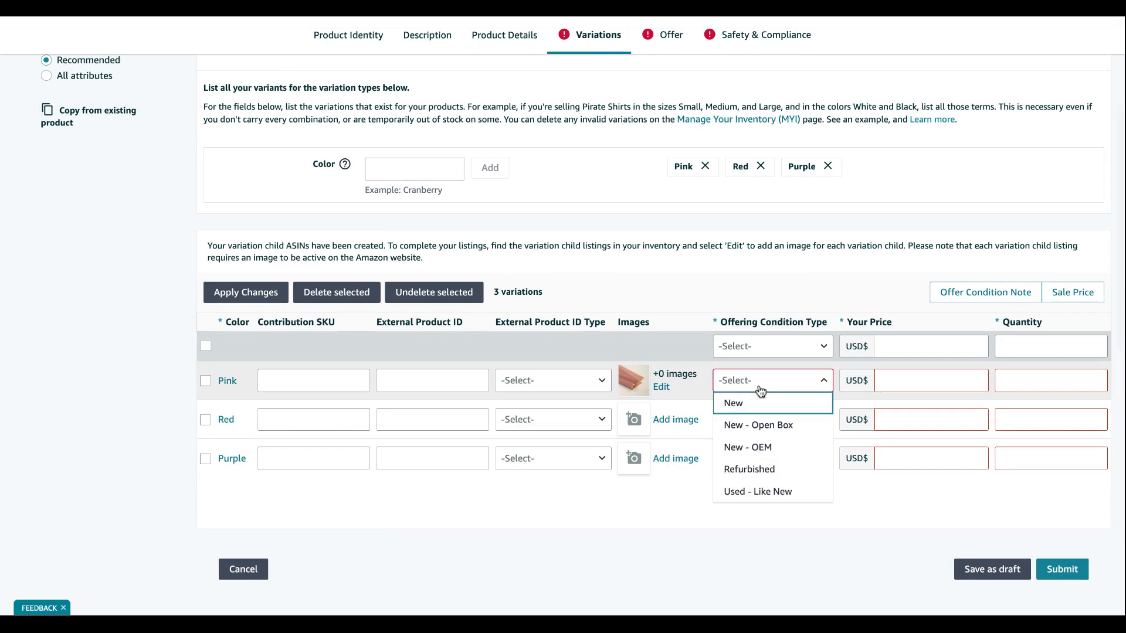
{"action": "left_click", "coordinate": [760, 414]}
{"action": "left_click", "coordinate": [936, 377]}
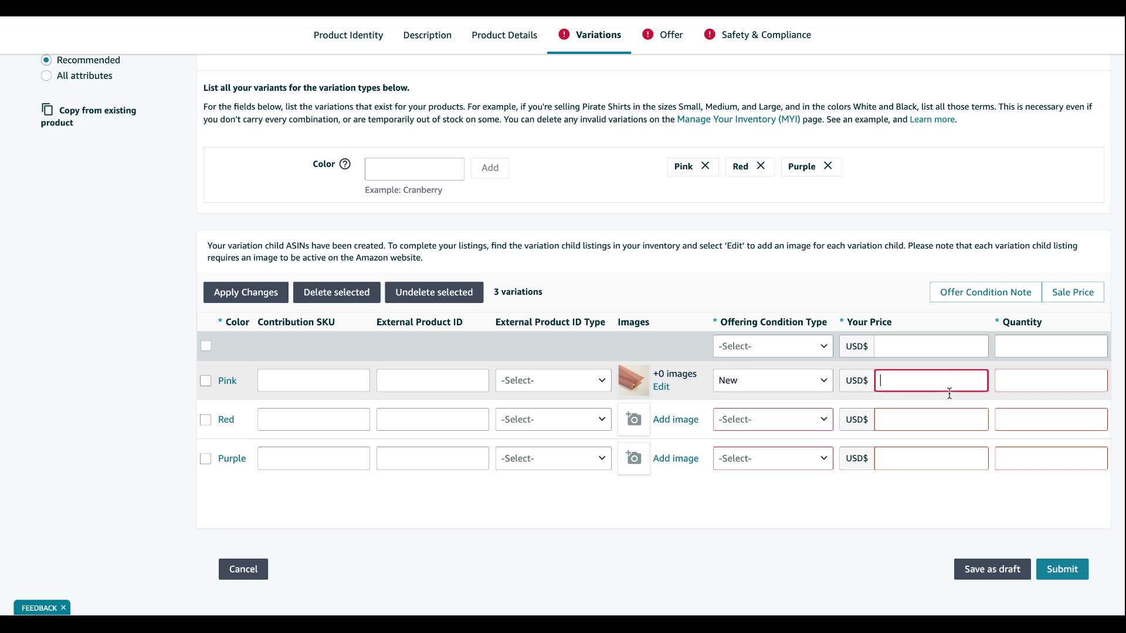
{"action": "type", "text": "10.00"}
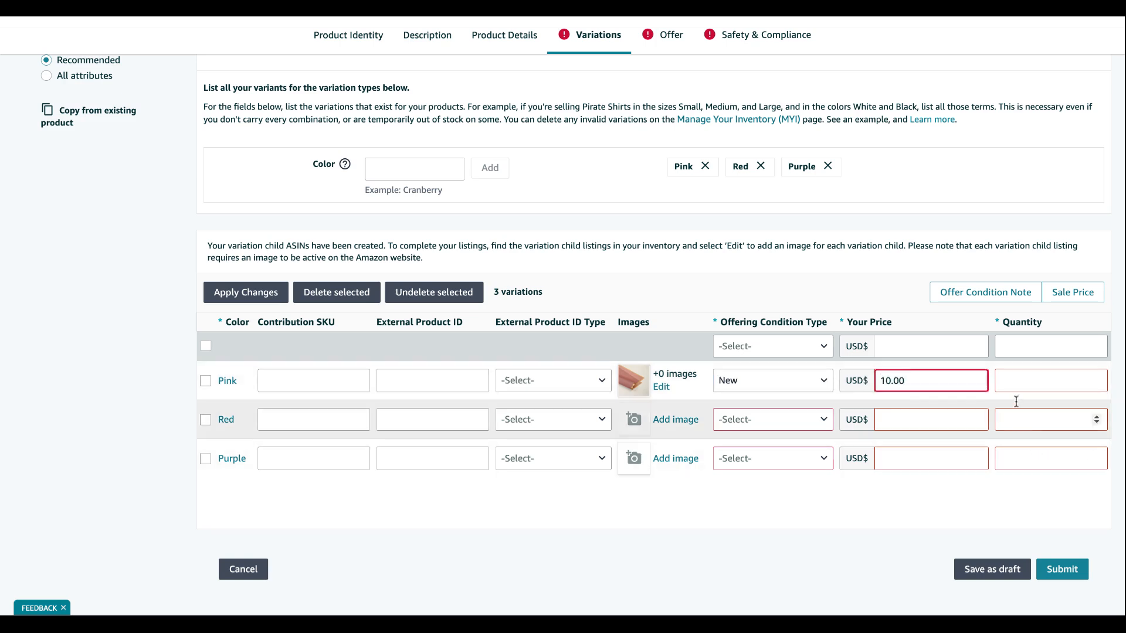
{"action": "left_click", "coordinate": [1020, 388]}
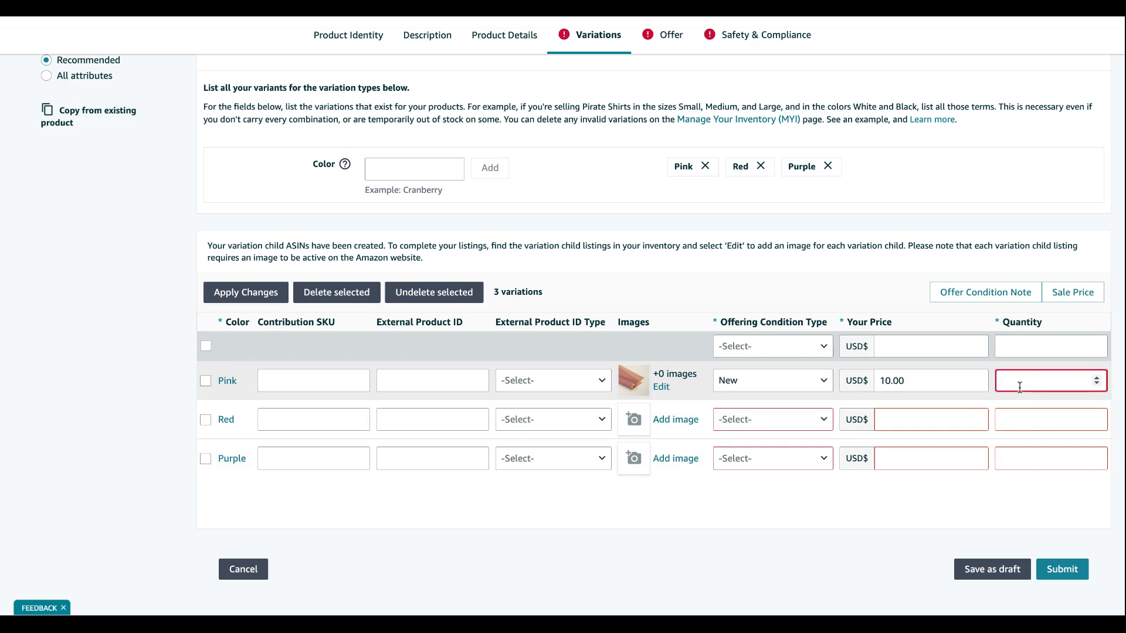
{"action": "type", "text": "0"}
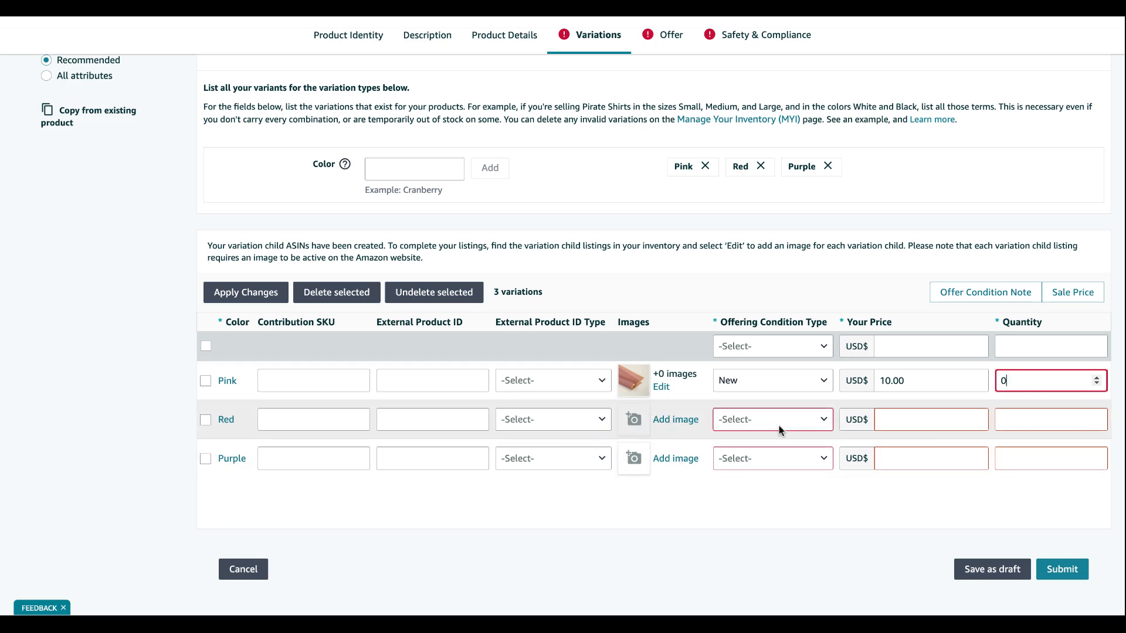
Step: Set the price of the Red variation to 10.00 USD and of the Purple variation to 12.00 USD
{"action": "left_click", "coordinate": [961, 420]}
{"action": "type", "text": "10.0"}
{"action": "key", "text": "BackSpace"}
{"action": "type", "text": ".00"}
{"action": "left_click", "coordinate": [983, 457]}
{"action": "type", "text": "10.00"}
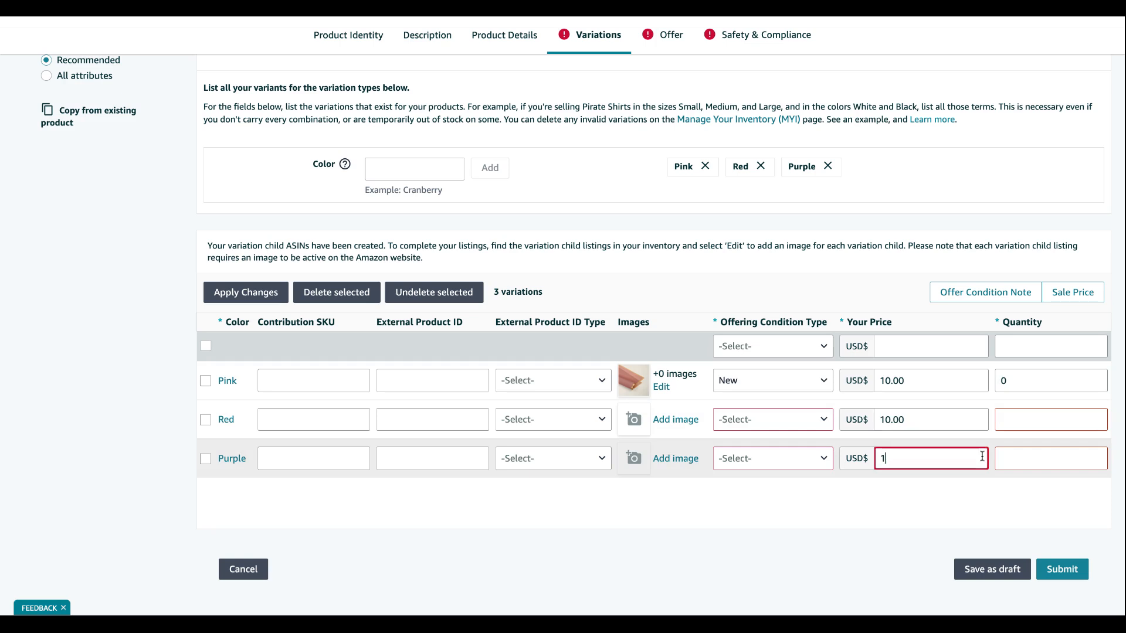
{"action": "key", "text": "BackSpace"}
{"action": "key", "text": "BackSpace"}
{"action": "key", "text": "BackSpace"}
{"action": "key", "text": "BackSpace"}
{"action": "type", "text": "2.00"}
{"action": "left_click", "coordinate": [885, 560]}
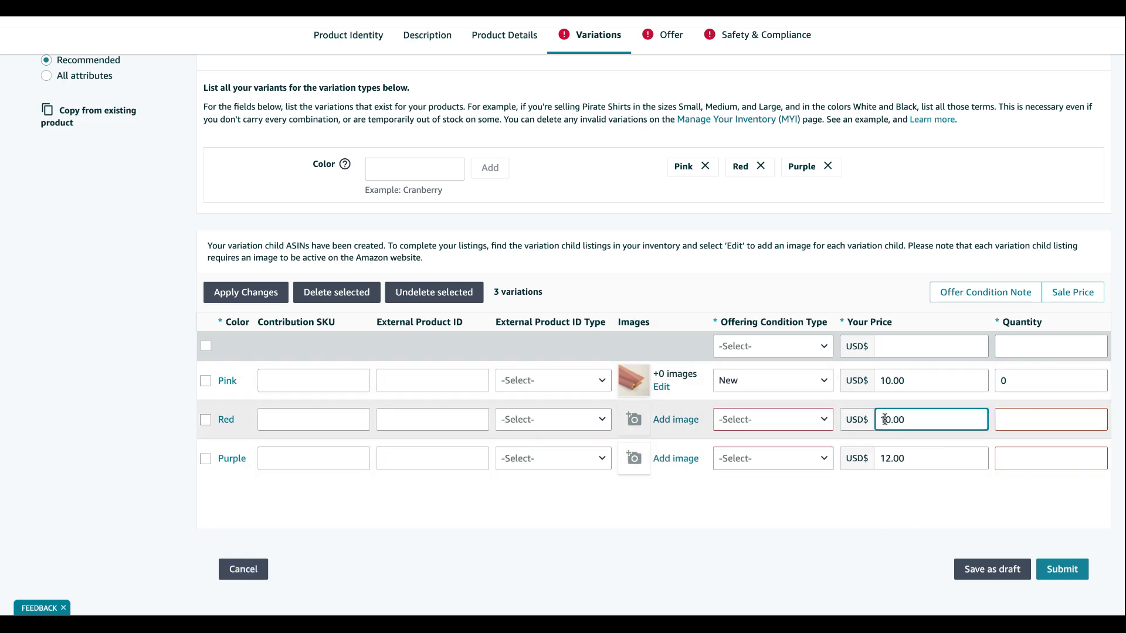
Step: Set the offering condition of the Red and Purple variations to New
{"action": "left_click", "coordinate": [782, 416]}
{"action": "left_click", "coordinate": [762, 443]}
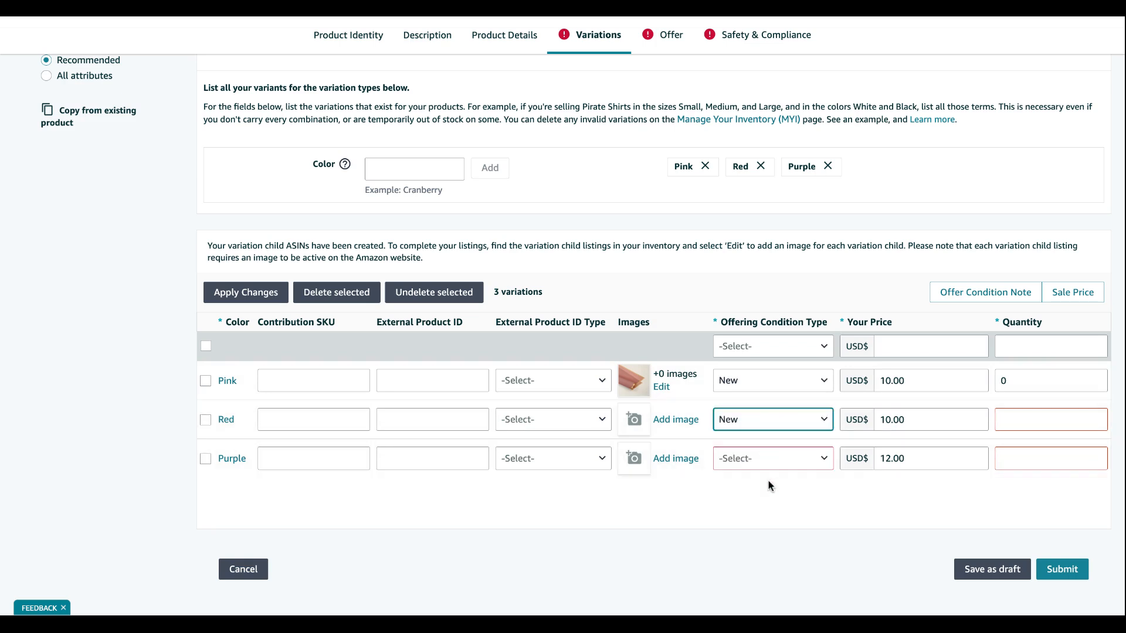
{"action": "left_click", "coordinate": [768, 459]}
{"action": "left_click", "coordinate": [789, 380]}
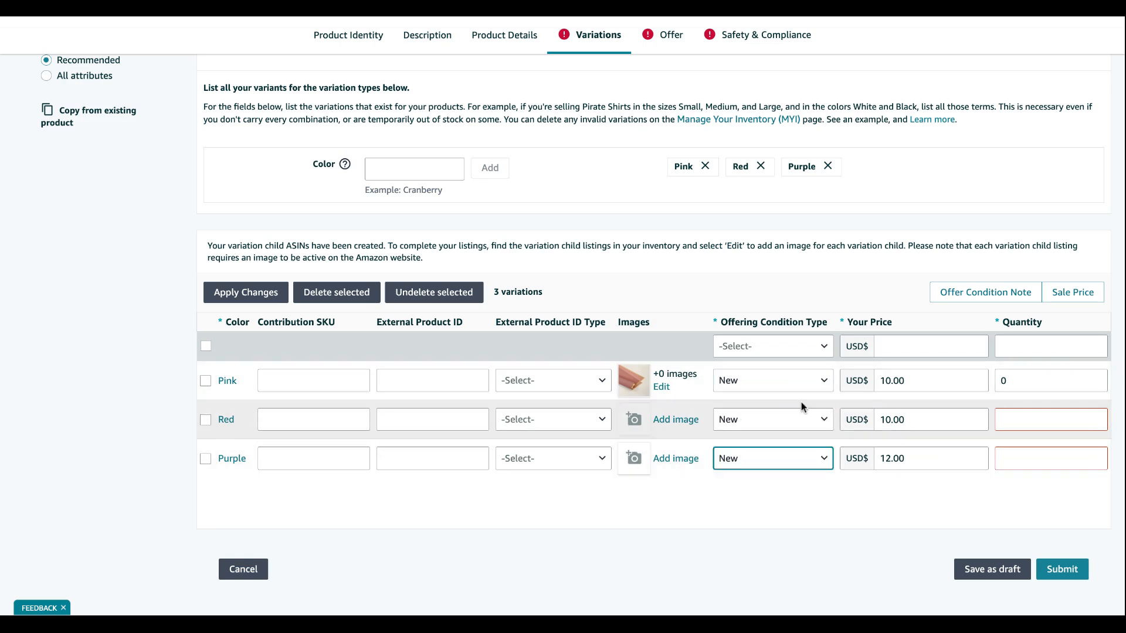
Step: Enter a quantity of 0 for the Purple and Red variations
{"action": "left_click", "coordinate": [1003, 456]}
{"action": "type", "text": "0"}
{"action": "left_click", "coordinate": [1008, 382]}
{"action": "left_click", "coordinate": [1006, 420]}
{"action": "type", "text": "0"}
{"action": "left_click", "coordinate": [818, 575]}
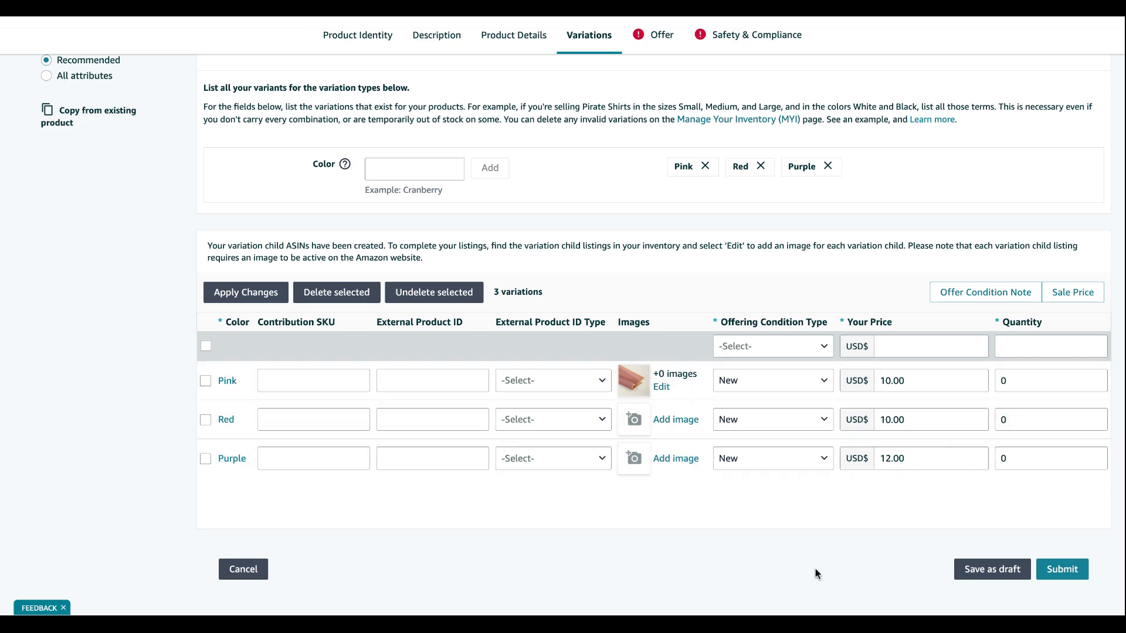
Step: In the offer details, choose Fulfilled by Amazon as the fulfillment channel, so Amazon ships and provides customer service
{"action": "scroll", "coordinate": [813, 531], "scroll_direction": "up", "scroll_amount": 3}
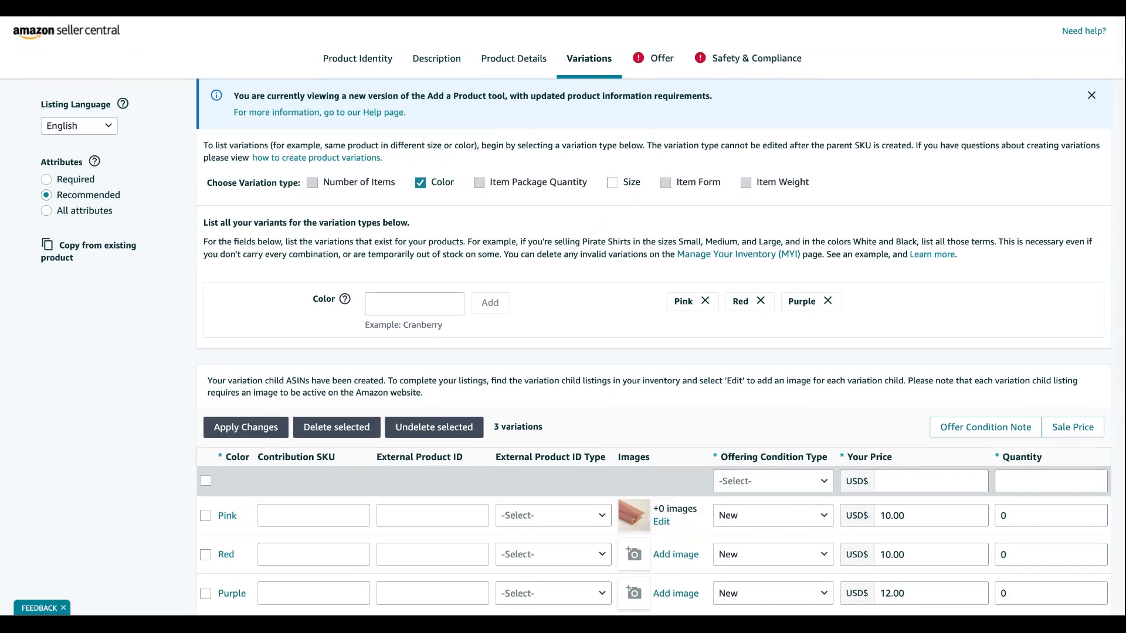
{"action": "left_click", "coordinate": [661, 59]}
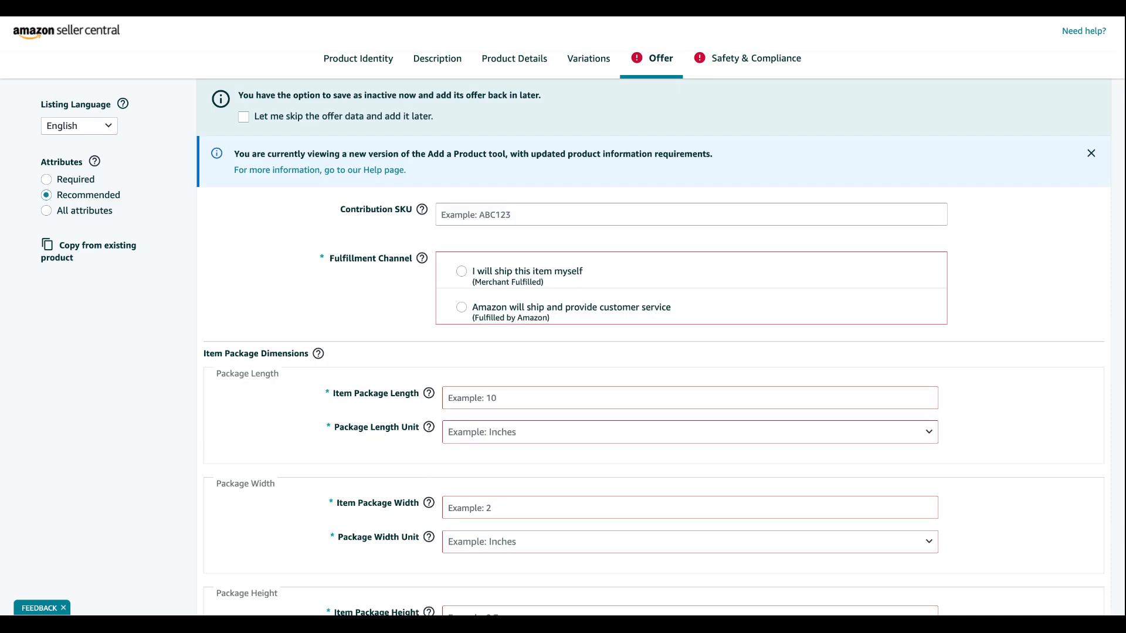
{"action": "scroll", "coordinate": [585, 168], "scroll_direction": "down", "scroll_amount": 1}
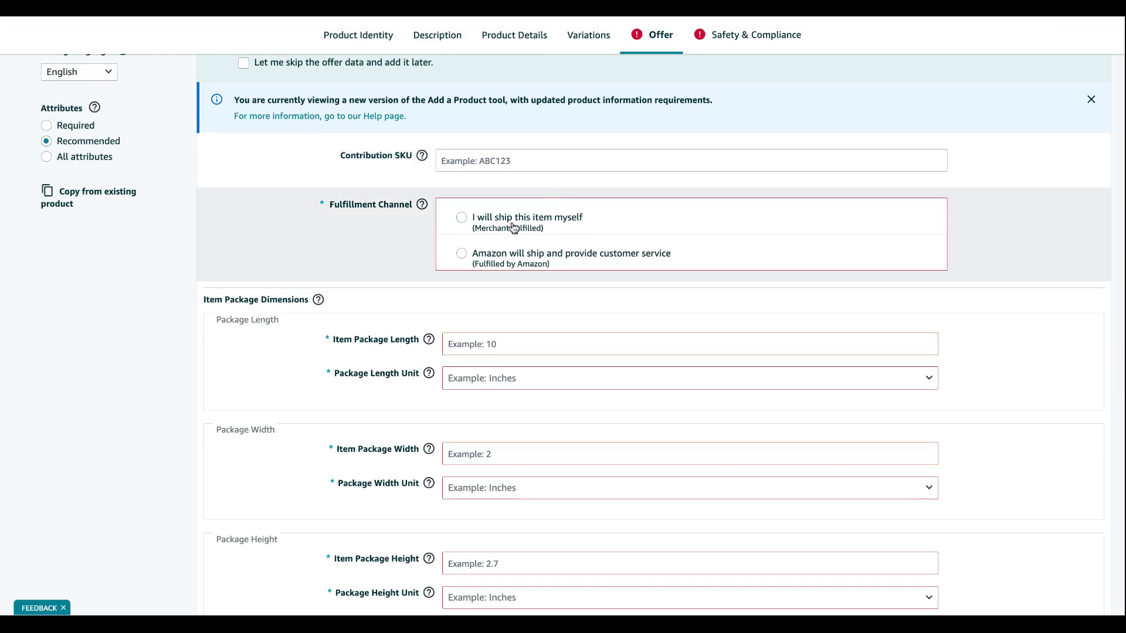
{"action": "left_click", "coordinate": [497, 258]}
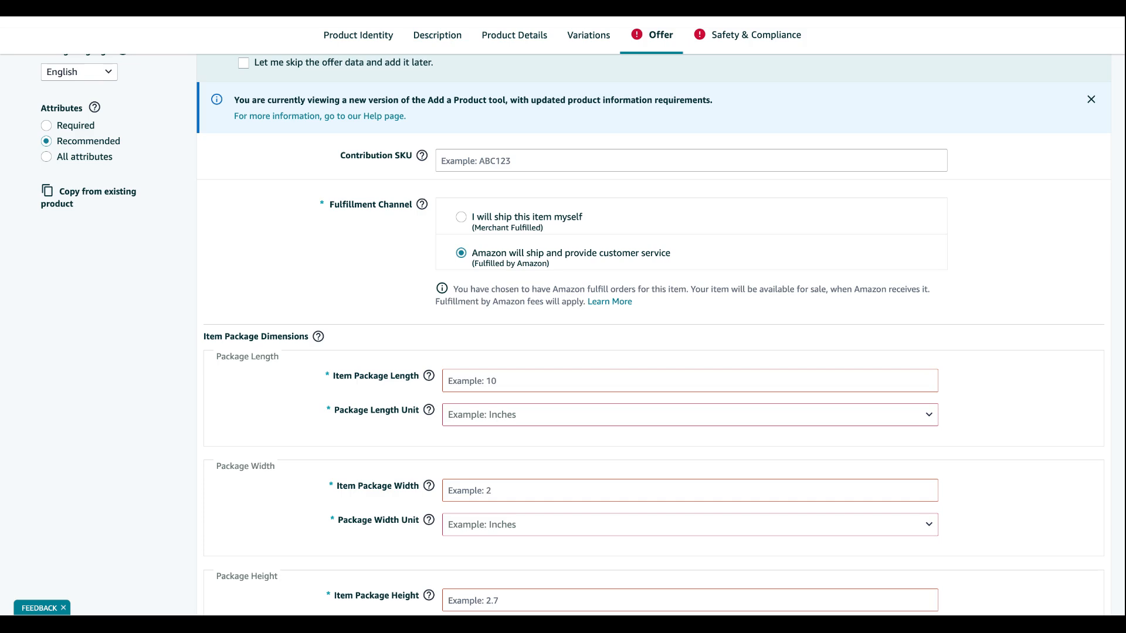
Step: In the item package dimensions, set the package length to 22.5 with Inches as the unit
{"action": "scroll", "coordinate": [448, 158], "scroll_direction": "down", "scroll_amount": 3}
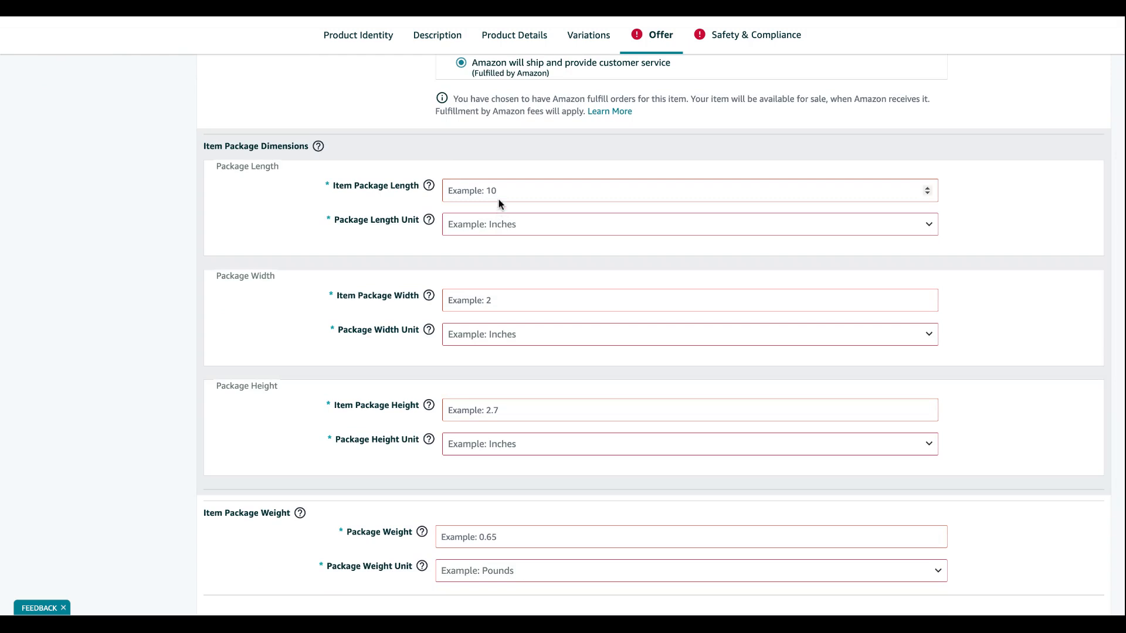
{"action": "scroll", "coordinate": [500, 204], "scroll_direction": "up", "scroll_amount": 2}
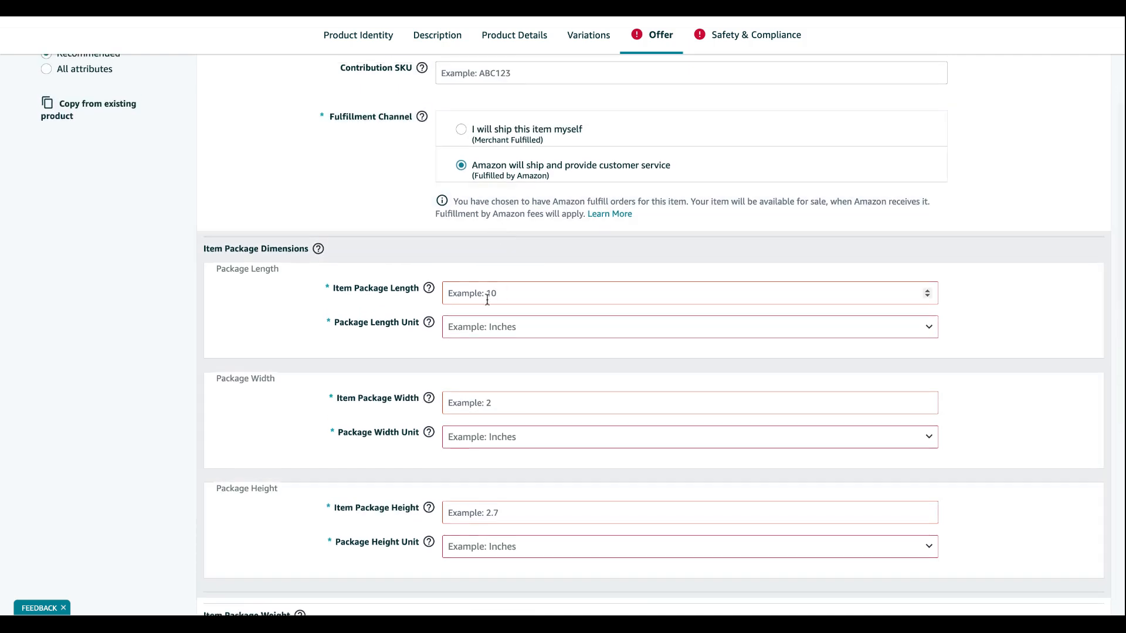
{"action": "left_click", "coordinate": [487, 300]}
{"action": "type", "text": "22."}
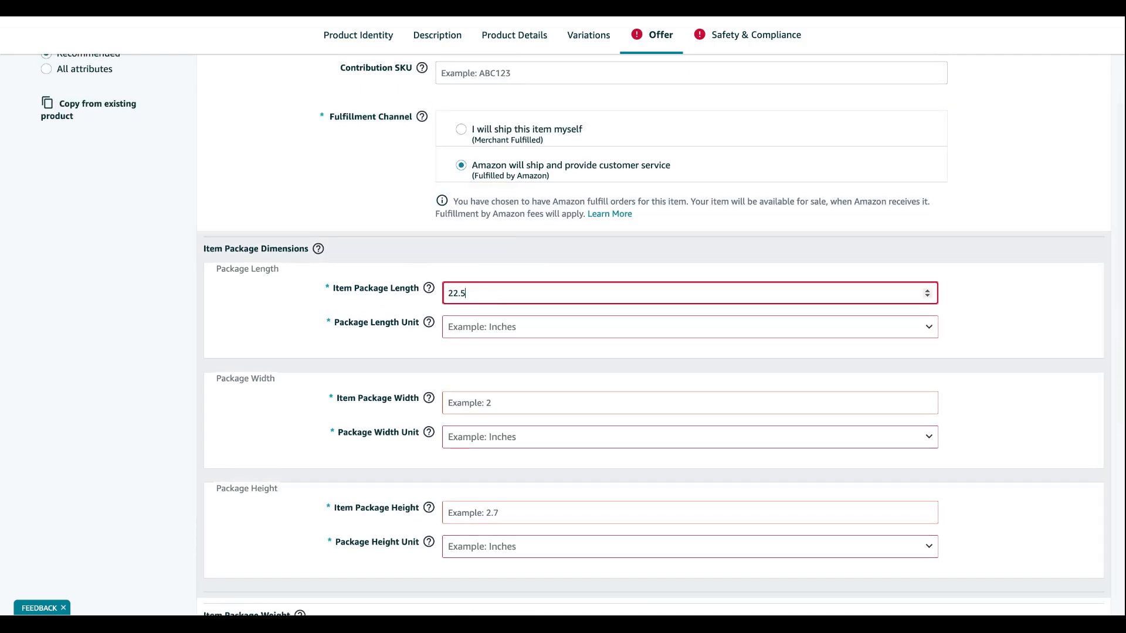
{"action": "type", "text": "5"}
{"action": "left_click", "coordinate": [500, 331]}
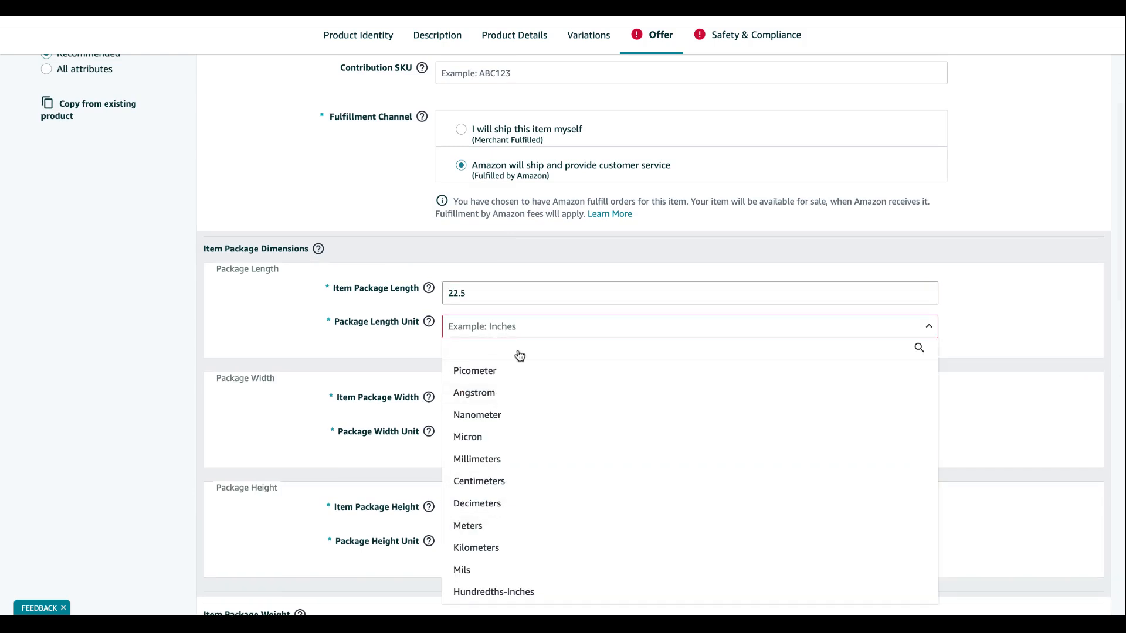
{"action": "key", "text": "BackSpace"}
{"action": "left_click", "coordinate": [494, 335]}
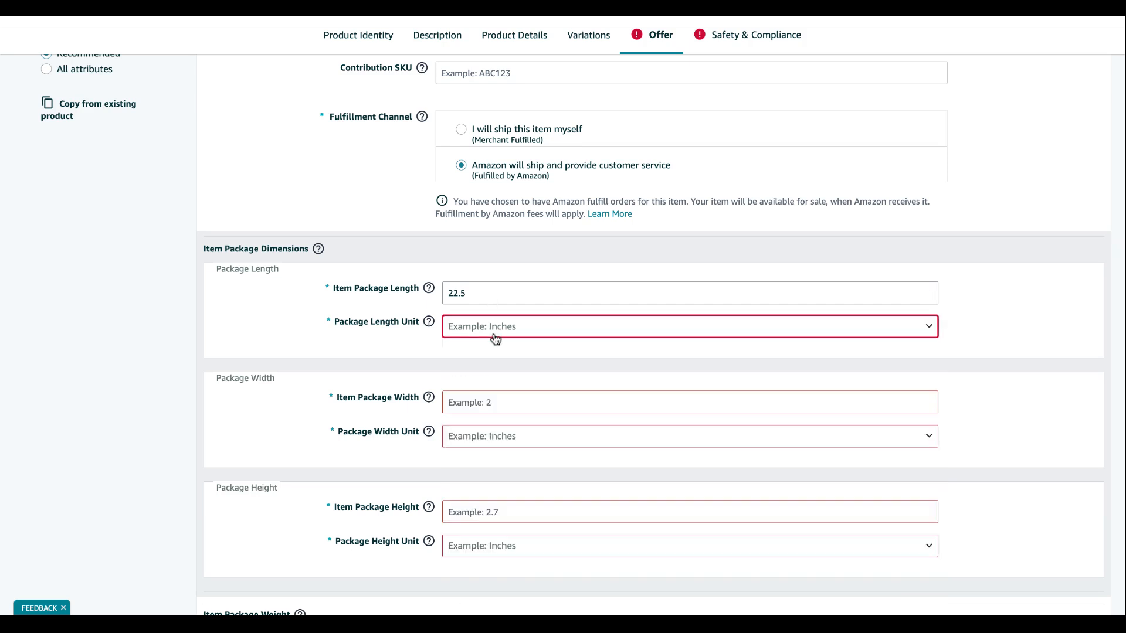
{"action": "left_click", "coordinate": [495, 336]}
{"action": "type", "text": "inches"}
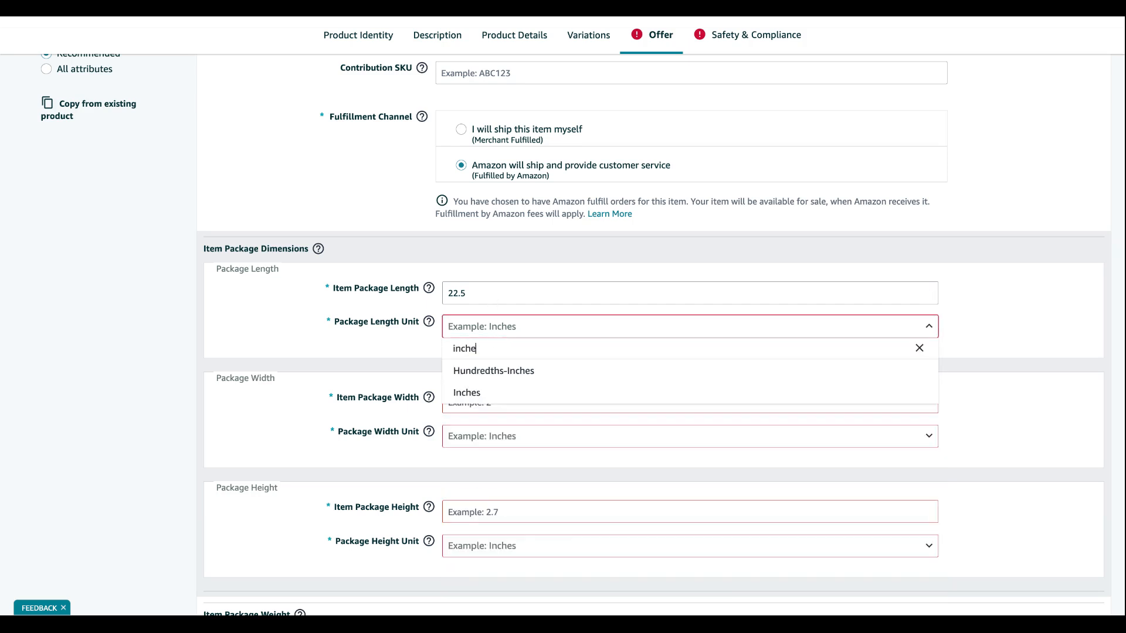
{"action": "left_click", "coordinate": [502, 391]}
Step: Set the item package width to 22.5 with Inches as the unit
{"action": "left_click", "coordinate": [498, 402]}
{"action": "type", "text": "22"}
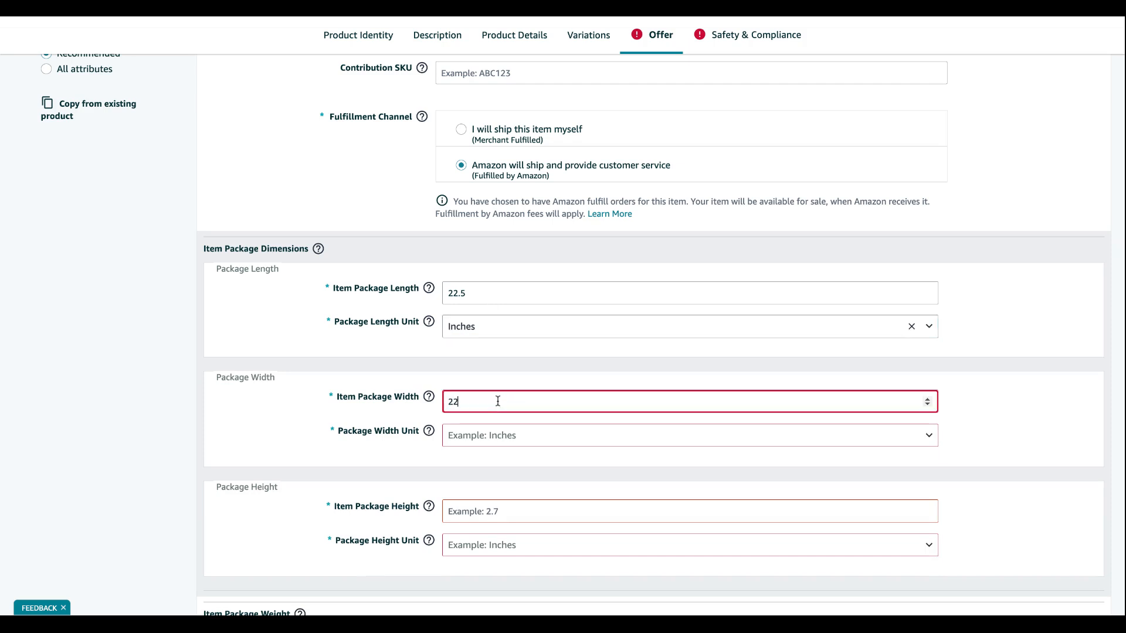
{"action": "type", "text": ".5"}
{"action": "left_click", "coordinate": [516, 434]}
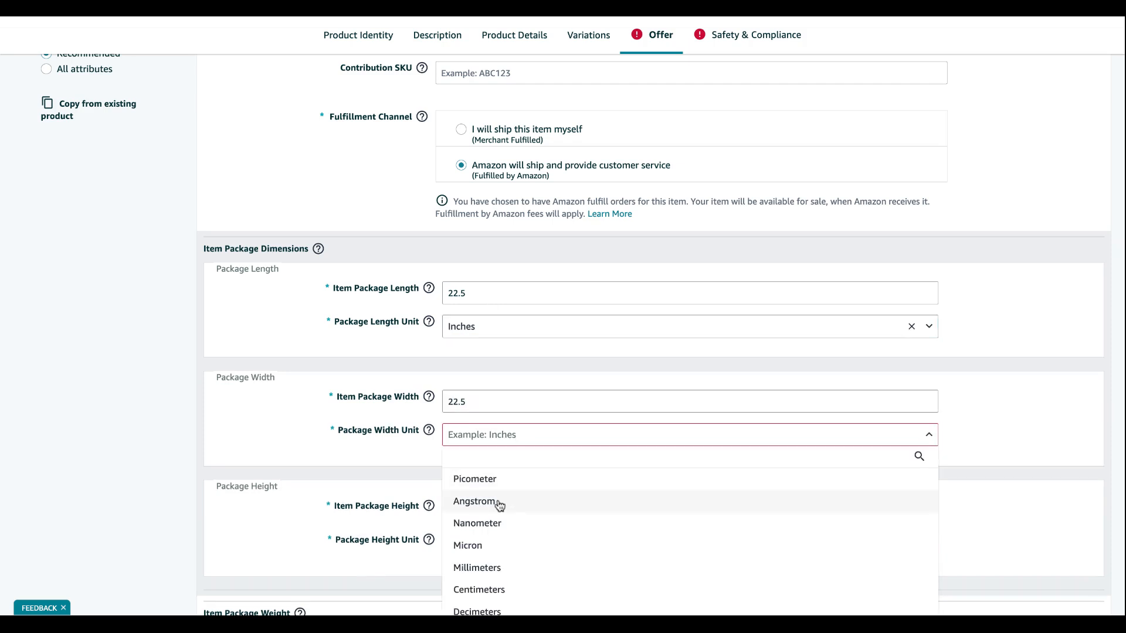
{"action": "type", "text": "inches"}
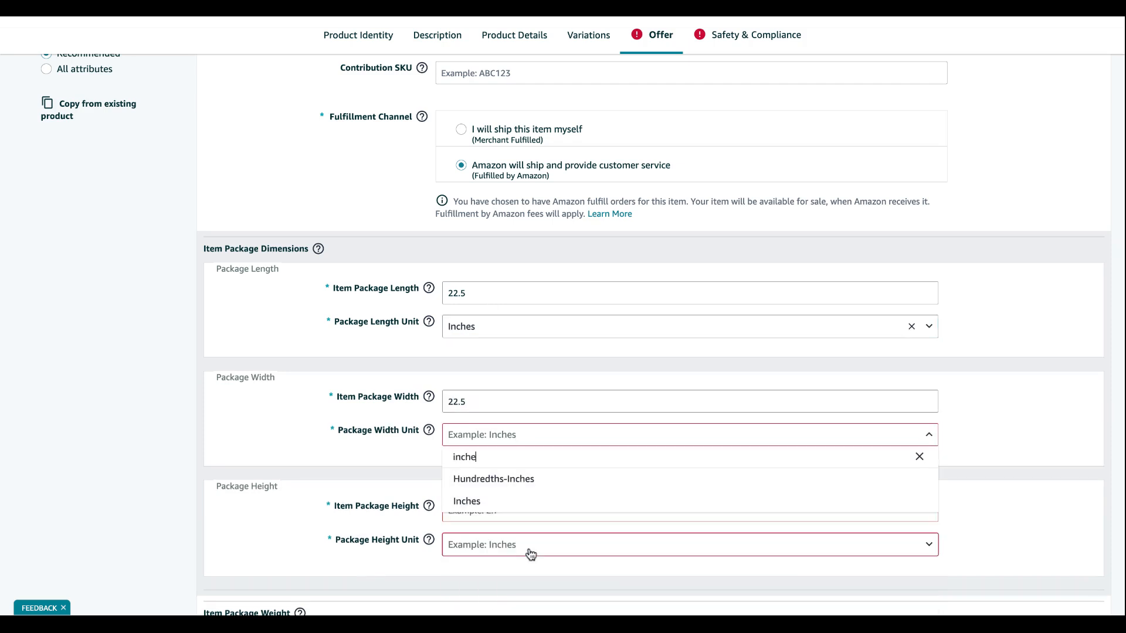
{"action": "left_click", "coordinate": [500, 503]}
Step: Set the item package height to 2 with Inches as the unit
{"action": "left_click", "coordinate": [493, 514]}
{"action": "type", "text": "2"}
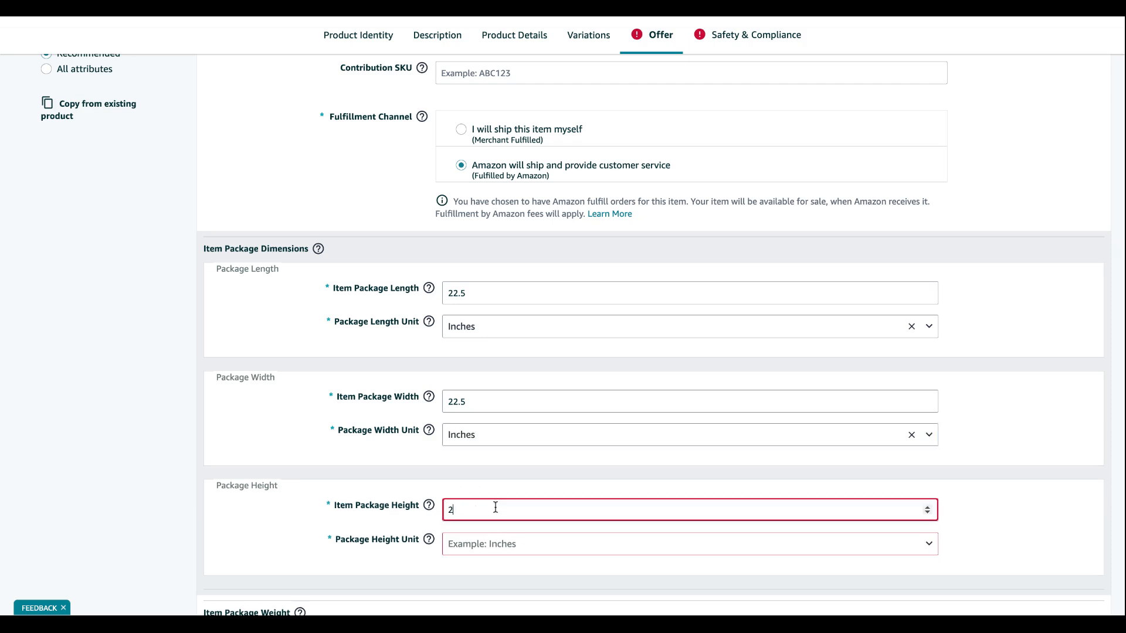
{"action": "key", "text": "BackSpace"}
{"action": "type", "text": "2"}
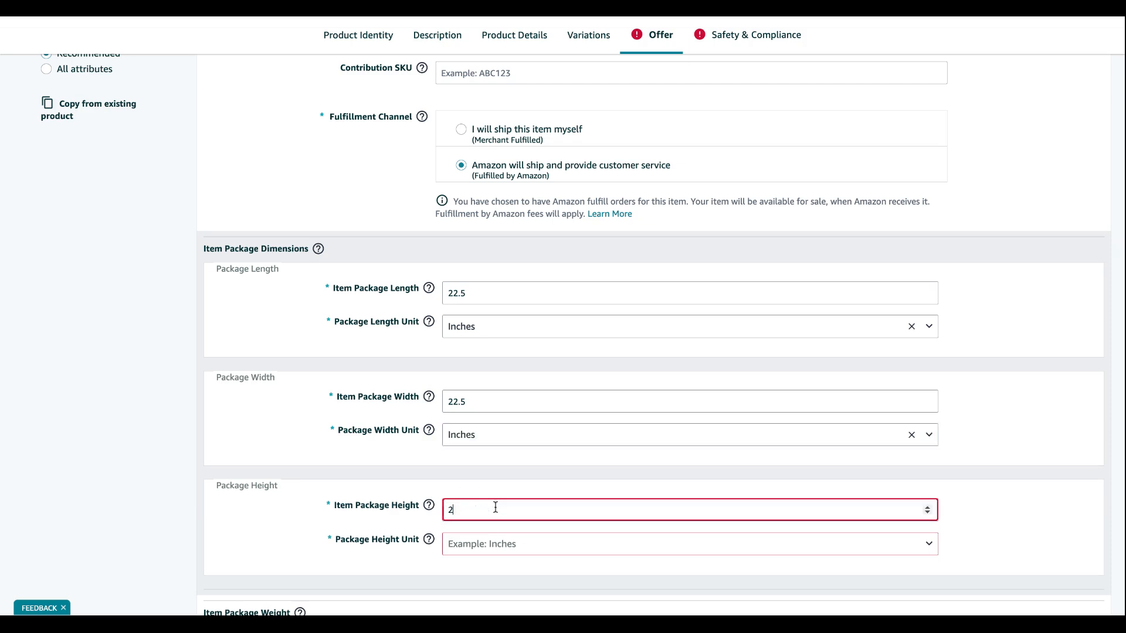
{"action": "left_click", "coordinate": [472, 547]}
{"action": "type", "text": "inches"}
{"action": "scroll", "coordinate": [469, 557], "scroll_direction": "down", "scroll_amount": 1}
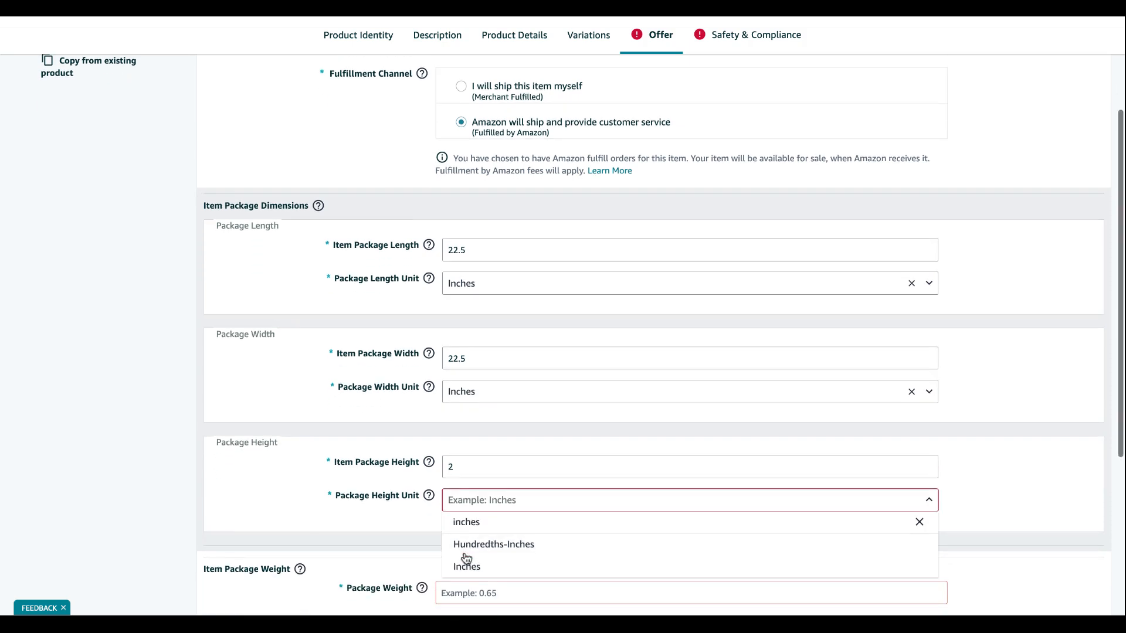
{"action": "left_click", "coordinate": [472, 567]}
Step: Set the item package weight to 0.5 with Kilograms as the unit
{"action": "scroll", "coordinate": [469, 571], "scroll_direction": "down", "scroll_amount": 3}
{"action": "left_click", "coordinate": [514, 468]}
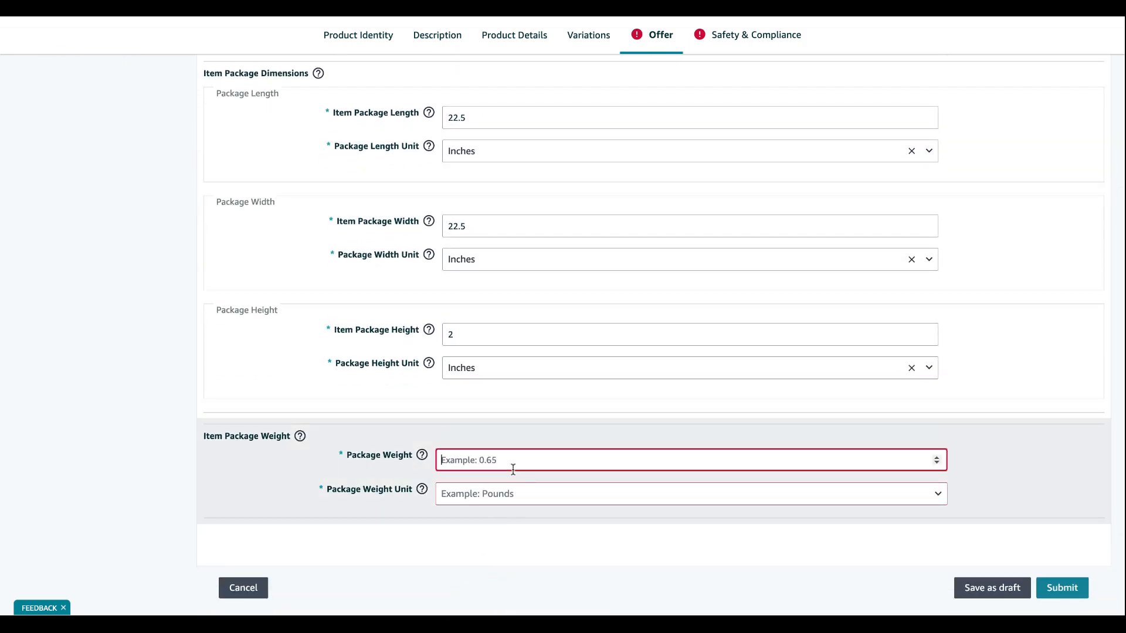
{"action": "type", "text": "0.5"}
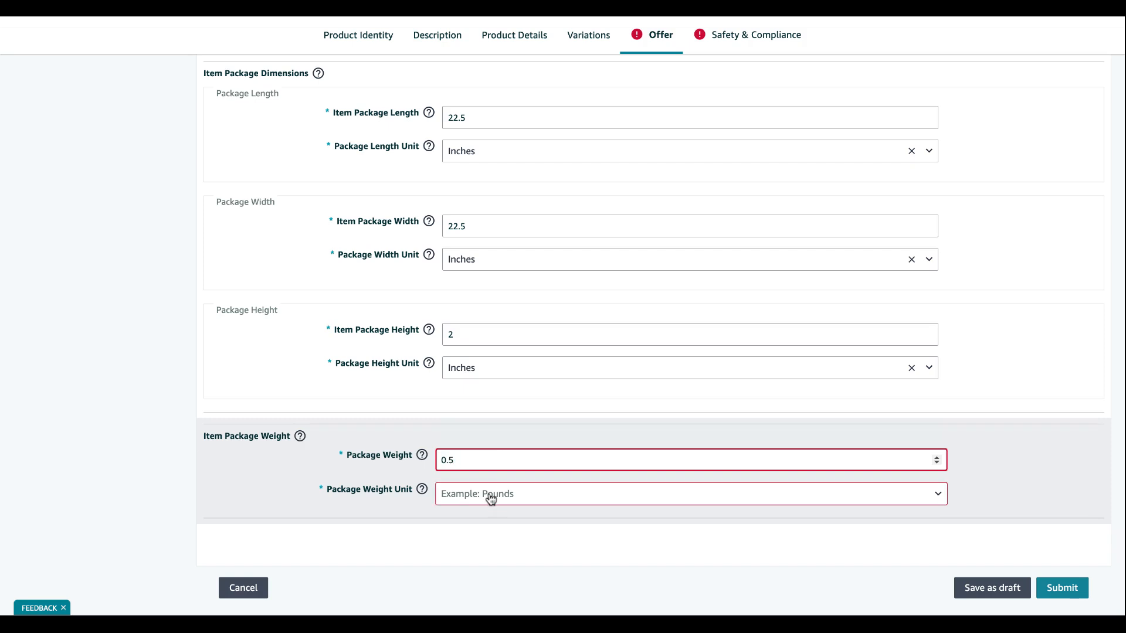
{"action": "left_click", "coordinate": [491, 499]}
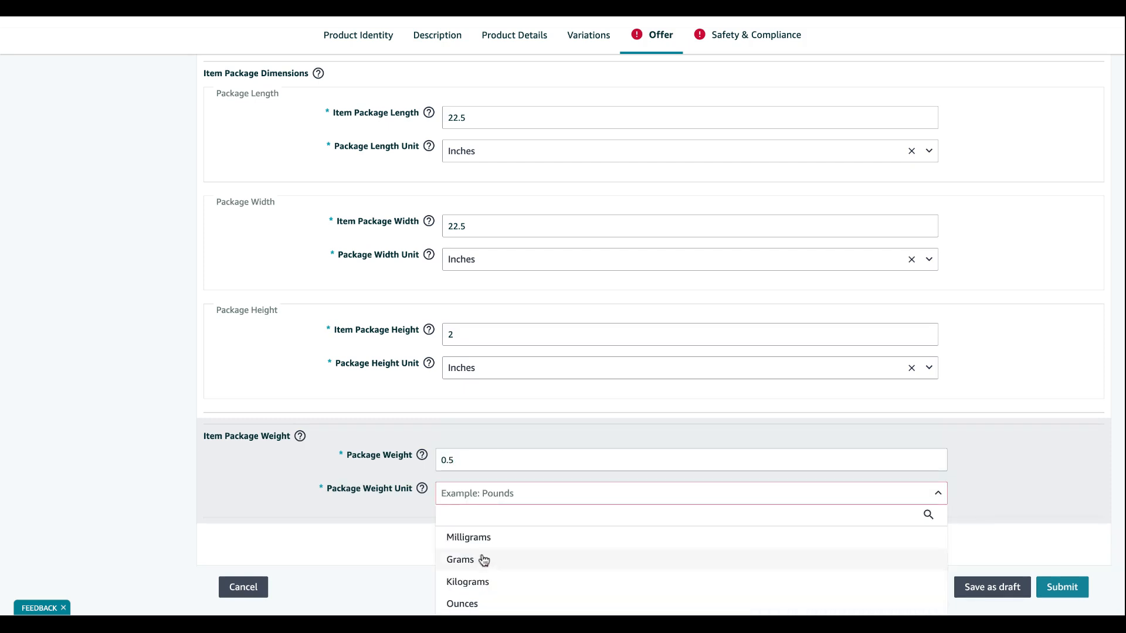
{"action": "scroll", "coordinate": [487, 551], "scroll_direction": "down", "scroll_amount": 3}
{"action": "left_click", "coordinate": [539, 458]}
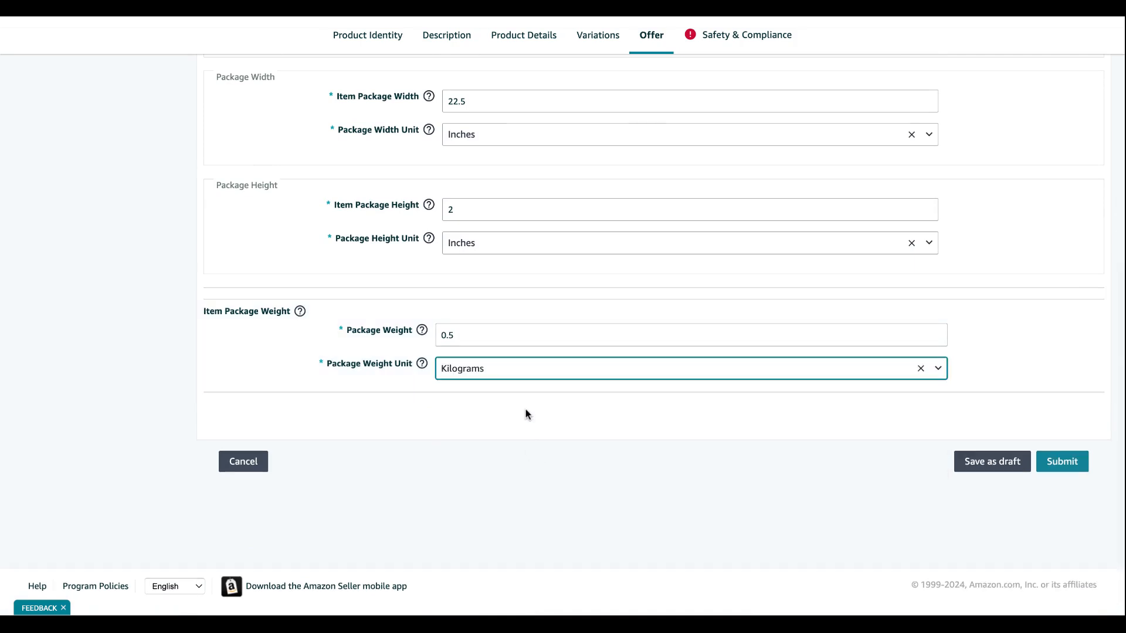
{"action": "left_click", "coordinate": [532, 372]}
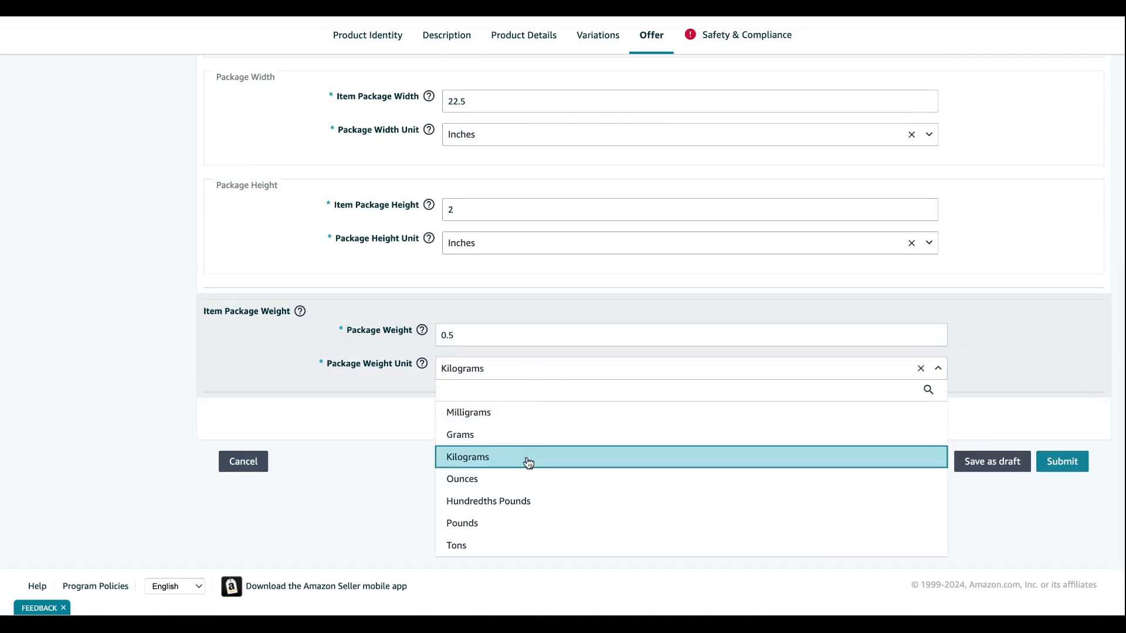
{"action": "left_click", "coordinate": [385, 460]}
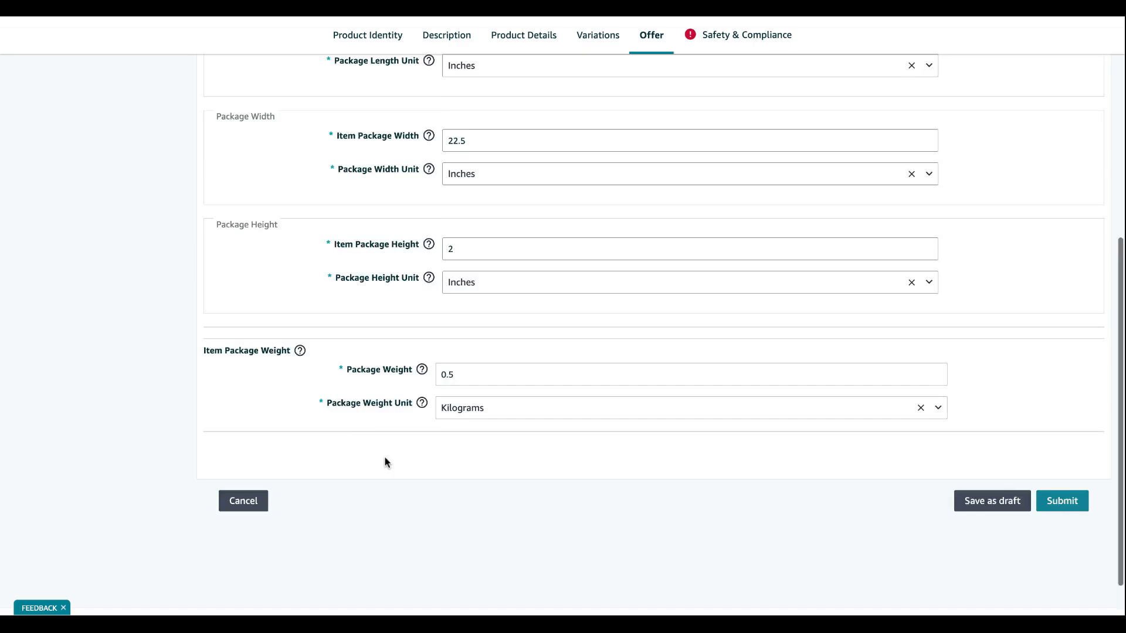
Step: In the safety and compliance details, set the country/region of origin to China
{"action": "scroll", "coordinate": [388, 461], "scroll_direction": "up", "scroll_amount": 5}
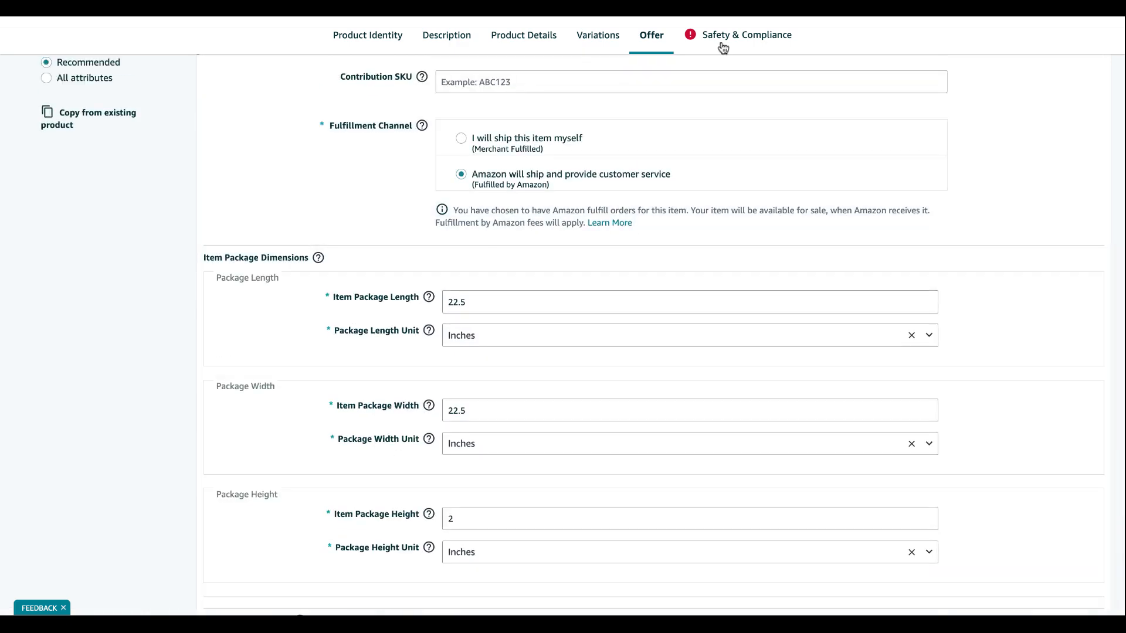
{"action": "left_click", "coordinate": [723, 46]}
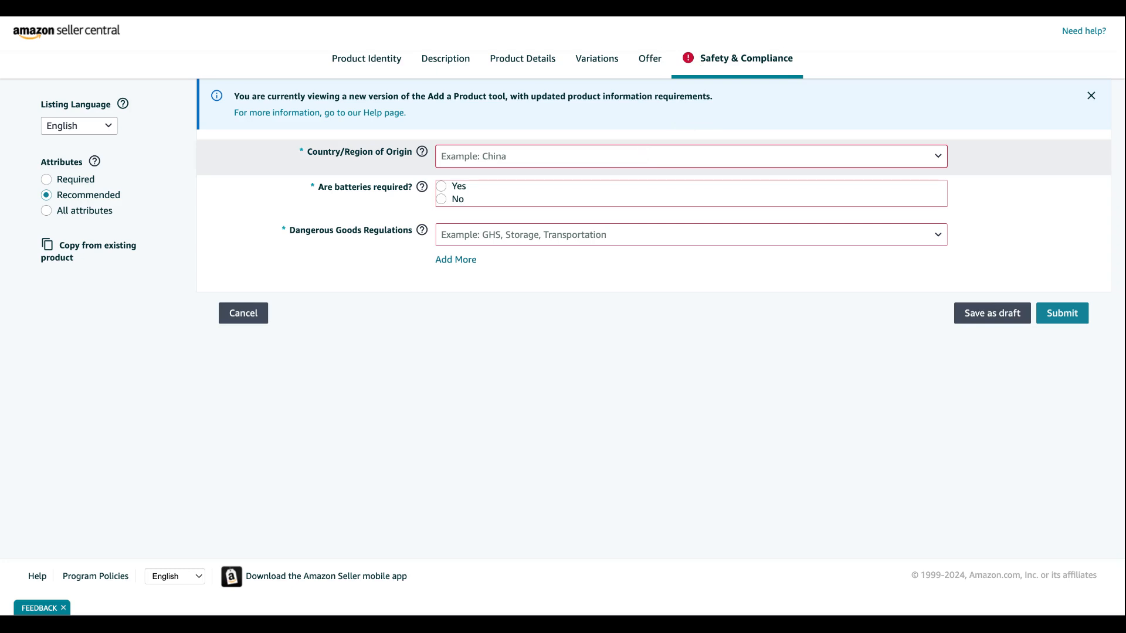
{"action": "left_click", "coordinate": [691, 157]}
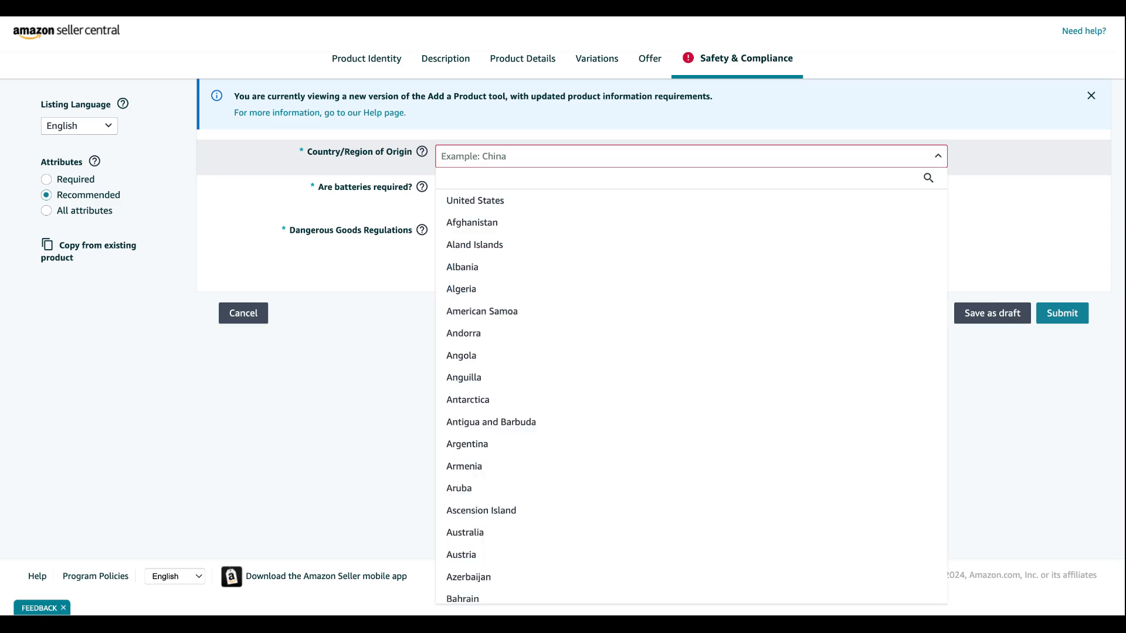
{"action": "type", "text": "China"}
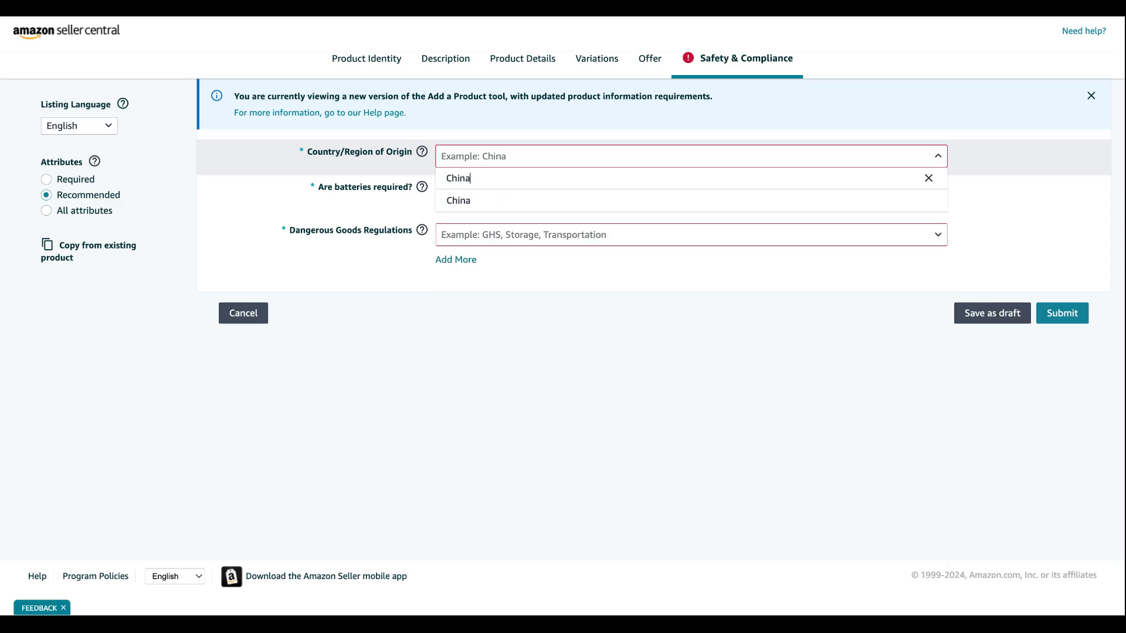
{"action": "left_click", "coordinate": [561, 202]}
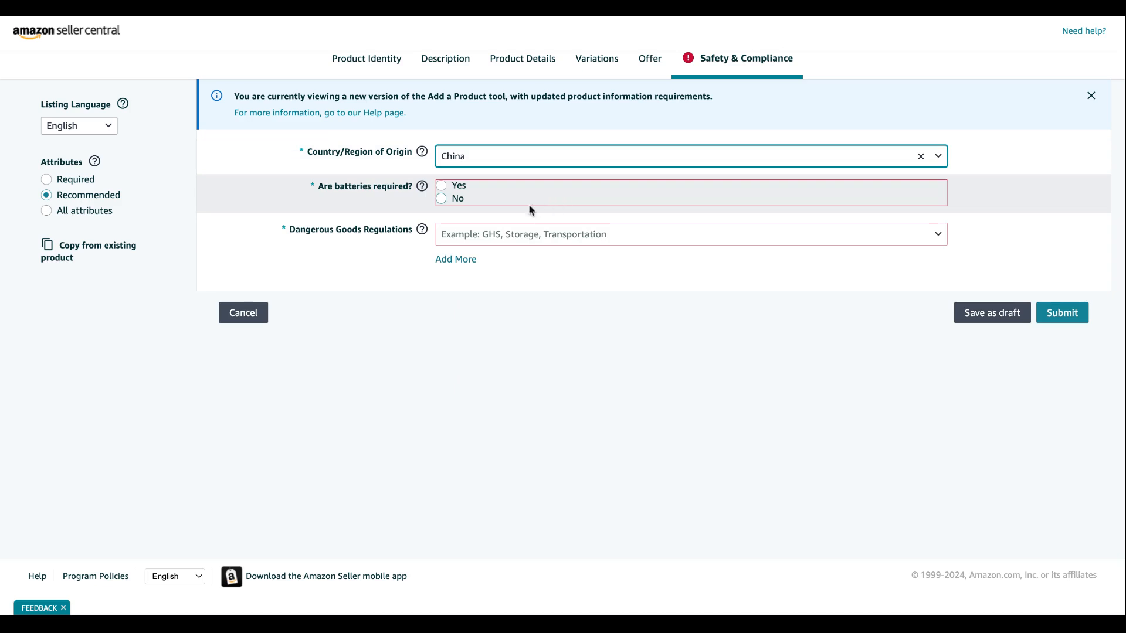
Step: Answer No to whether batteries are required and set Dangerous Goods Regulations to Not Applicable
{"action": "left_click", "coordinate": [440, 199]}
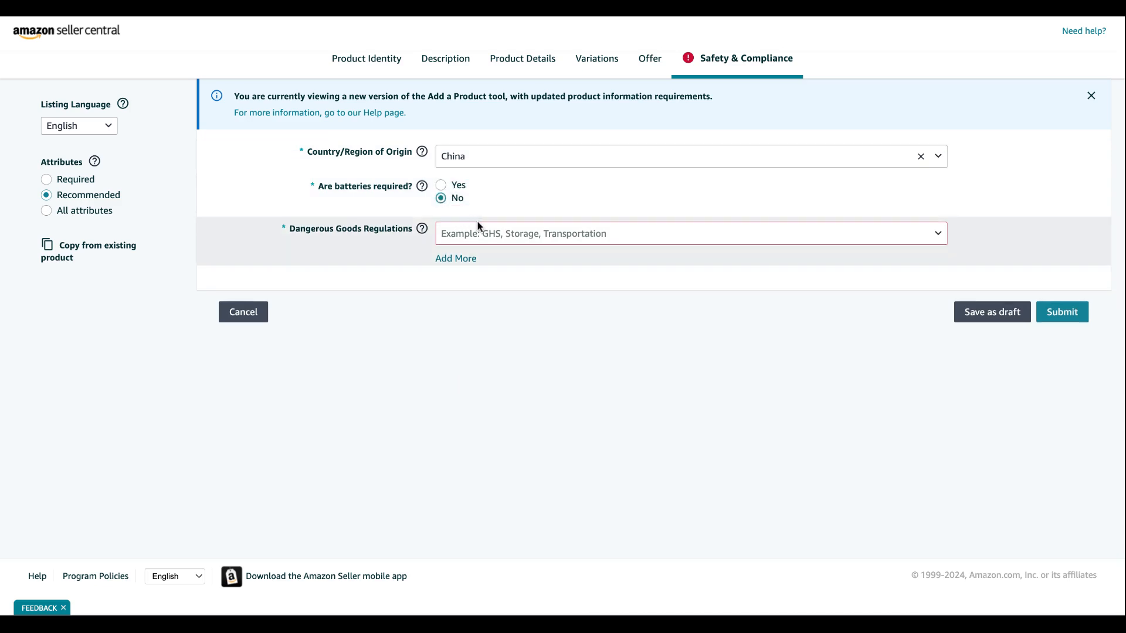
{"action": "left_click", "coordinate": [492, 234]}
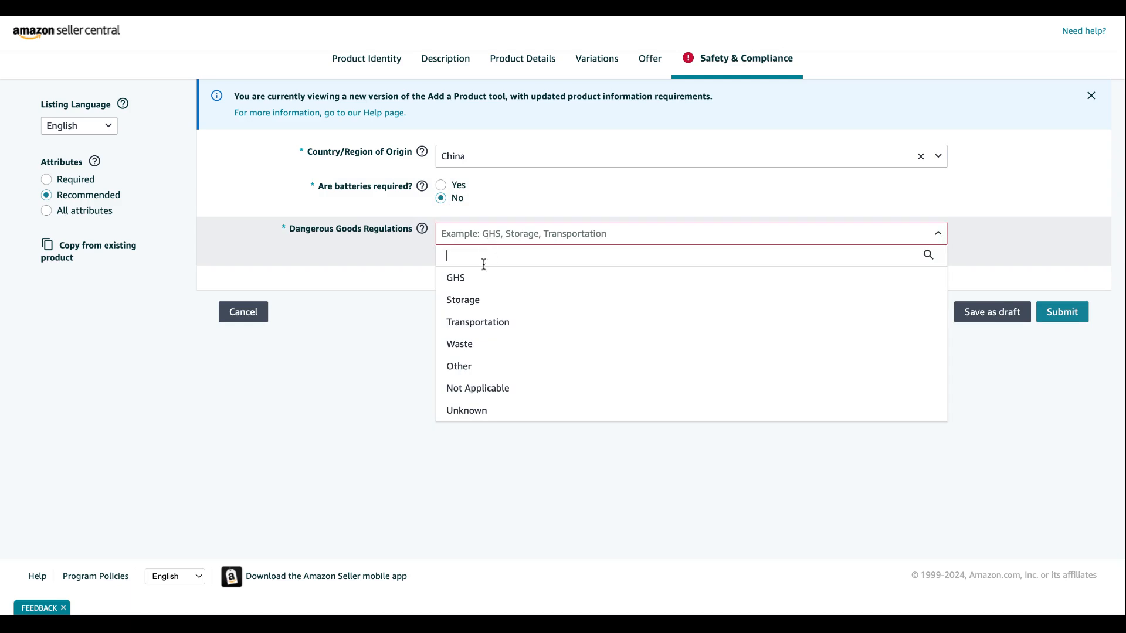
{"action": "left_click", "coordinate": [482, 390]}
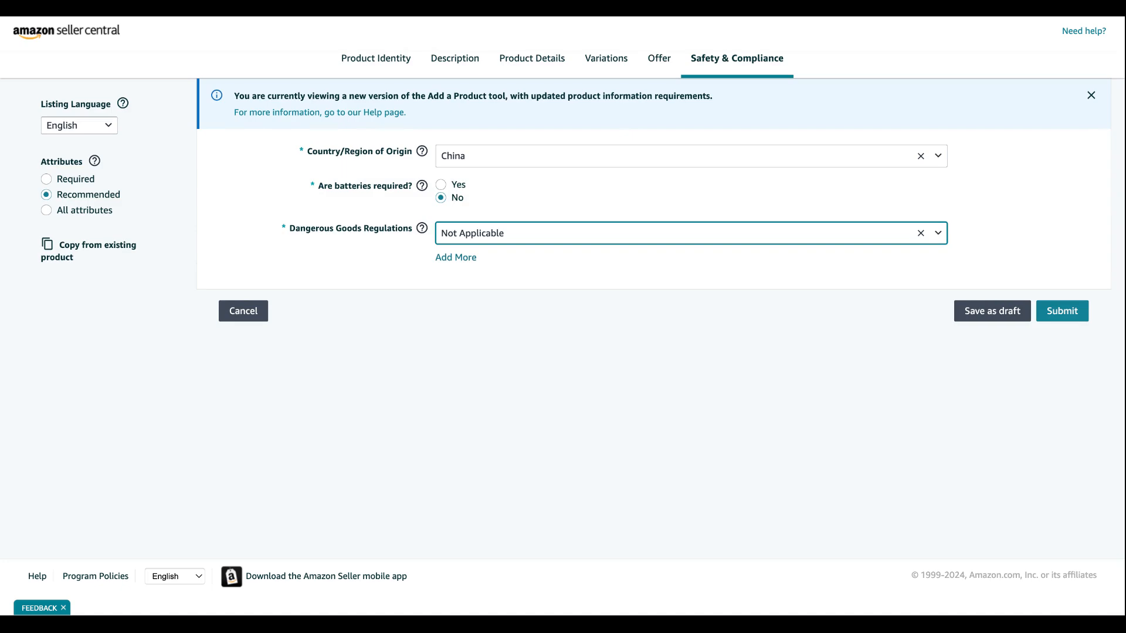
Step: Review the sections of the listing form and submit the completed listing
{"action": "left_click", "coordinate": [377, 75]}
{"action": "left_click", "coordinate": [437, 72]}
{"action": "left_click", "coordinate": [504, 65]}
{"action": "left_click", "coordinate": [630, 66]}
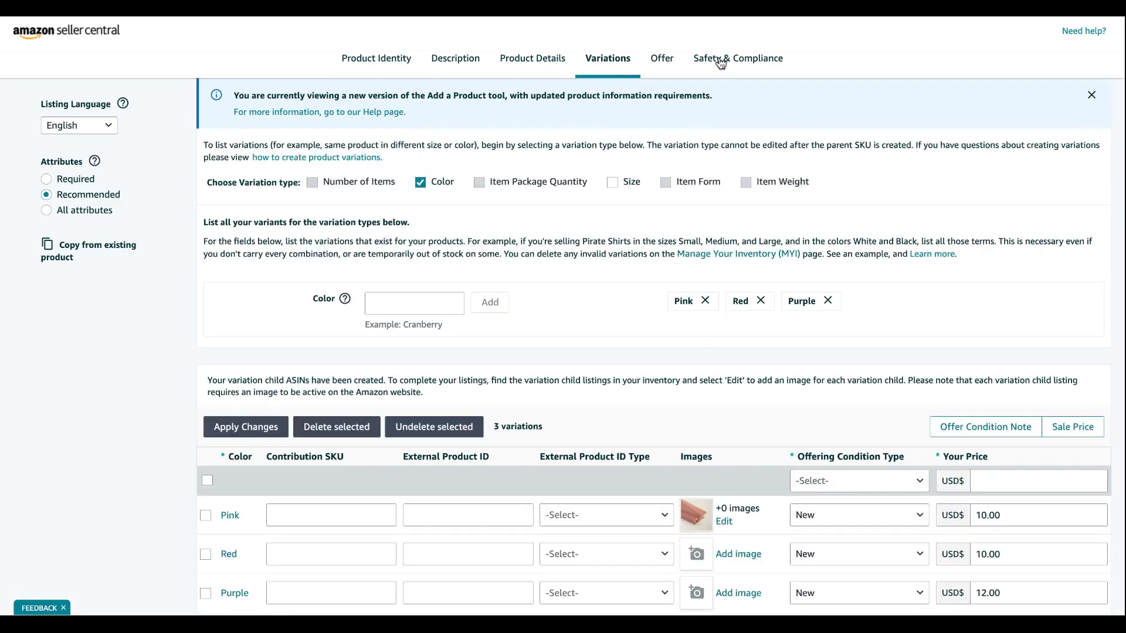
{"action": "left_click", "coordinate": [712, 59]}
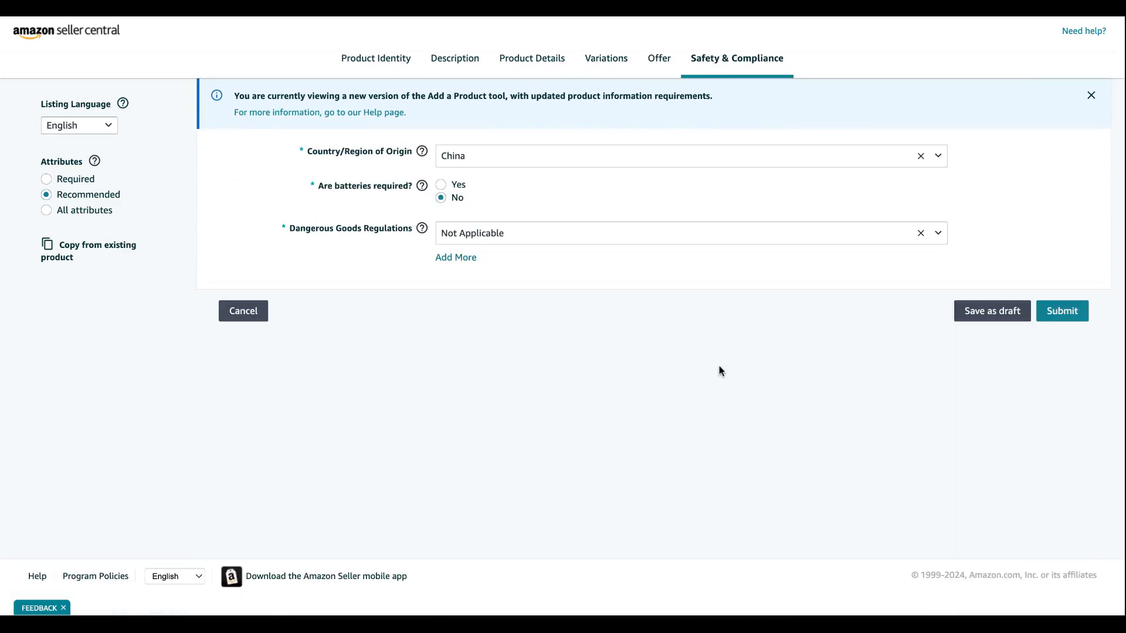
{"action": "left_click", "coordinate": [1047, 316]}
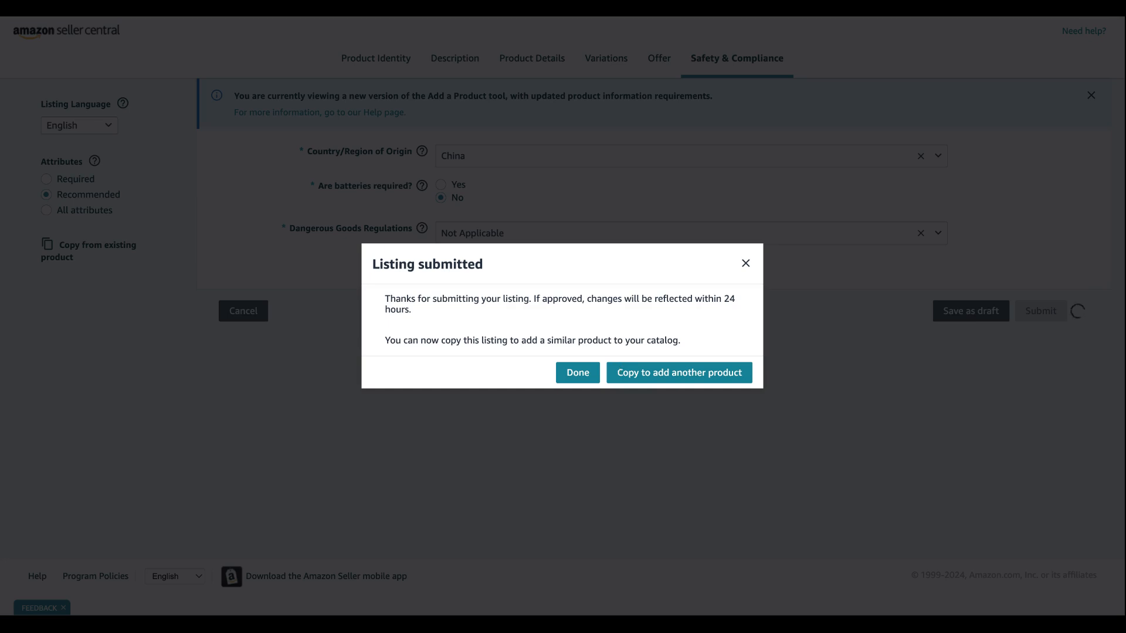
{"action": "left_click", "coordinate": [588, 381]}
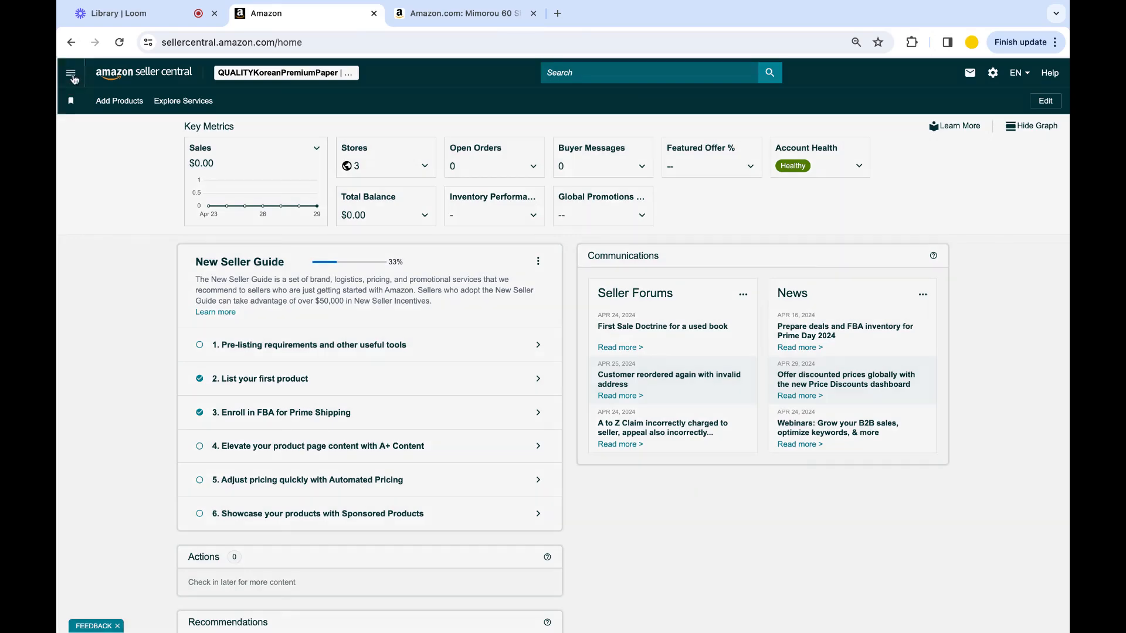
Step: Open the page for managing all inventory and dismiss the preferences tip
{"action": "left_click", "coordinate": [71, 73]}
{"action": "mouse_move", "coordinate": [95, 132]}
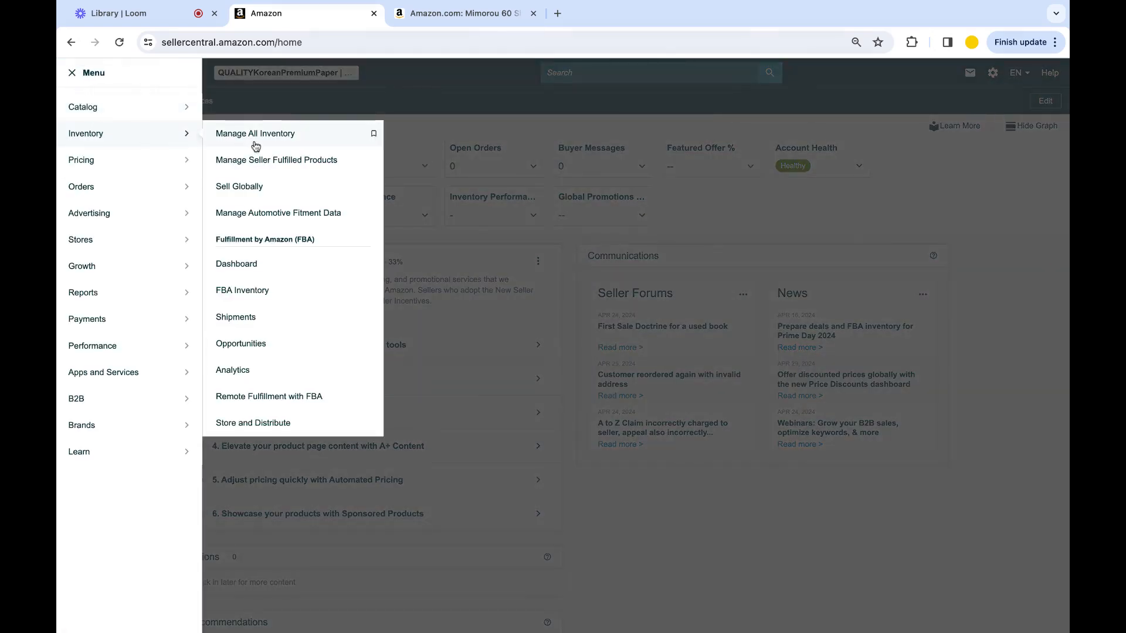
{"action": "left_click", "coordinate": [255, 135]}
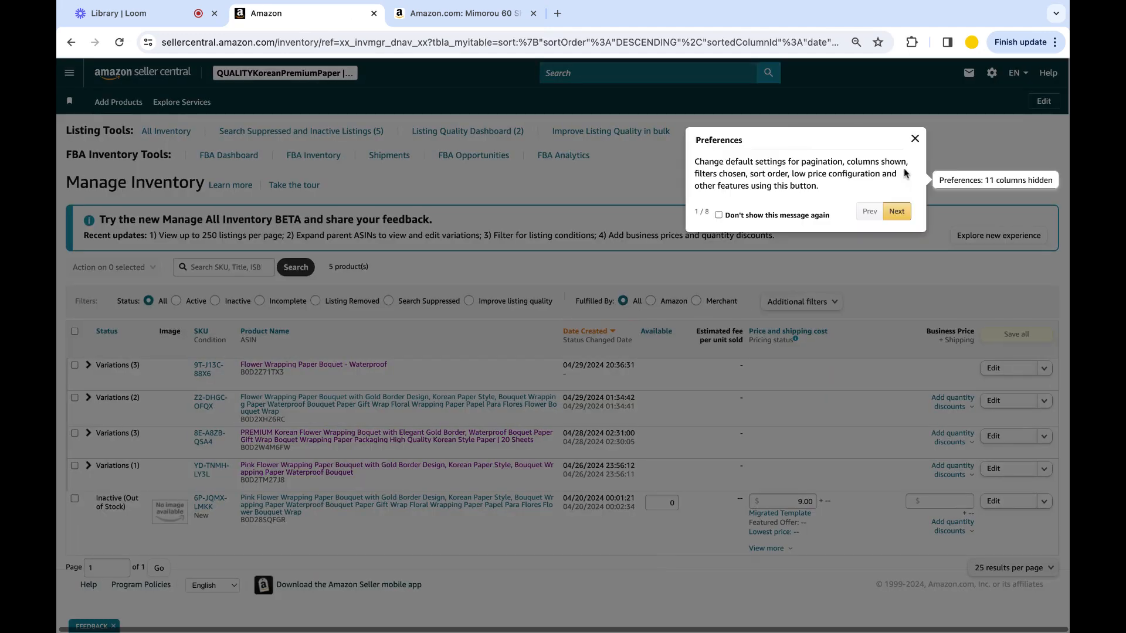
{"action": "left_click", "coordinate": [914, 140]}
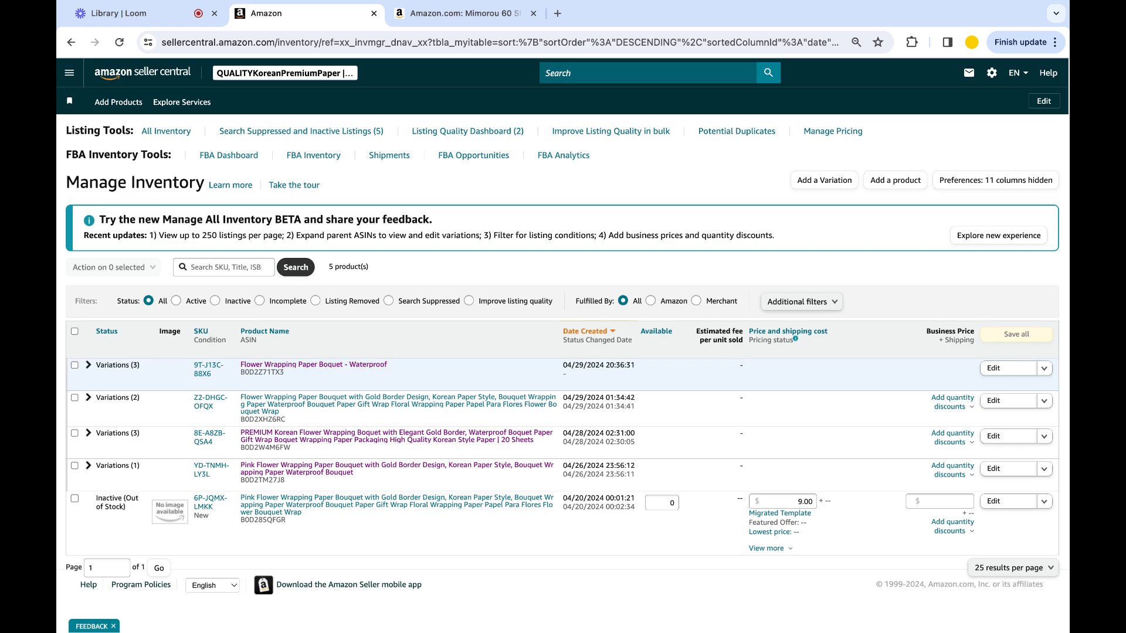
Step: Expand the variations of "Flower Wrapping Paper Boquet - Waterproof" and open its Amazon product page
{"action": "left_click", "coordinate": [88, 365]}
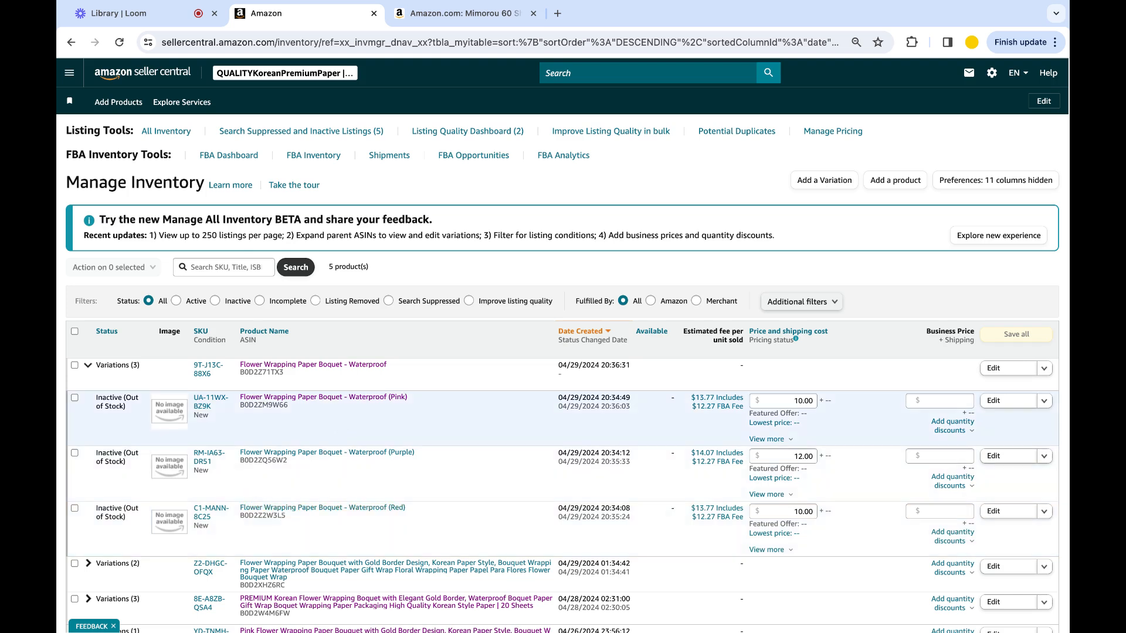
{"action": "left_click", "coordinate": [290, 366]}
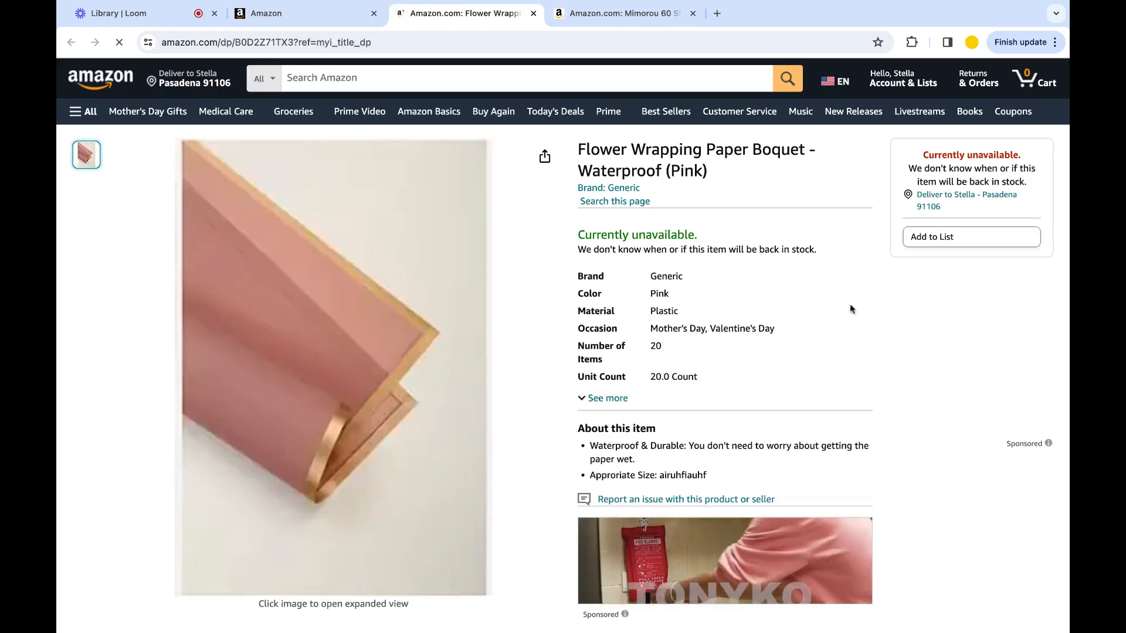
Step: Compare the new listing's product page with the Mimorou wrapping paper page, viewing its red, White and Fresh colour variations
{"action": "triple_click", "coordinate": [583, 230]}
{"action": "key", "text": "ctrl+a"}
{"action": "left_click", "coordinate": [692, 357]}
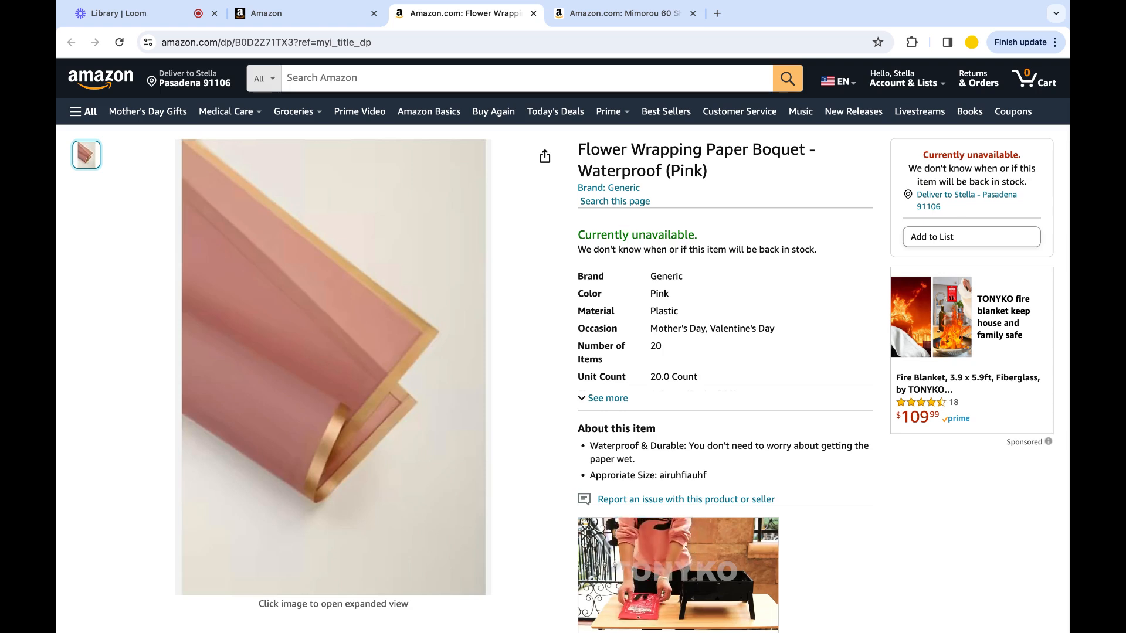
{"action": "left_click", "coordinate": [656, 20]}
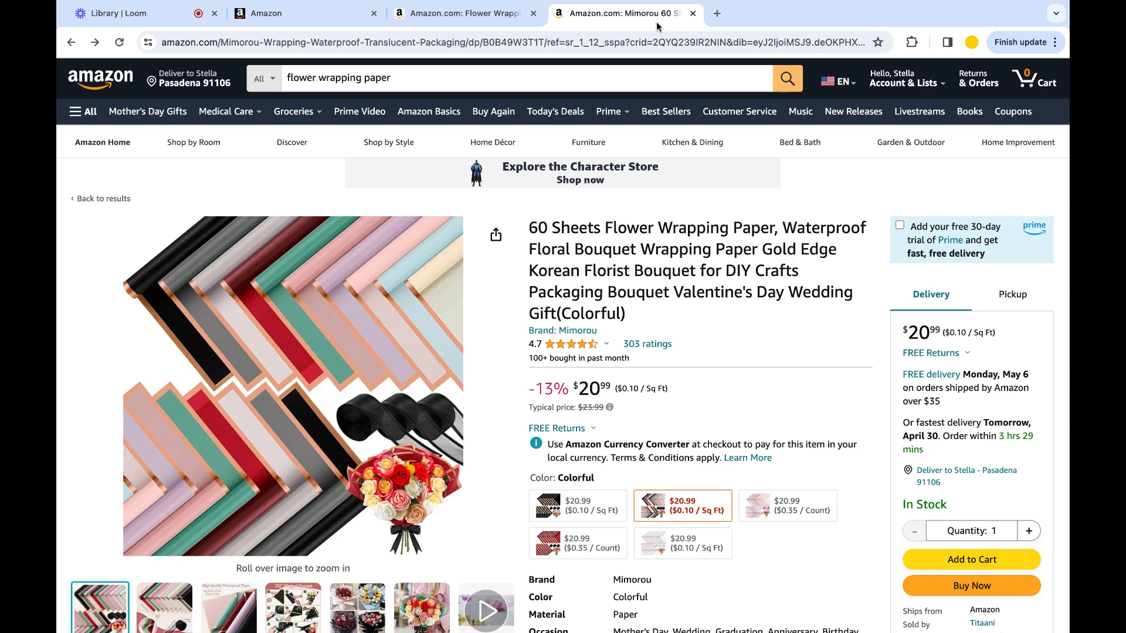
{"action": "scroll", "coordinate": [653, 405], "scroll_direction": "down", "scroll_amount": 2}
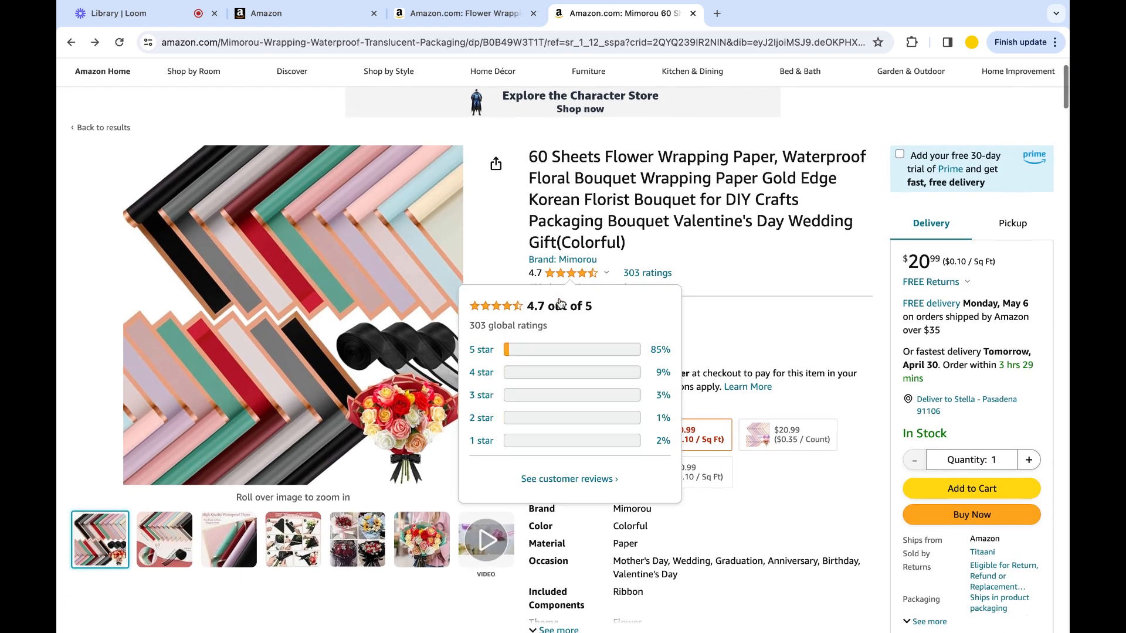
{"action": "scroll", "coordinate": [737, 390], "scroll_direction": "down", "scroll_amount": 1}
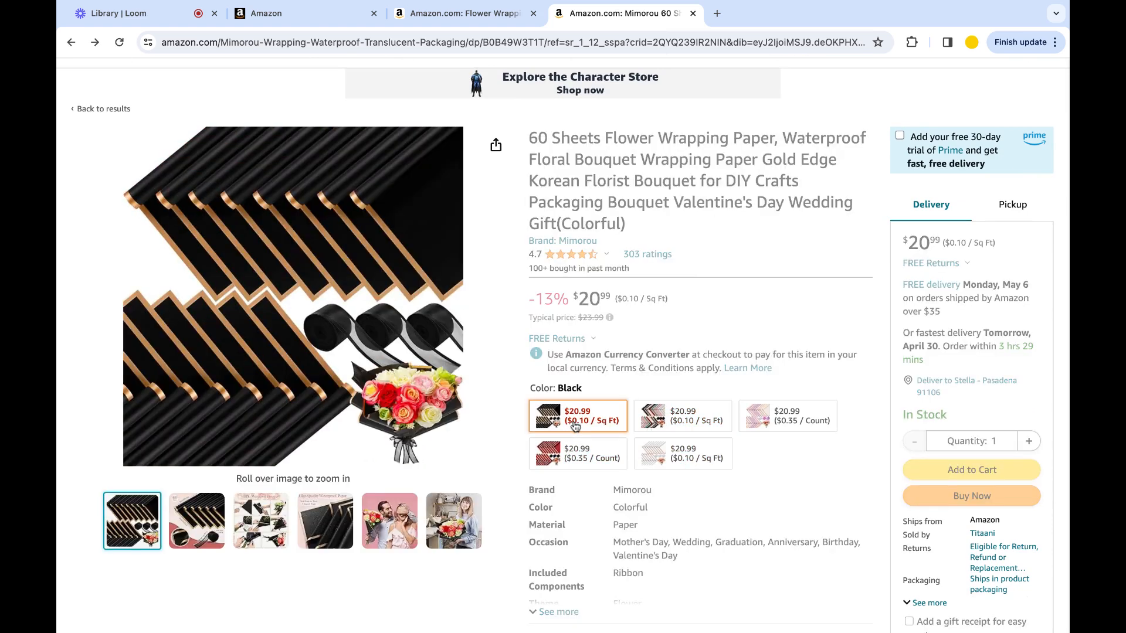
{"action": "left_click", "coordinate": [590, 455]}
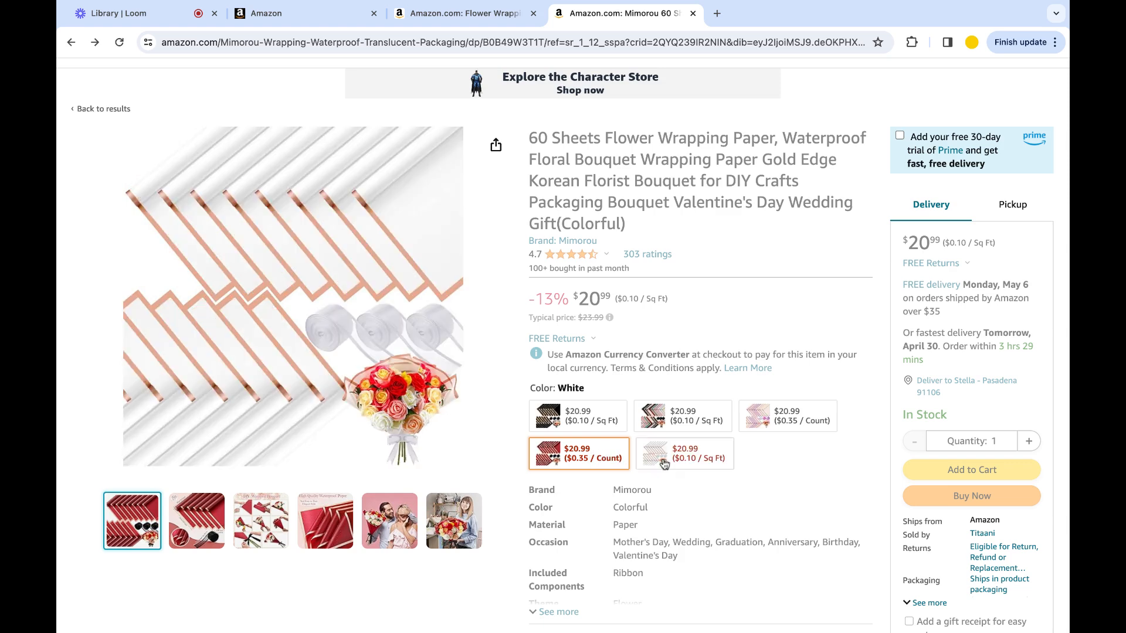
{"action": "left_click", "coordinate": [674, 465]}
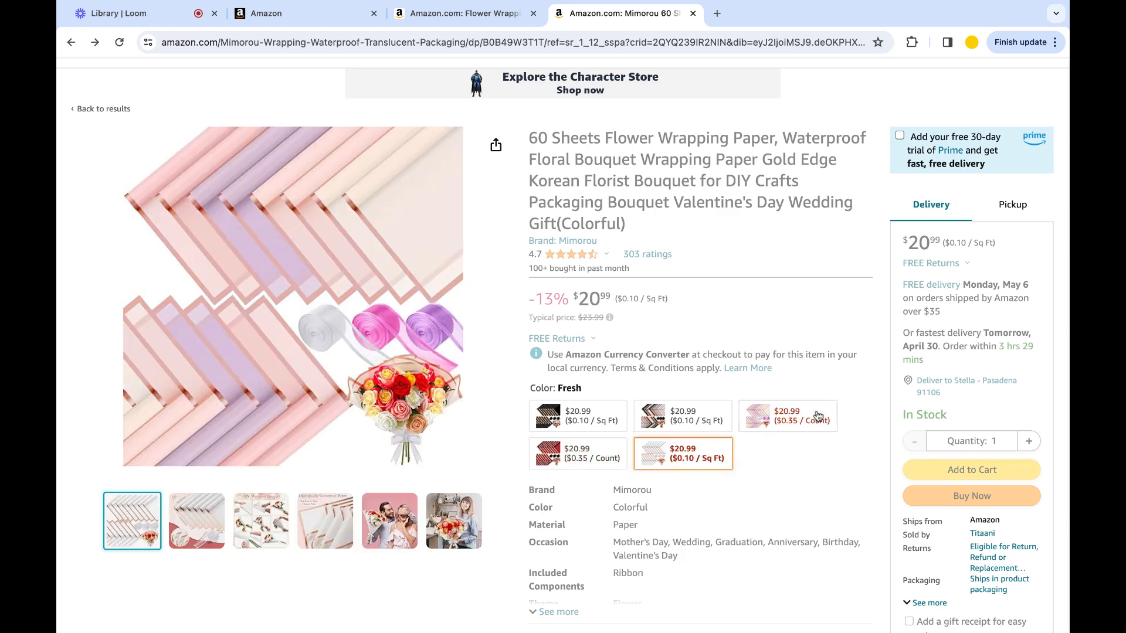
{"action": "left_click", "coordinate": [809, 394]}
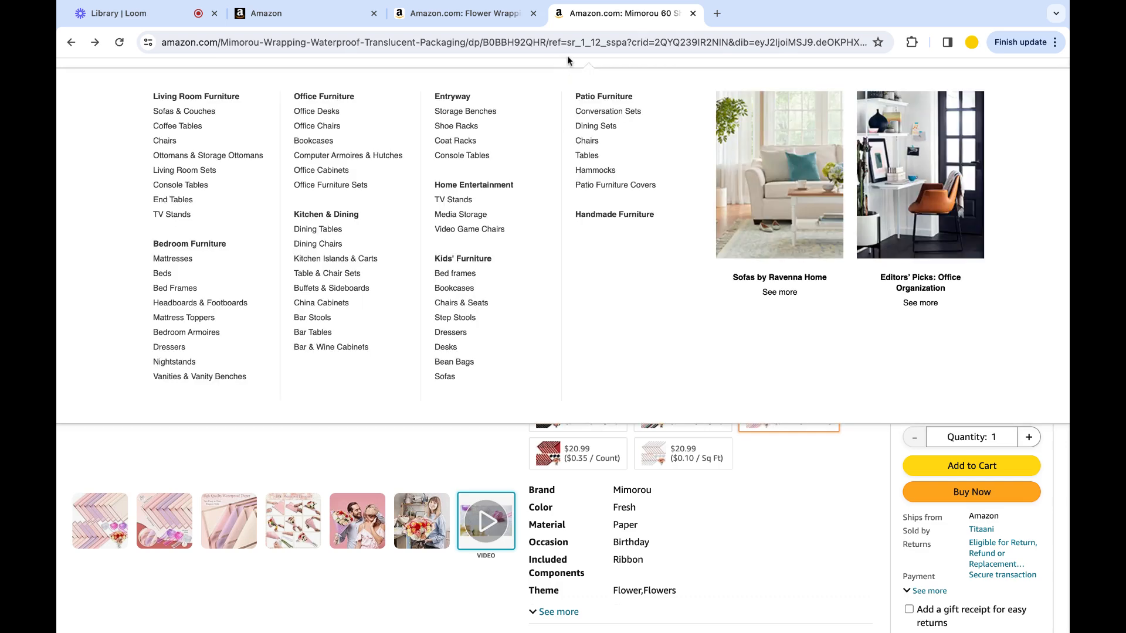
Step: Check the Pink product page against the listing's variation rows in the inventory
{"action": "left_click", "coordinate": [463, 13]}
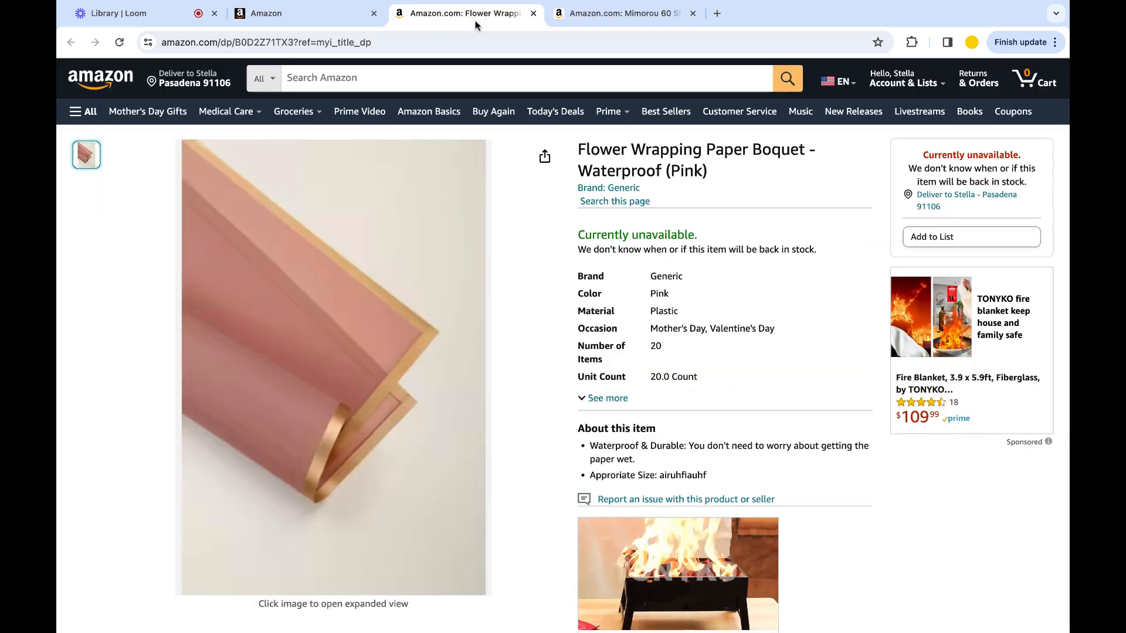
{"action": "left_click", "coordinate": [297, 22]}
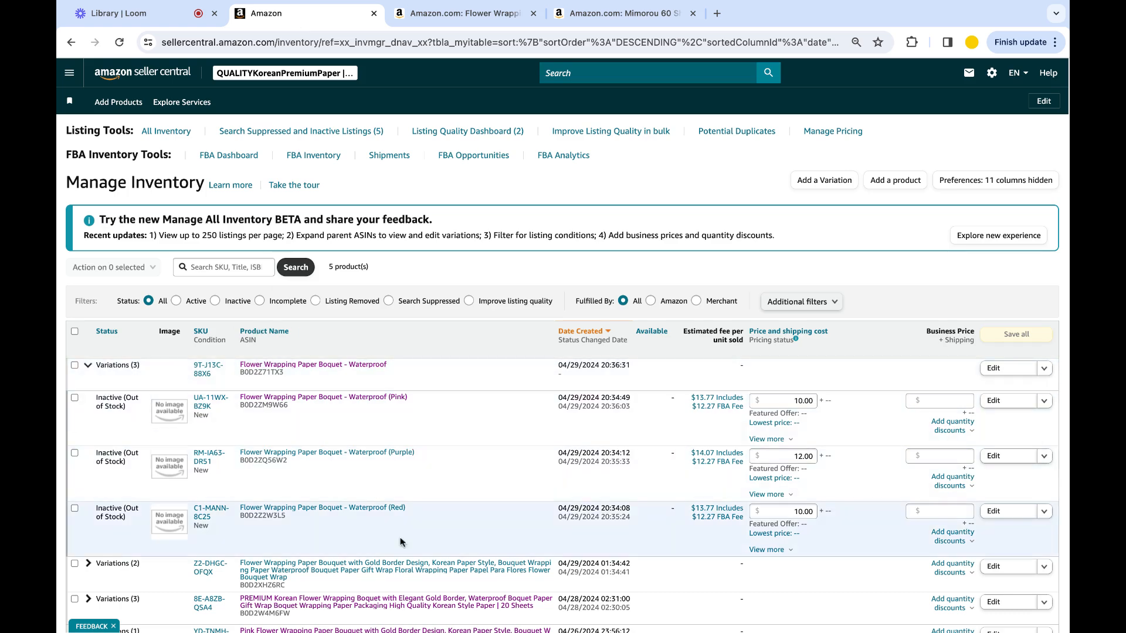
{"action": "left_click", "coordinate": [469, 18]}
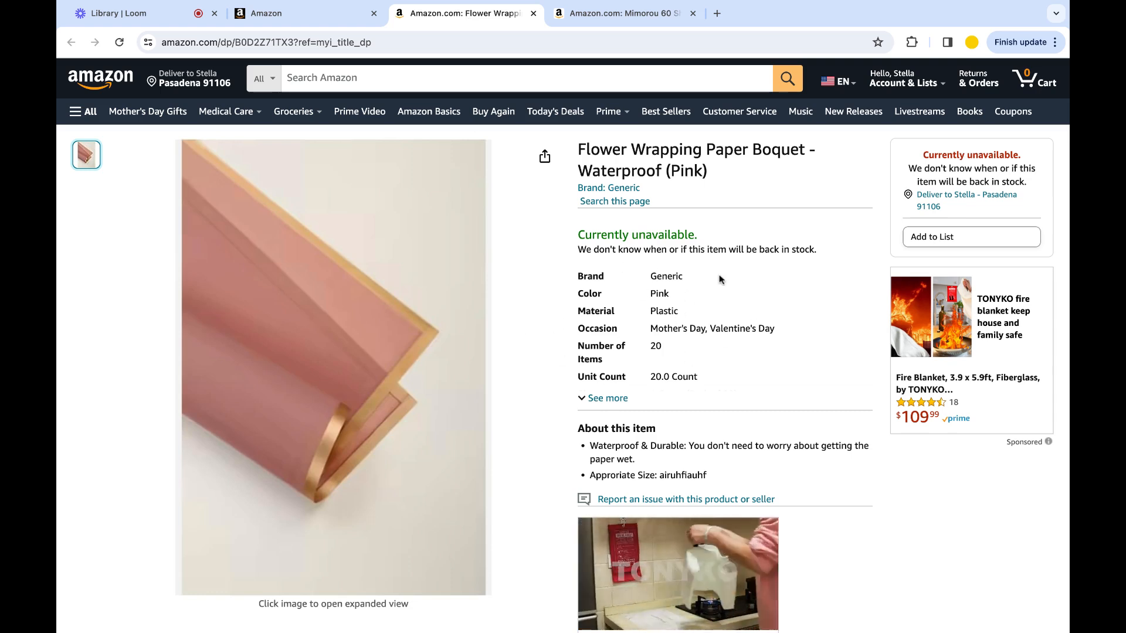
Step: Change the Pink variation of "Flower Wrapping Paper Boquet - Waterproof" to Fulfilled by Merchant in the inventory
{"action": "left_click", "coordinate": [313, 18]}
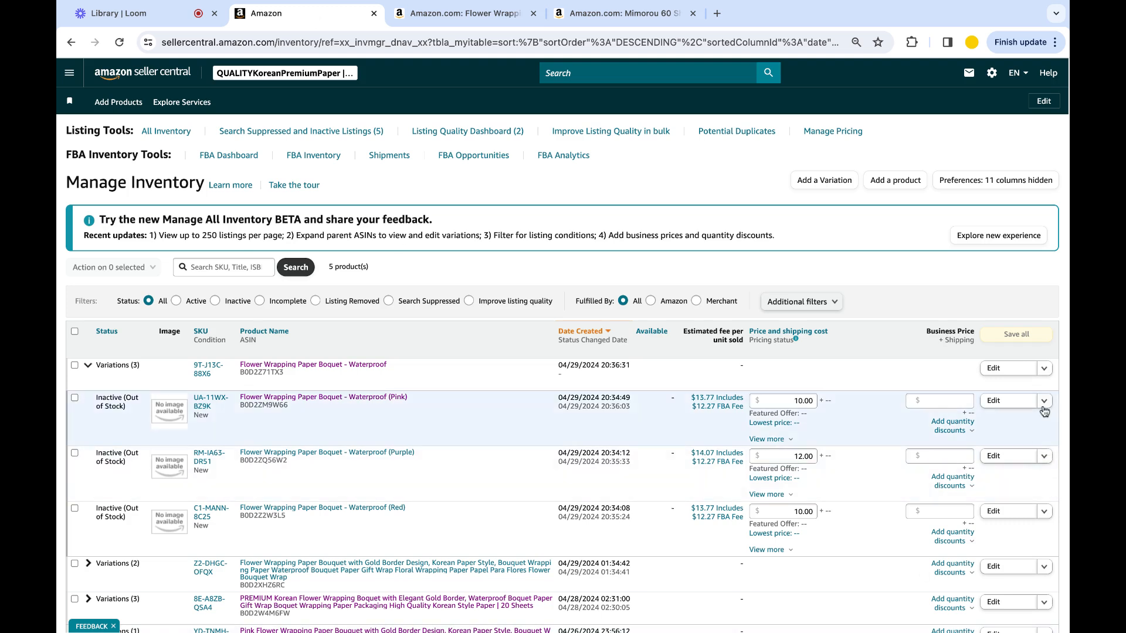
{"action": "left_click", "coordinate": [1044, 403]}
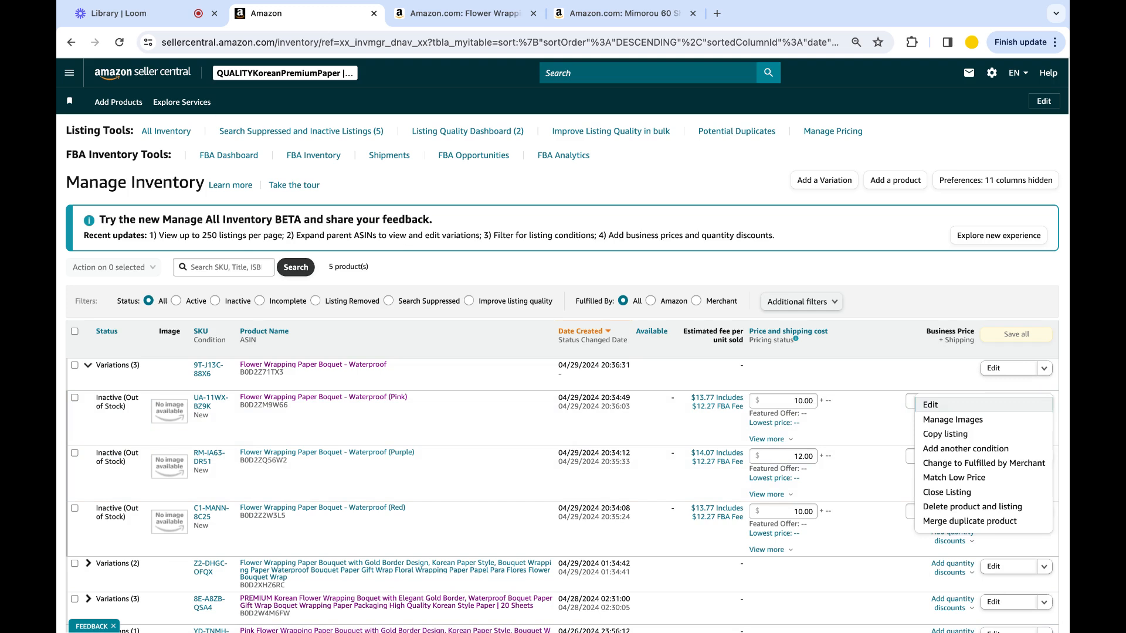
{"action": "left_click", "coordinate": [1022, 463]}
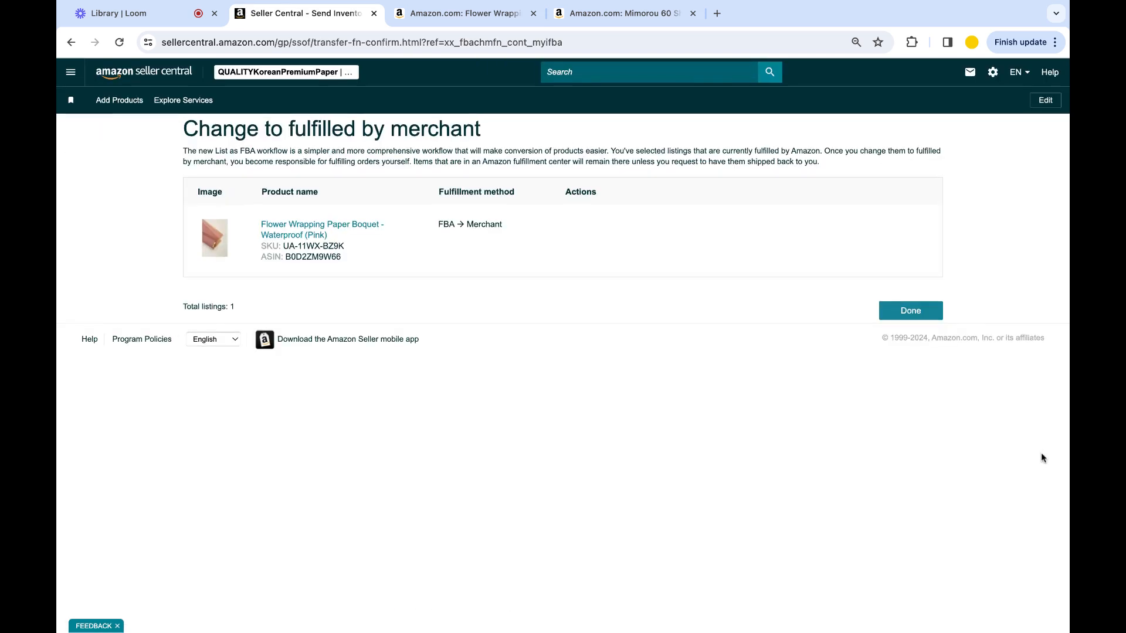
{"action": "left_click", "coordinate": [903, 308]}
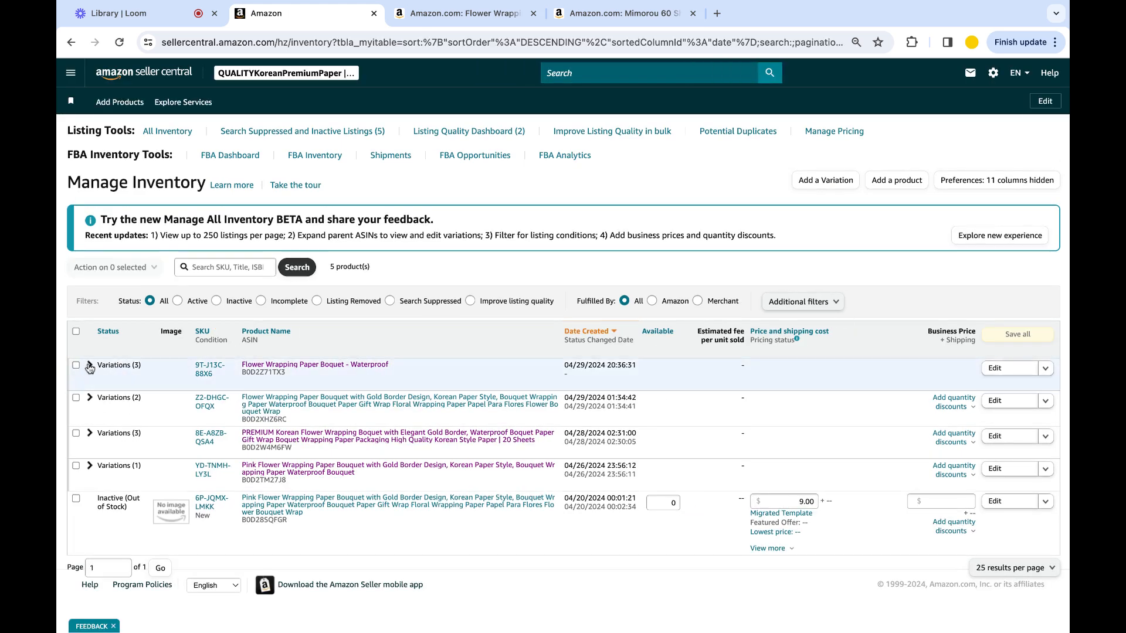
Step: Expand the listing's variations, change the Purple one to Fulfilled by Merchant, and dismiss the preferences tip
{"action": "left_click", "coordinate": [90, 365]}
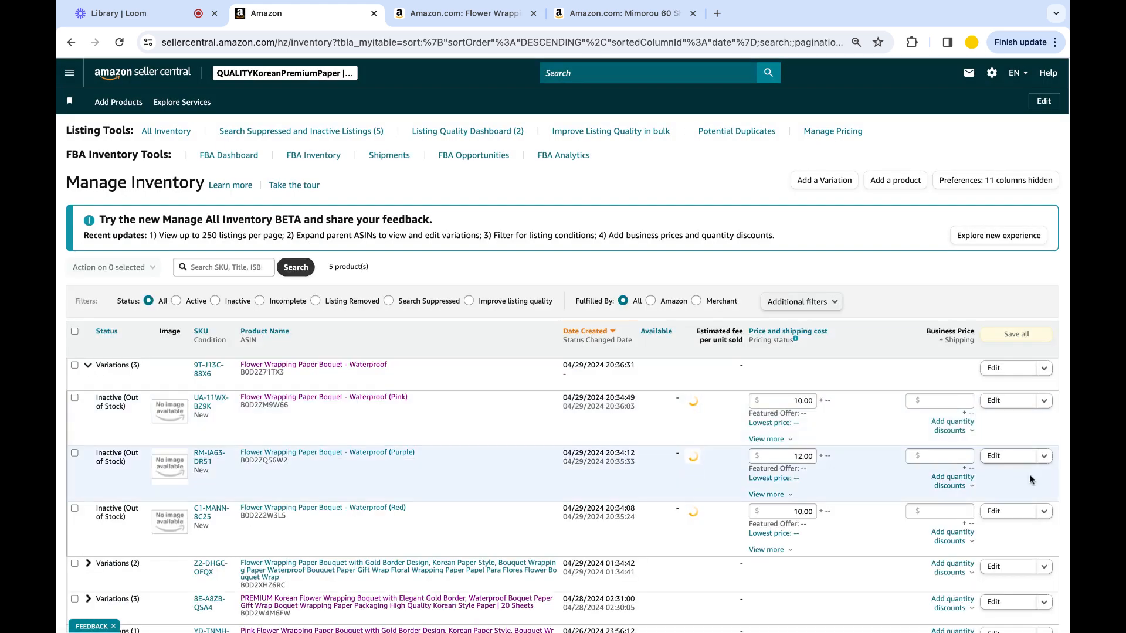
{"action": "left_click", "coordinate": [1044, 456]}
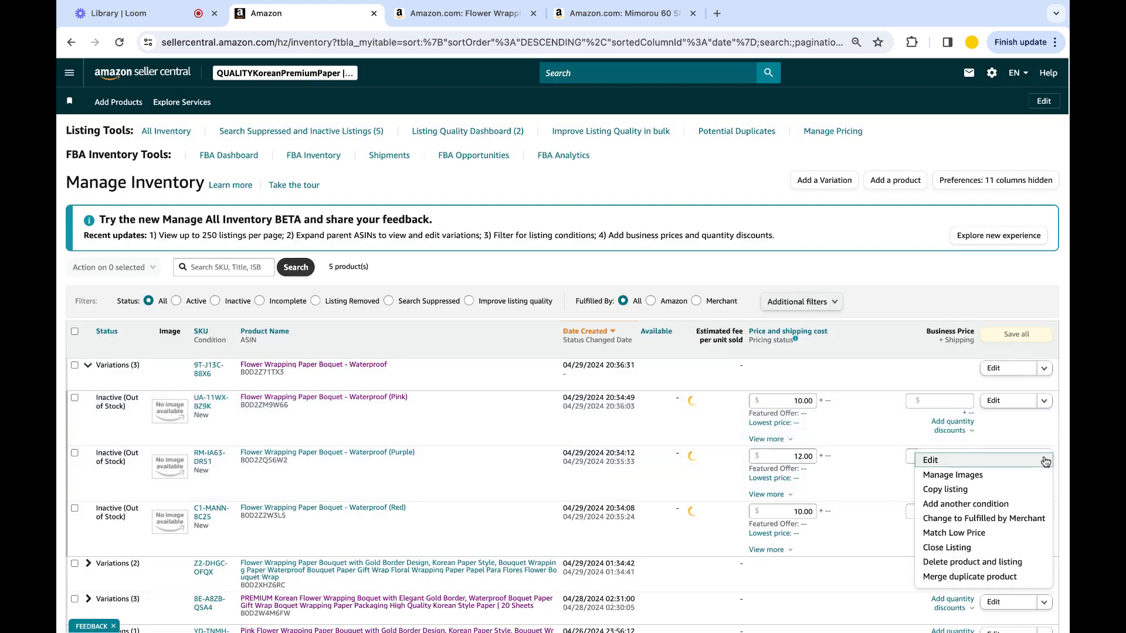
{"action": "left_click", "coordinate": [1020, 520]}
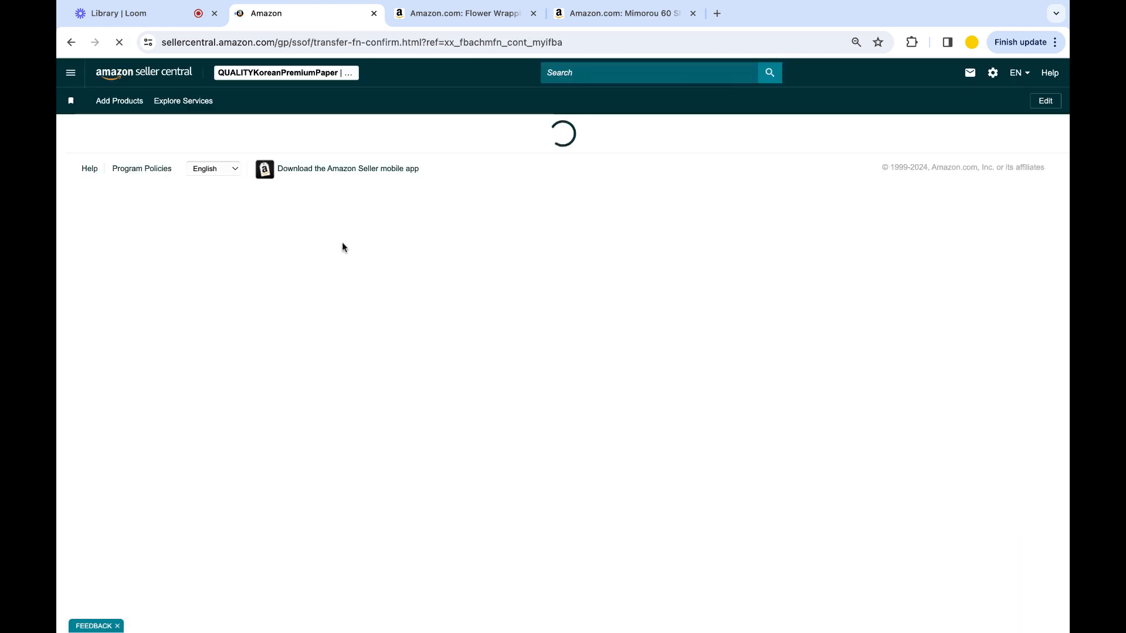
{"action": "left_click", "coordinate": [897, 314]}
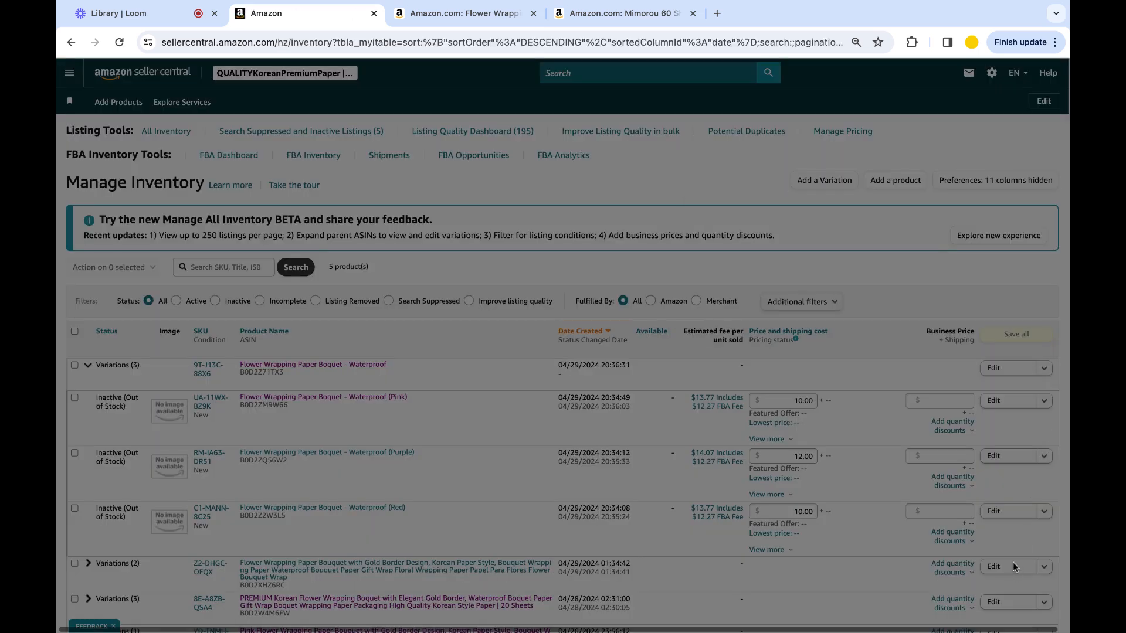
{"action": "left_click", "coordinate": [915, 138]}
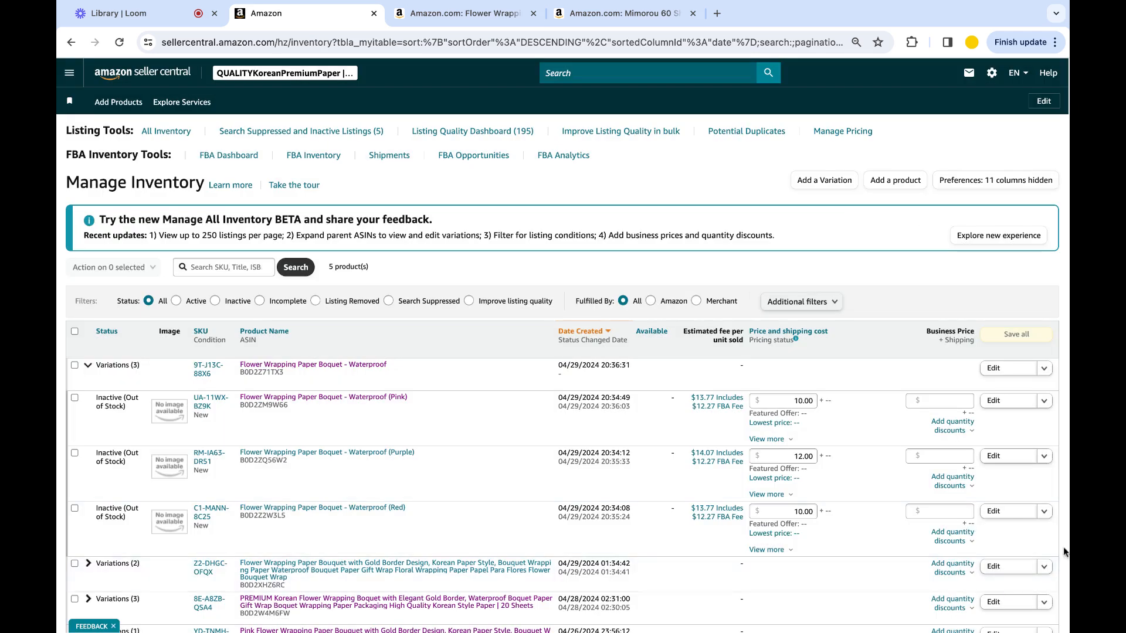
Step: Change the Red variation to Fulfilled by Merchant and dismiss the preferences tip
{"action": "left_click", "coordinate": [1044, 514]}
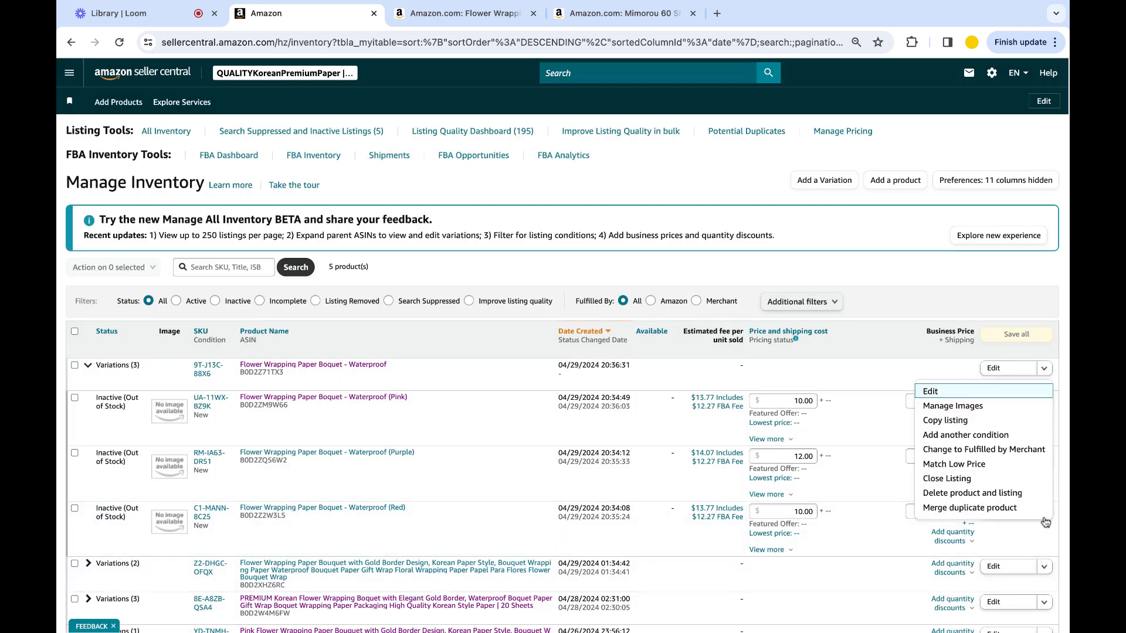
{"action": "left_click", "coordinate": [1008, 453]}
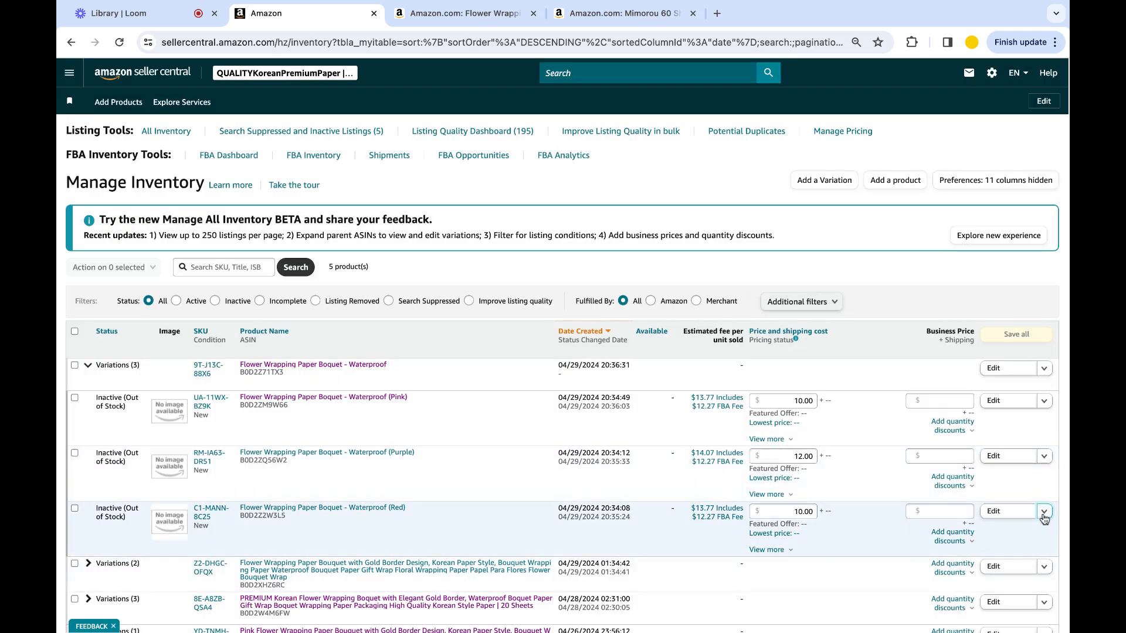
{"action": "left_click", "coordinate": [1045, 514]}
{"action": "left_click", "coordinate": [1029, 449]}
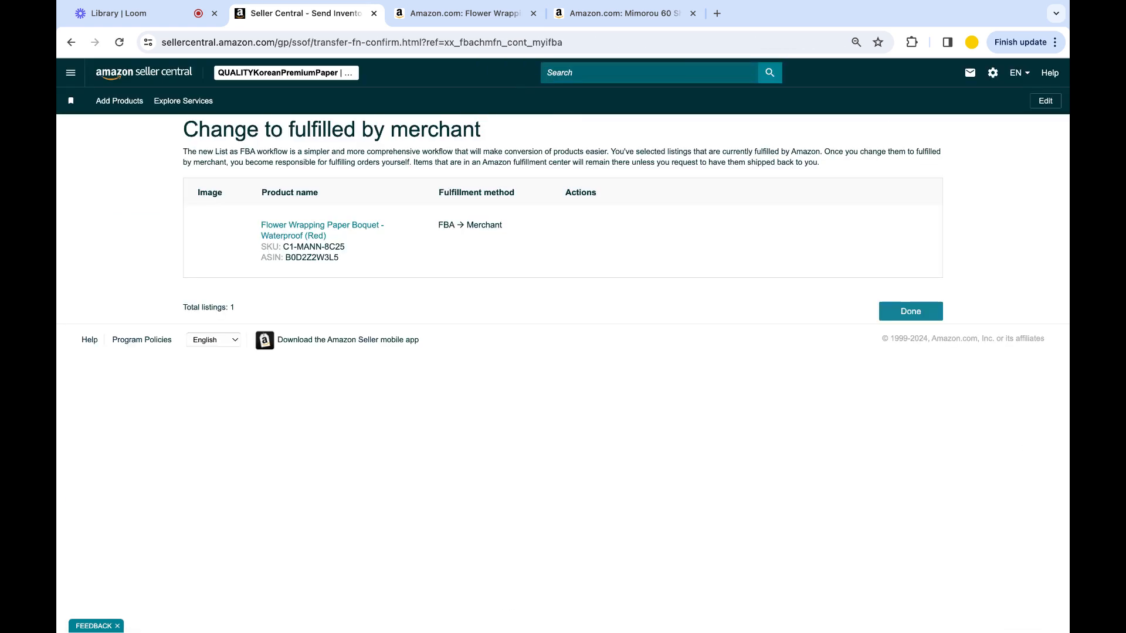
{"action": "left_click", "coordinate": [930, 305]}
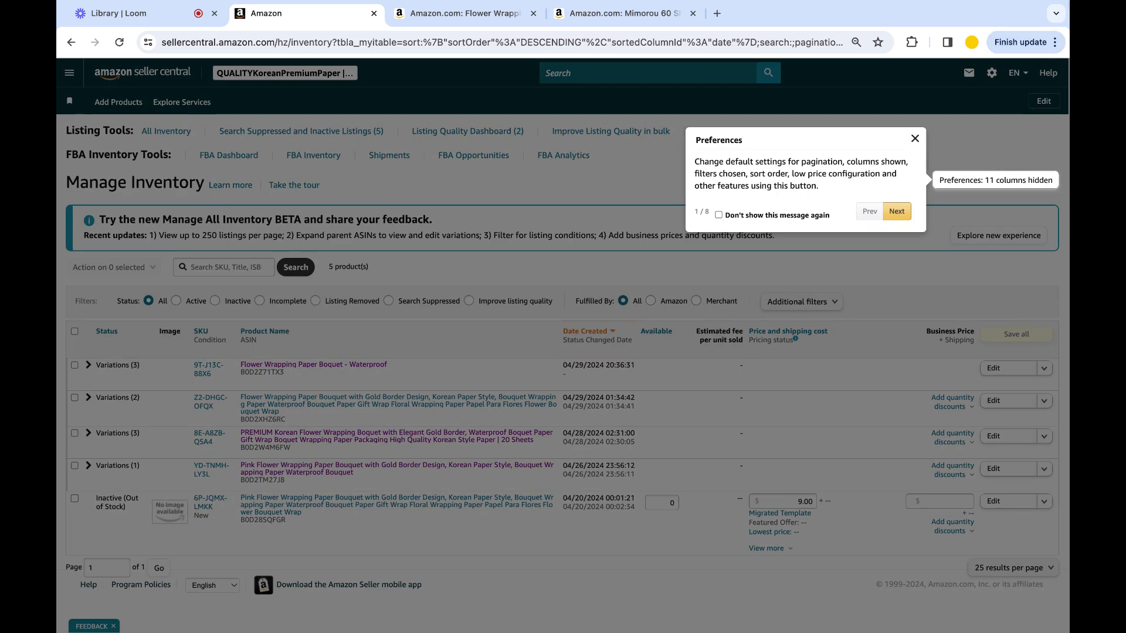
{"action": "left_click", "coordinate": [915, 138]}
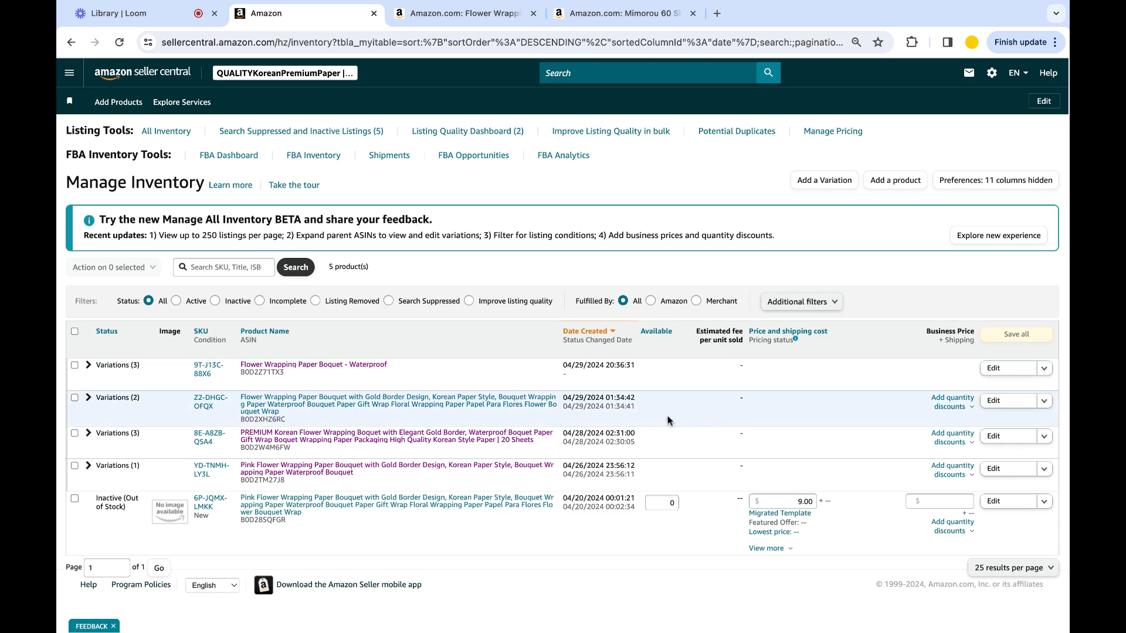
Step: Expand the variations of "Flower Wrapping Paper Boquet - Waterproof" and set the Pink variation's price to $30.00
{"action": "scroll", "coordinate": [557, 296], "scroll_direction": "up", "scroll_amount": 3}
{"action": "scroll", "coordinate": [584, 435], "scroll_direction": "down", "scroll_amount": 3}
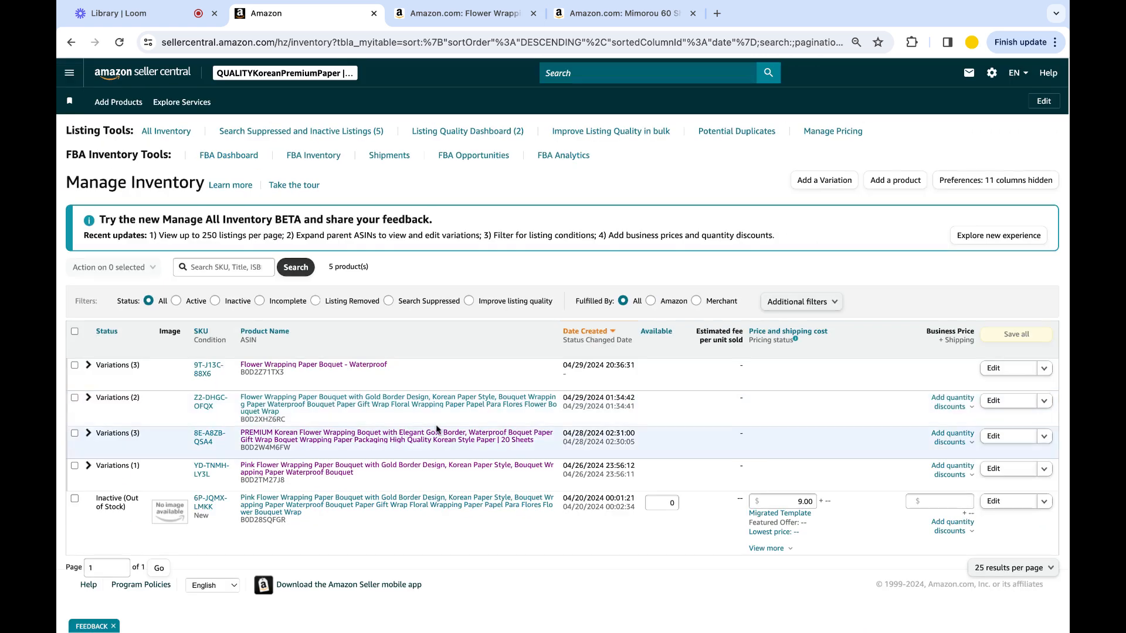
{"action": "left_click", "coordinate": [89, 366]}
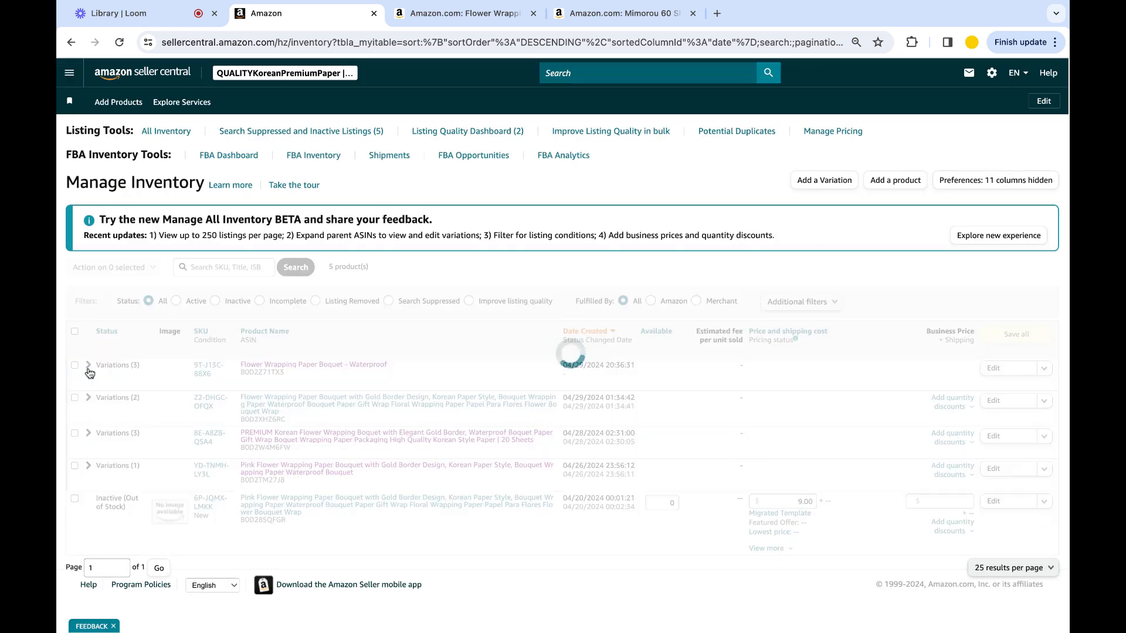
{"action": "left_click", "coordinate": [799, 406]}
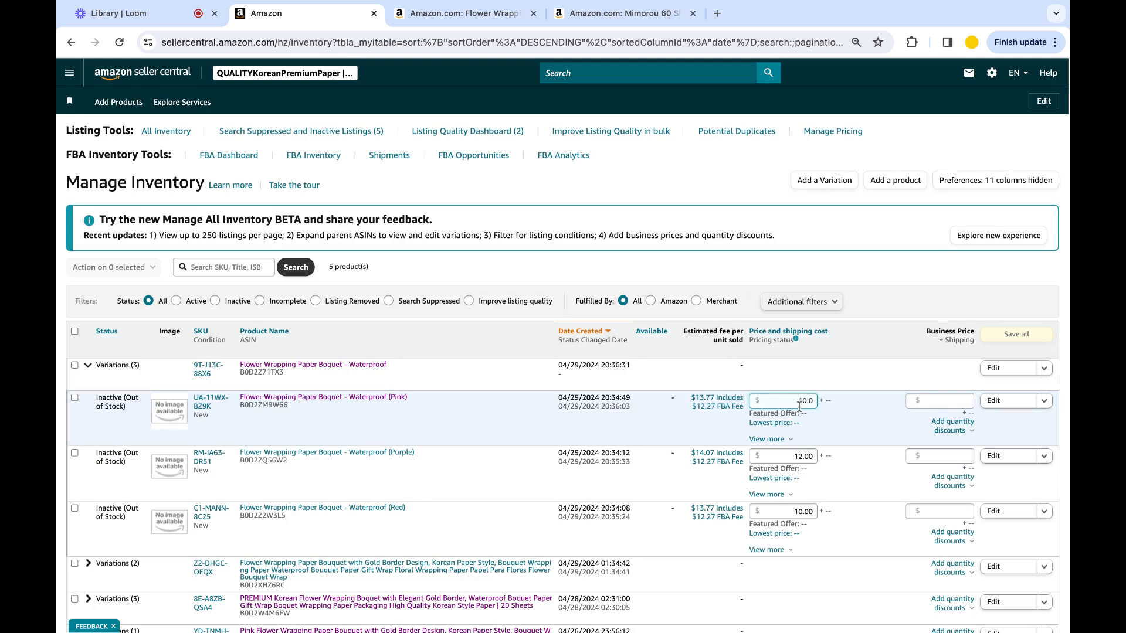
{"action": "key", "text": "BackSpace"}
{"action": "key", "text": "BackSpace"}
{"action": "key", "text": "BackSpace"}
{"action": "key", "text": "BackSpace"}
{"action": "key", "text": "BackSpace"}
{"action": "type", "text": "30"}
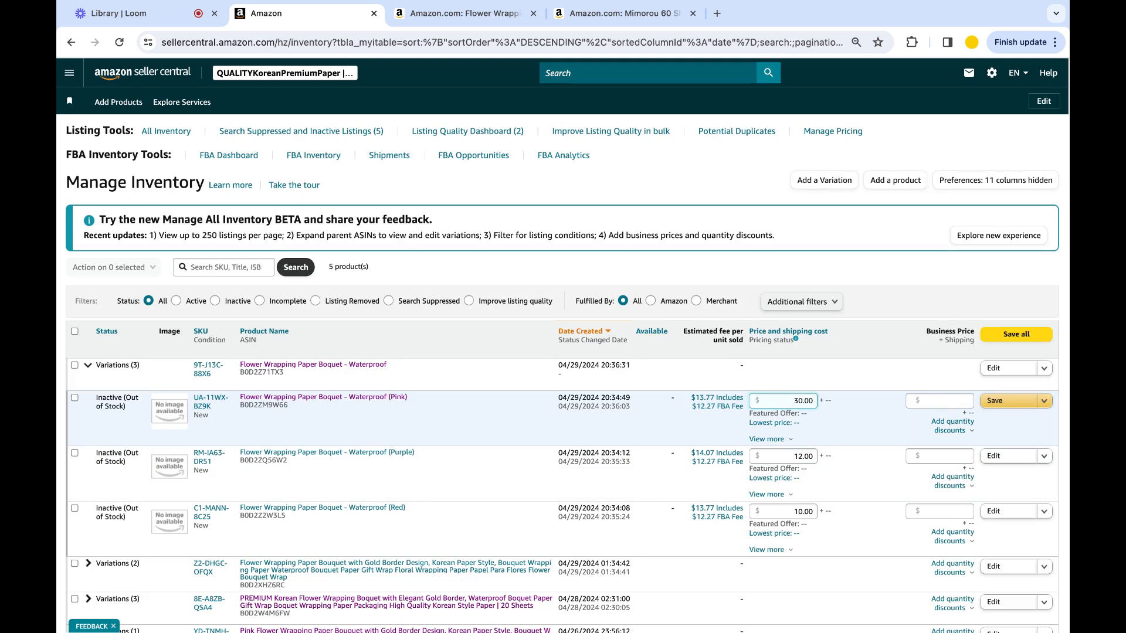
Step: Set the prices of the Purple and Red variations to $30.00 each
{"action": "left_click", "coordinate": [795, 458]}
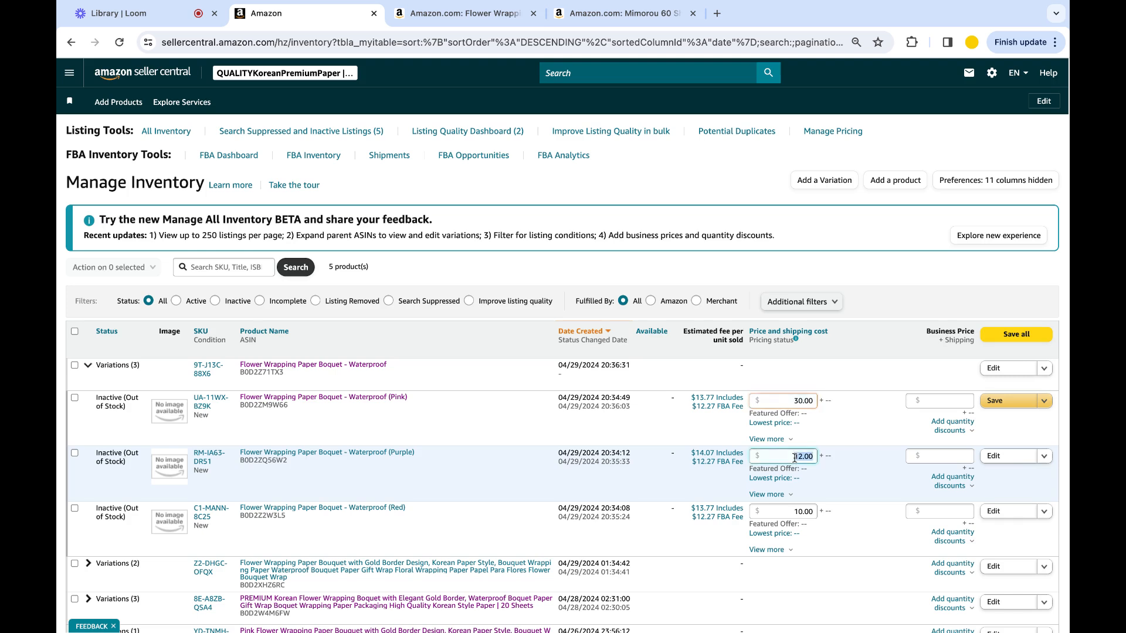
{"action": "type", "text": "30"}
{"action": "left_click", "coordinate": [798, 507]}
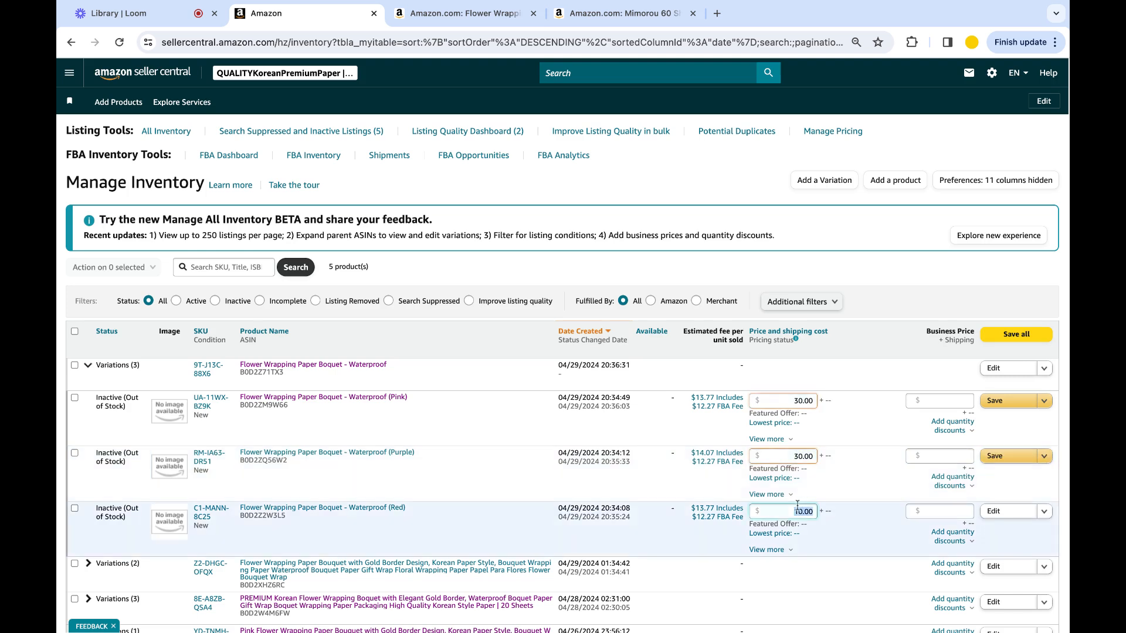
{"action": "type", "text": "30"}
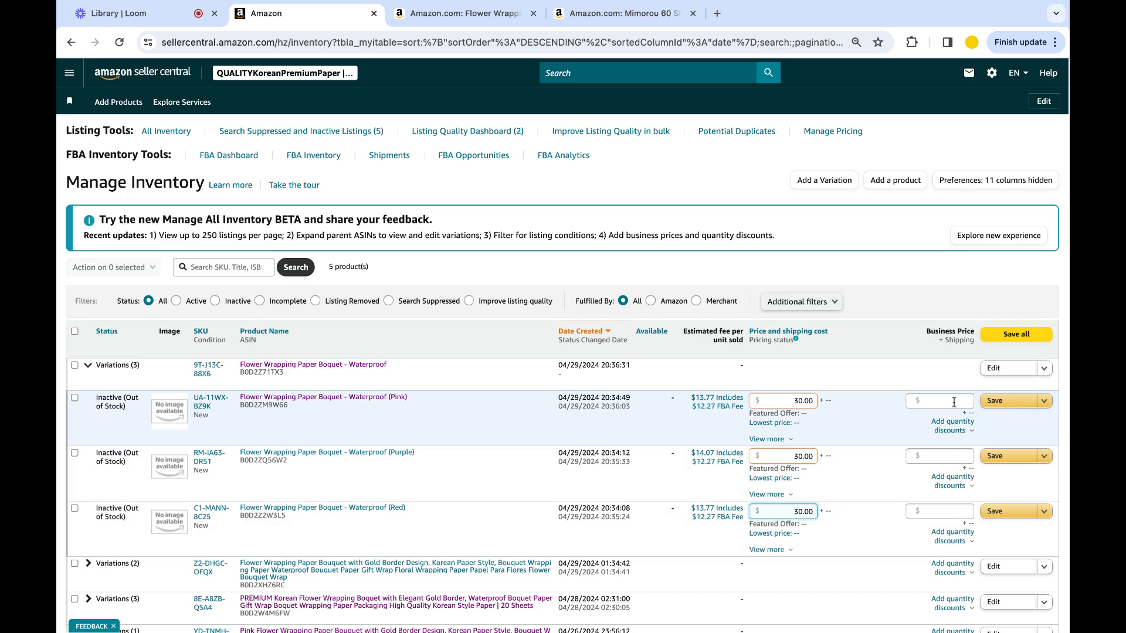
Step: Save the new prices of the Pink, Purple and Red variations one by one and review their rows
{"action": "left_click", "coordinate": [1002, 402]}
{"action": "left_click", "coordinate": [1012, 474]}
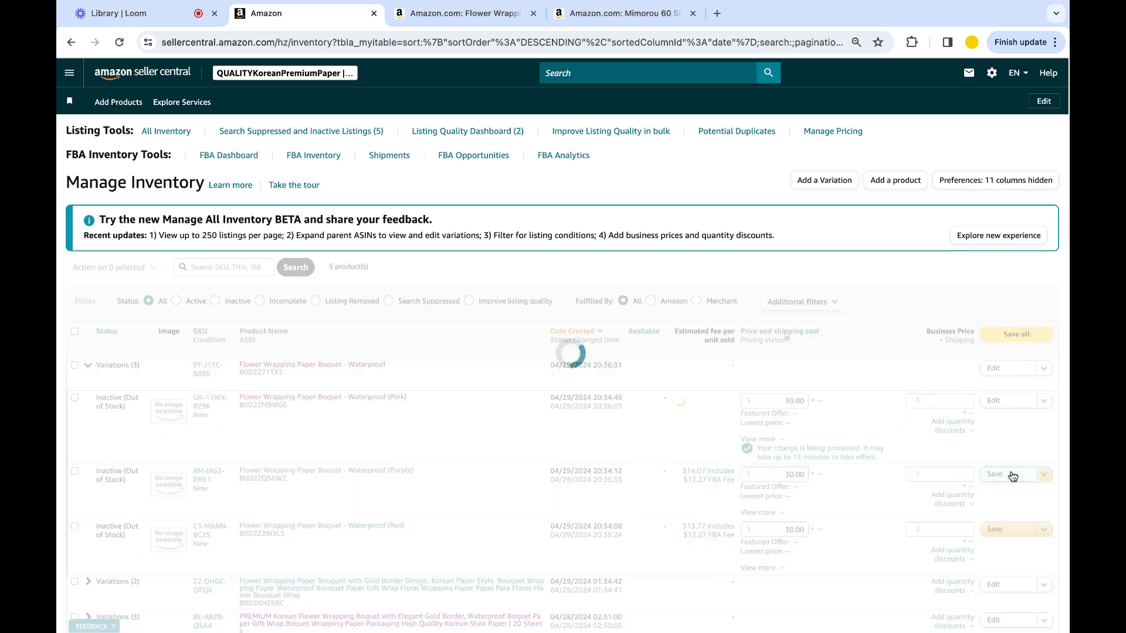
{"action": "left_click", "coordinate": [1010, 547]}
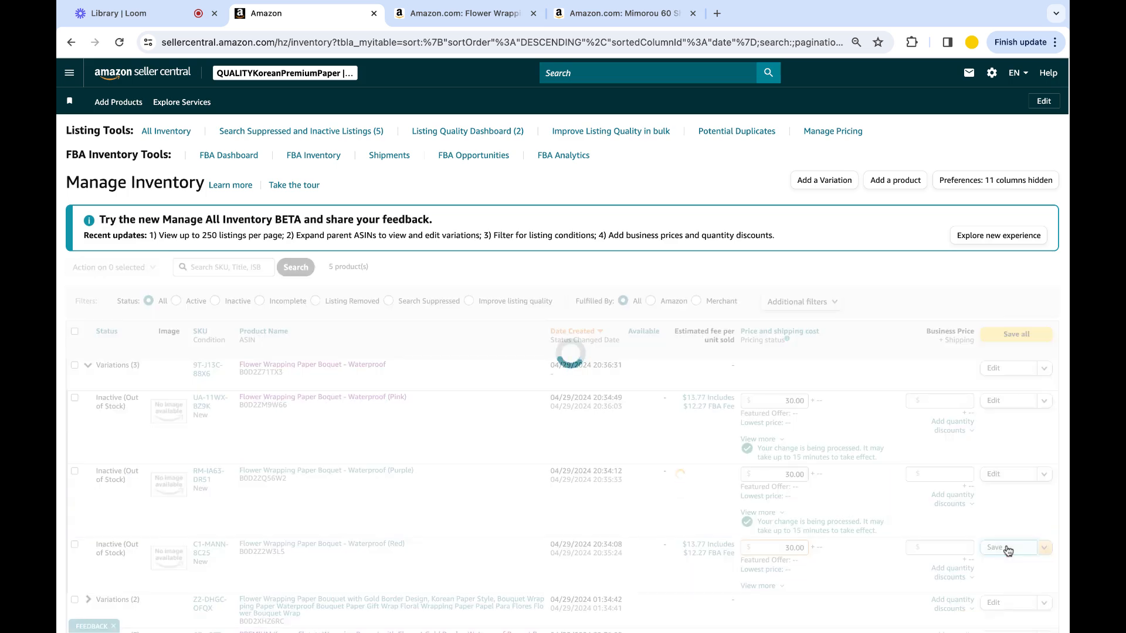
{"action": "scroll", "coordinate": [748, 515], "scroll_direction": "down", "scroll_amount": 1}
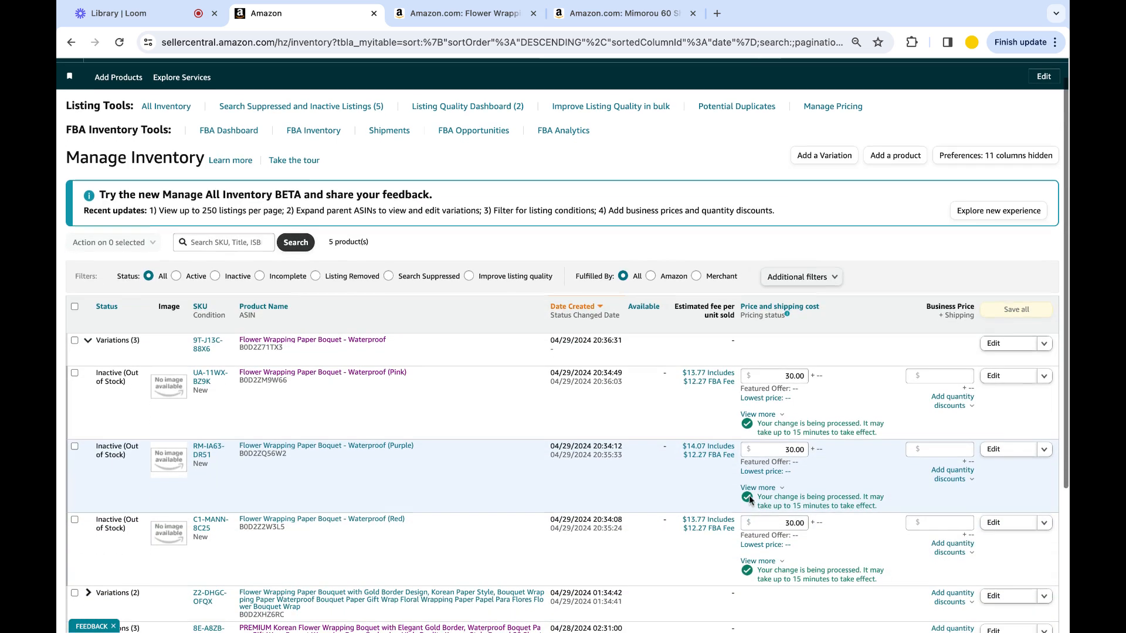
{"action": "scroll", "coordinate": [772, 419], "scroll_direction": "left", "scroll_amount": 1}
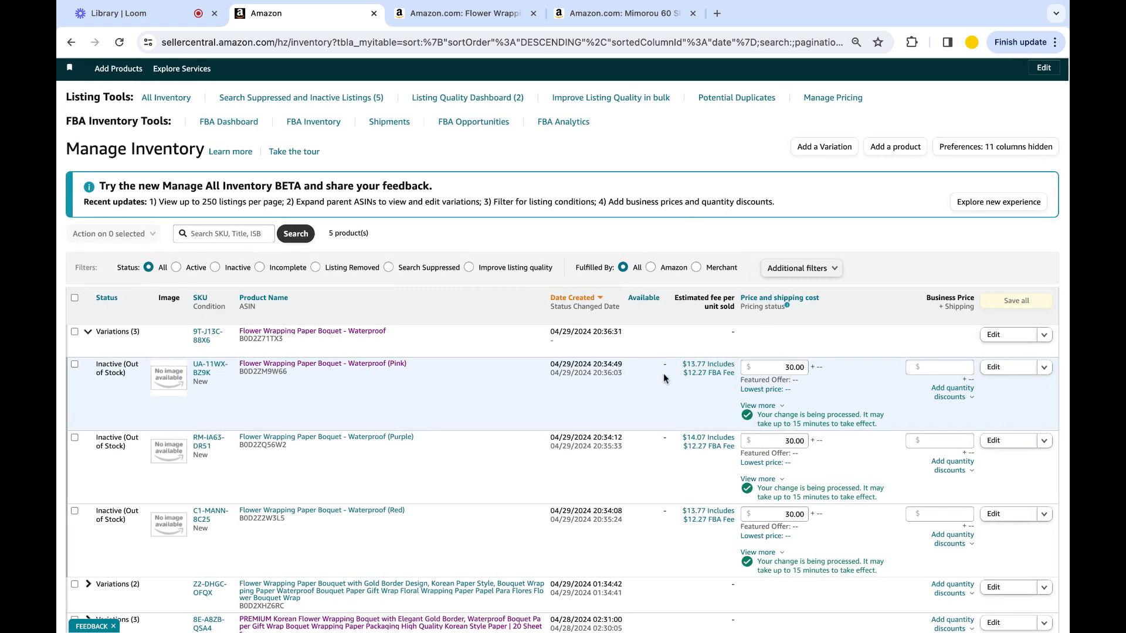
Step: Reload the inventory, dismissing the preferences tip, and expand the variations of "Flower Wrapping Paper Boquet - Waterproof"
{"action": "left_click", "coordinate": [119, 42]}
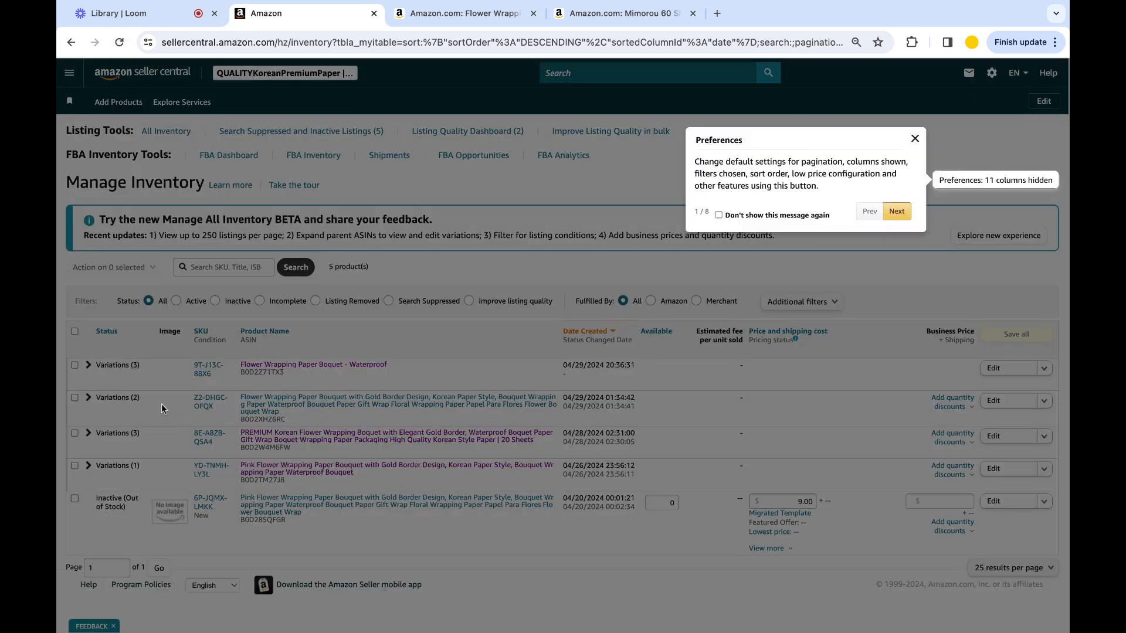
{"action": "left_click", "coordinate": [161, 410]}
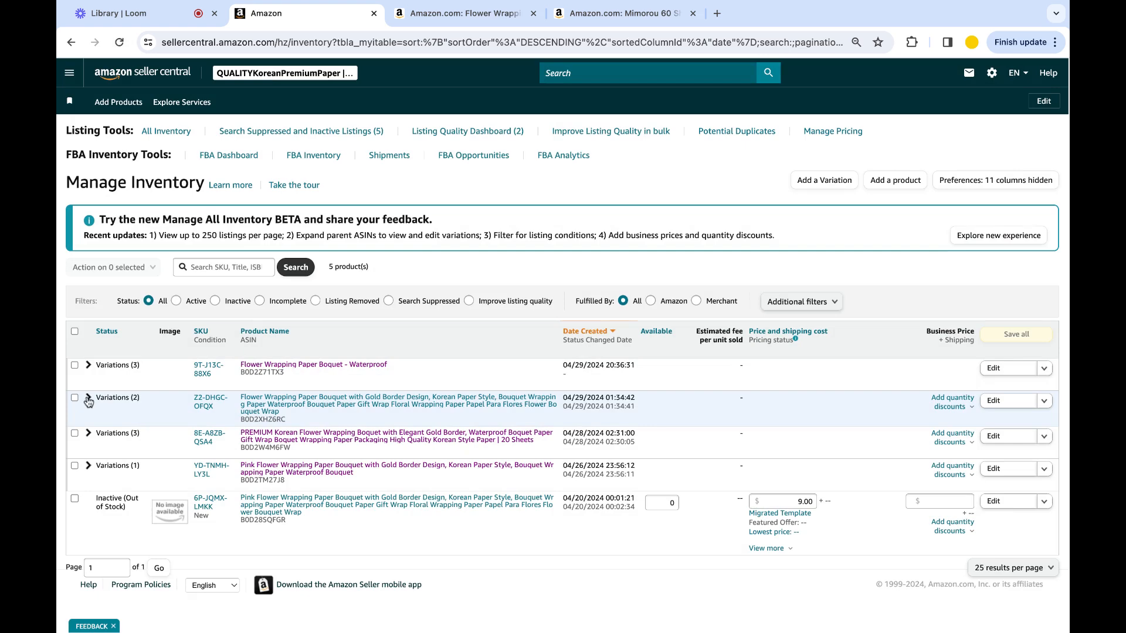
{"action": "left_click", "coordinate": [89, 366]}
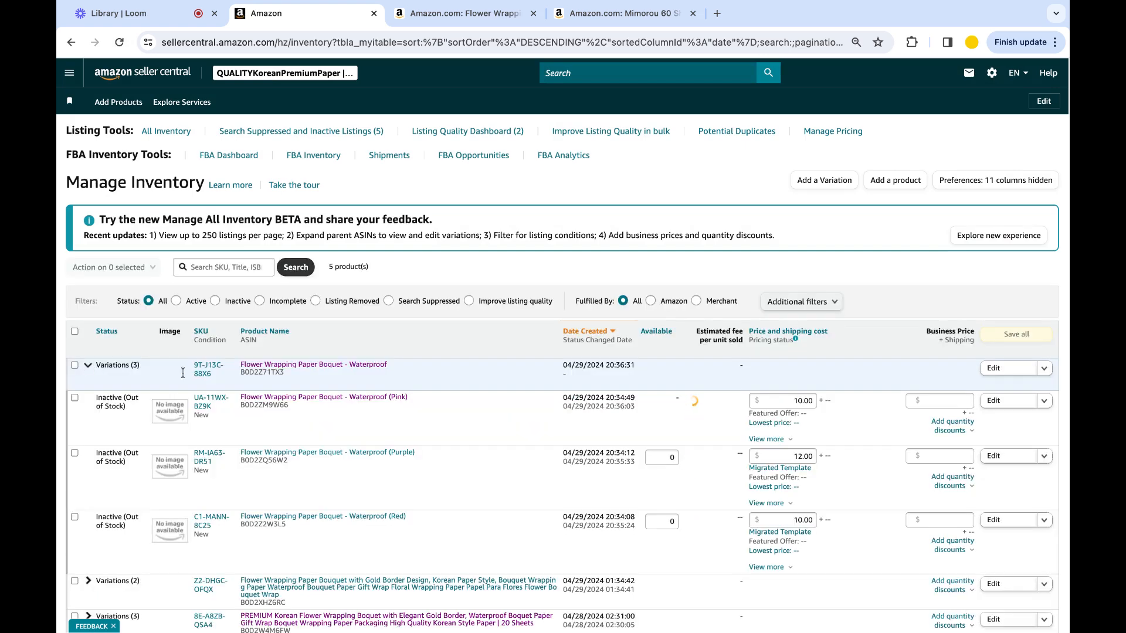
Step: Set the available quantity of the Purple and Red variations to 1 each and save both rows
{"action": "scroll", "coordinate": [685, 424], "scroll_direction": "down", "scroll_amount": 2}
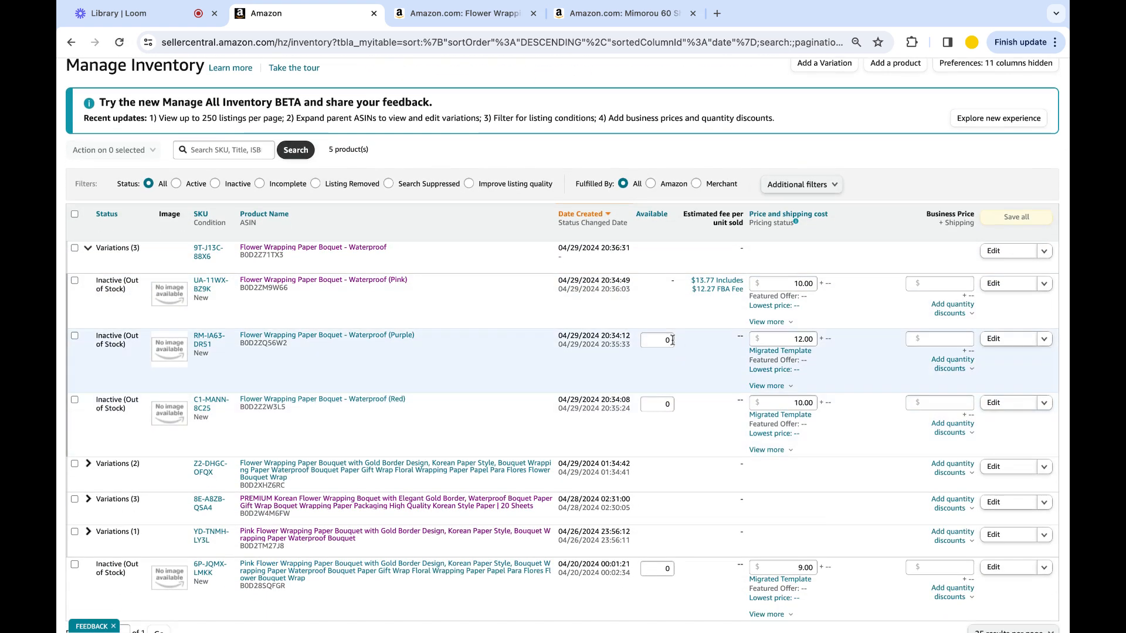
{"action": "type", "text": "1"}
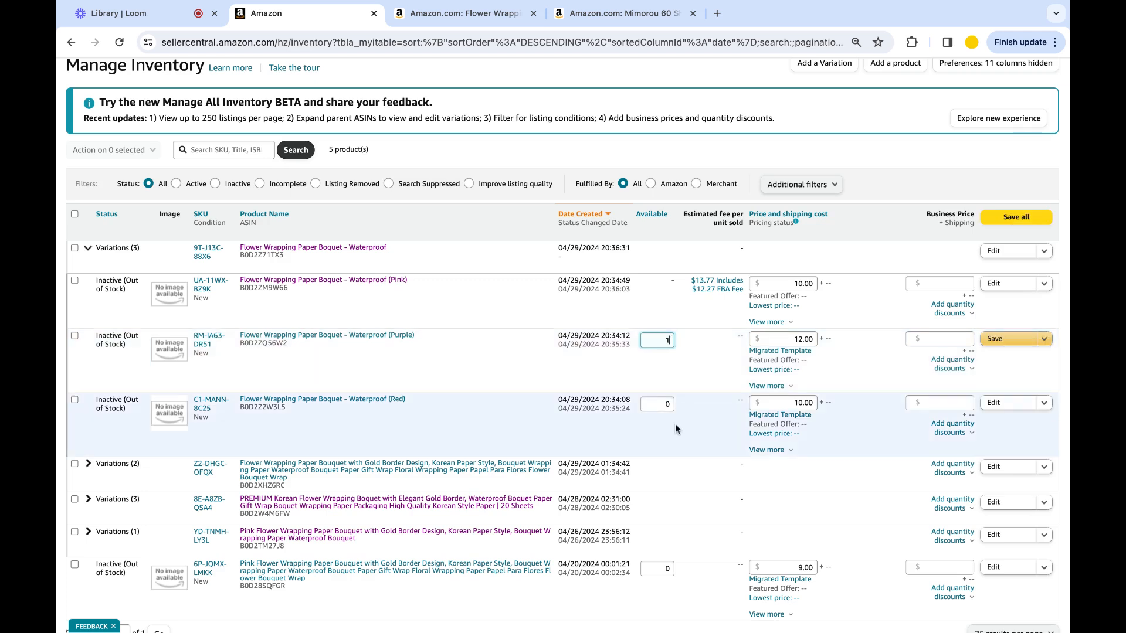
{"action": "left_click", "coordinate": [657, 400]}
{"action": "type", "text": "1"}
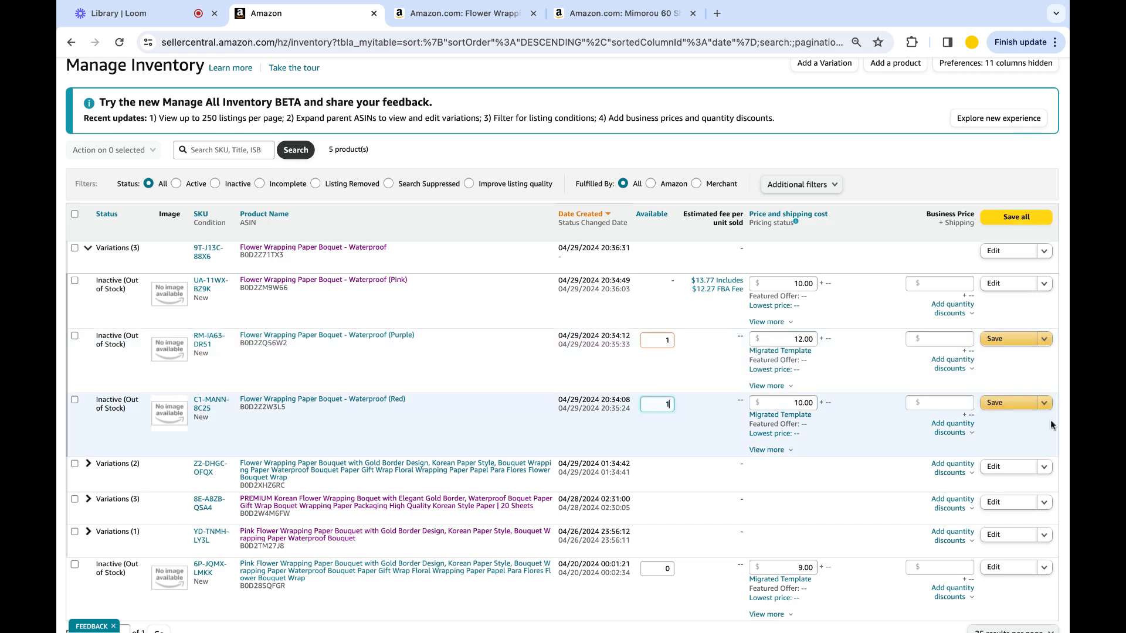
{"action": "left_click", "coordinate": [1029, 403]}
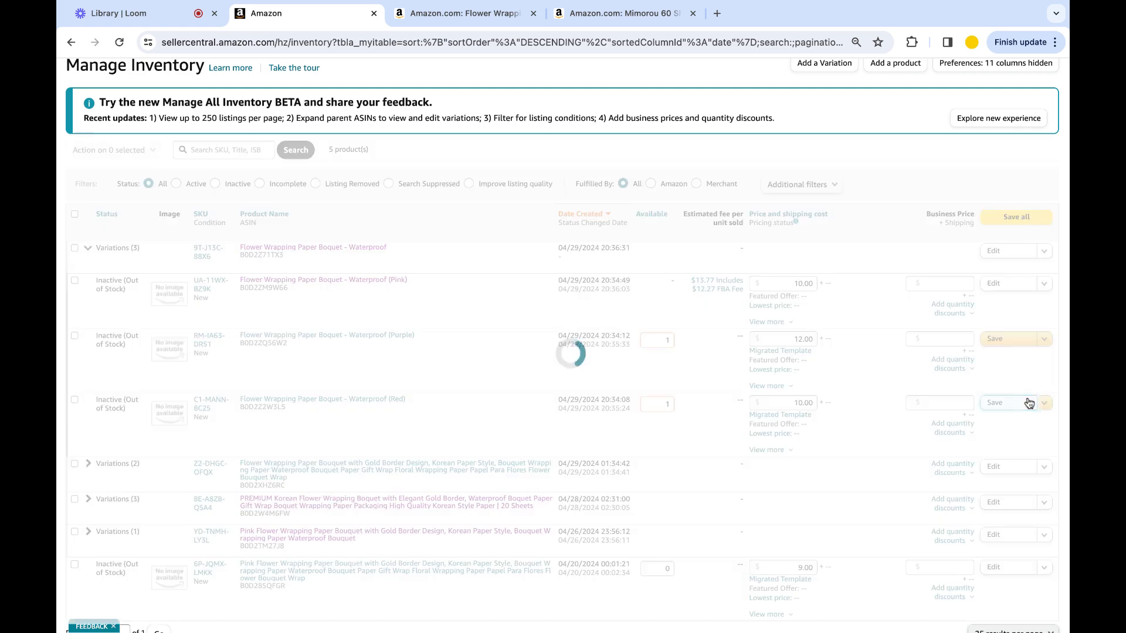
{"action": "left_click", "coordinate": [1018, 346]}
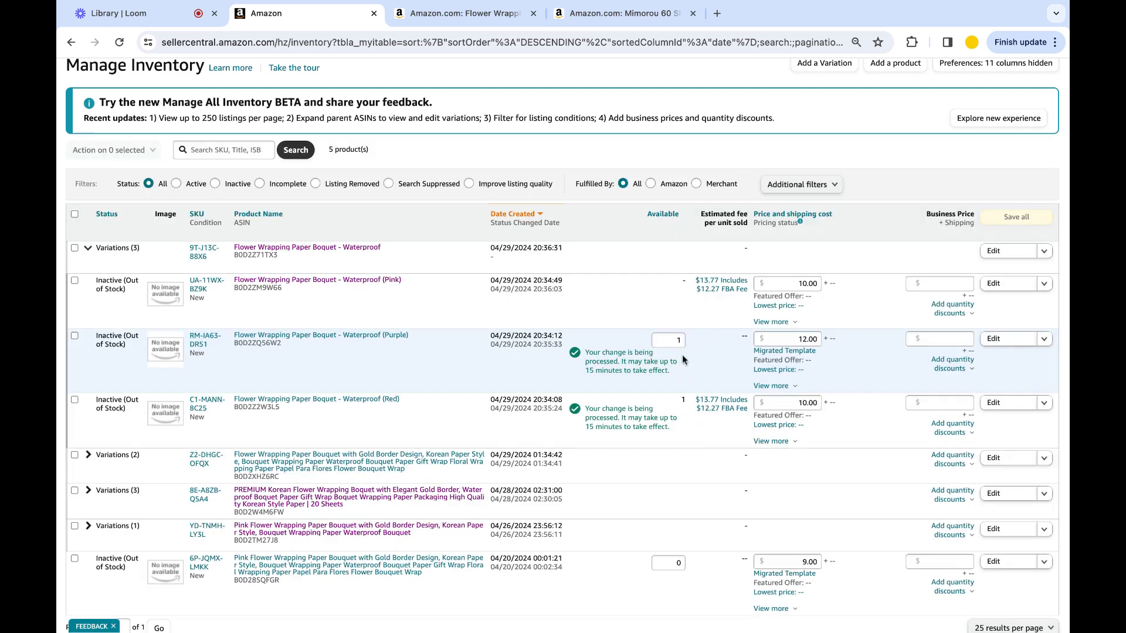
Step: Reload the inventory, expand the waterproof listing's variations again, and set and save an available quantity of 1 for the Pink variation
{"action": "left_click", "coordinate": [120, 42]}
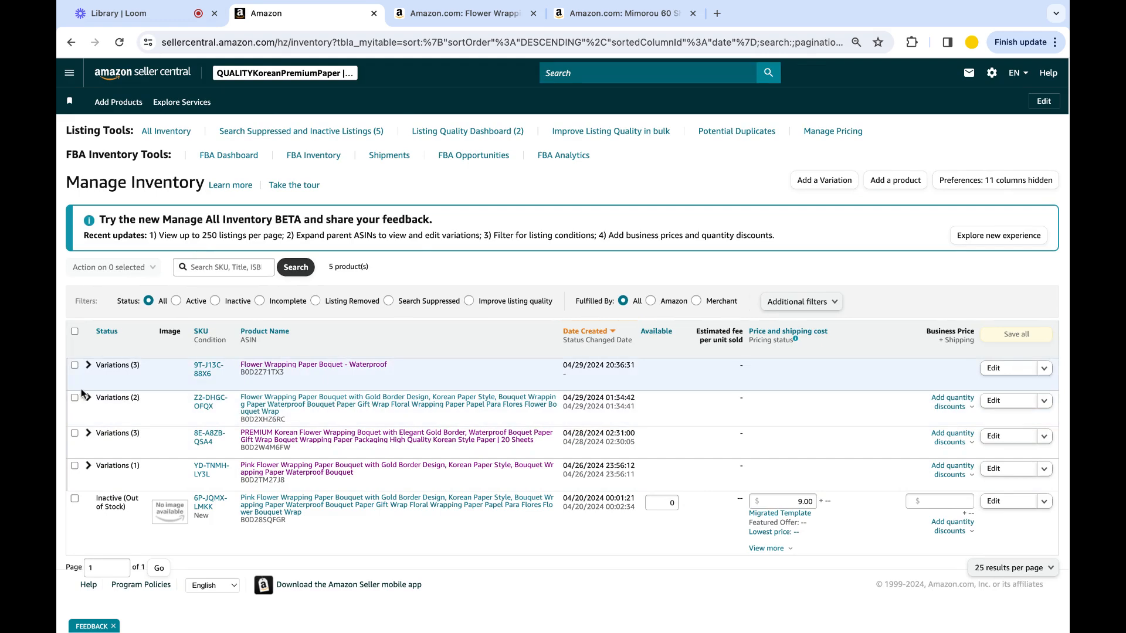
{"action": "left_click", "coordinate": [88, 366]}
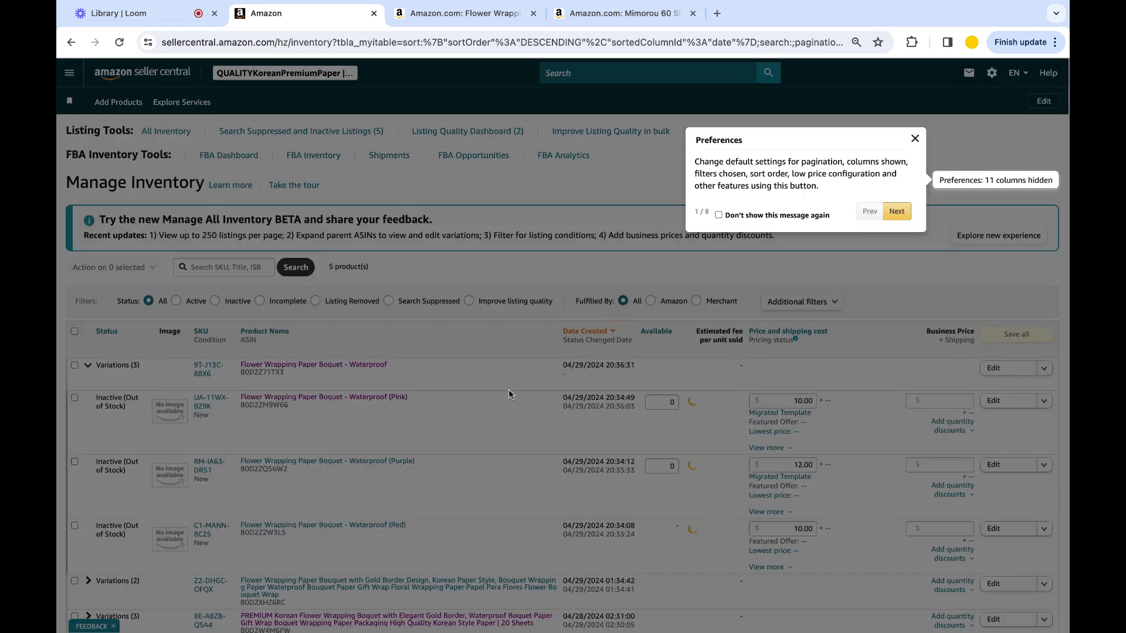
{"action": "left_click", "coordinate": [509, 390]}
{"action": "type", "text": "1"}
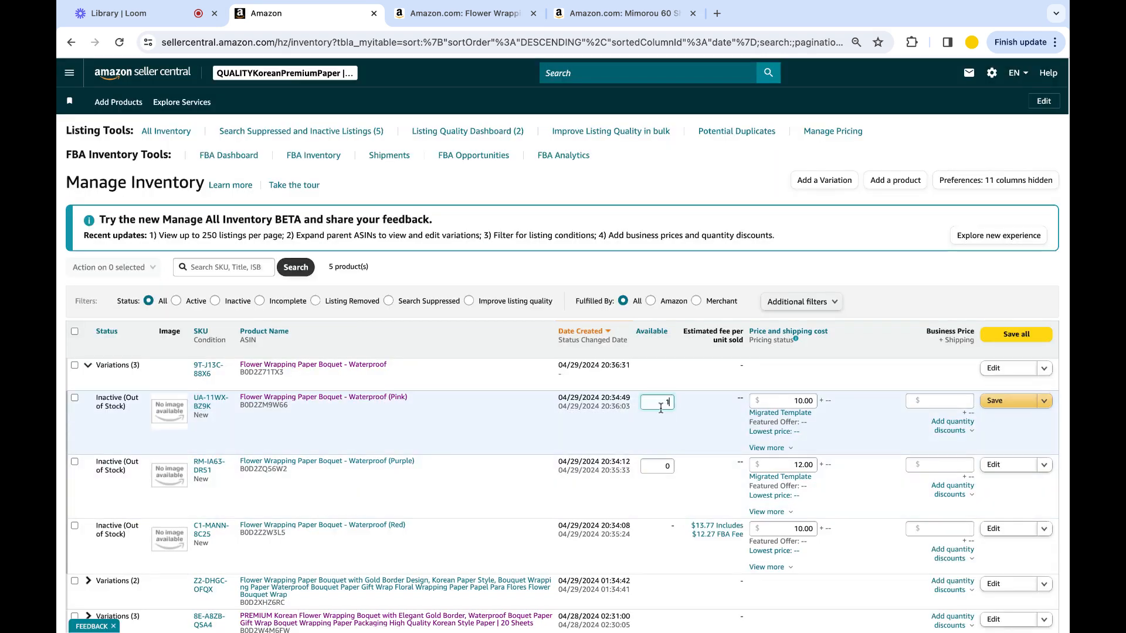
{"action": "left_click", "coordinate": [669, 471]}
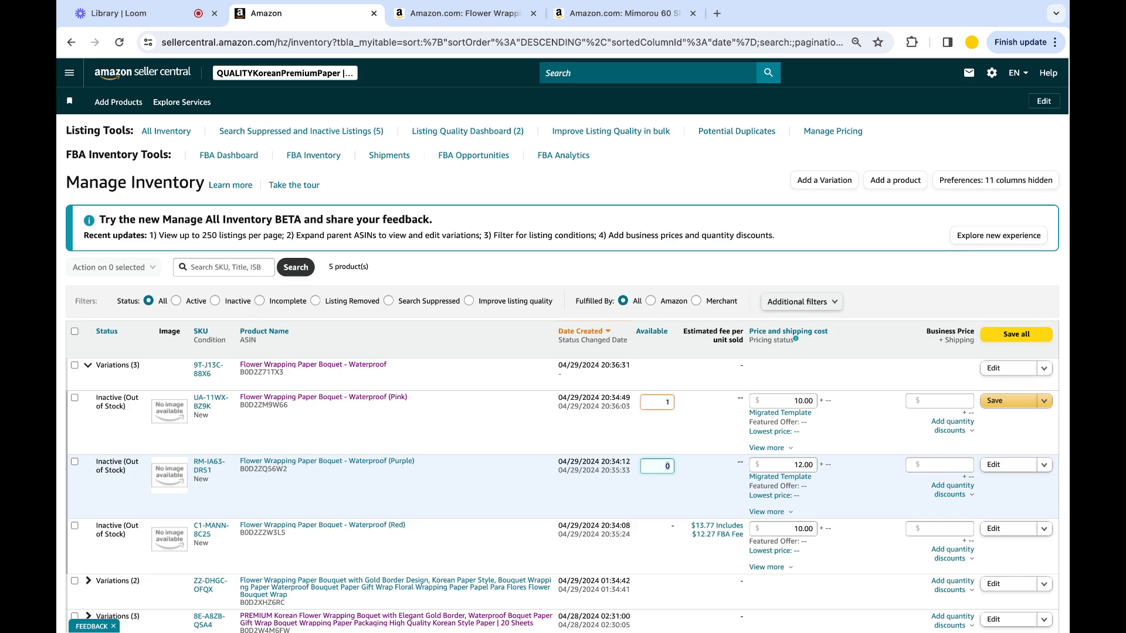
{"action": "left_click", "coordinate": [998, 403]}
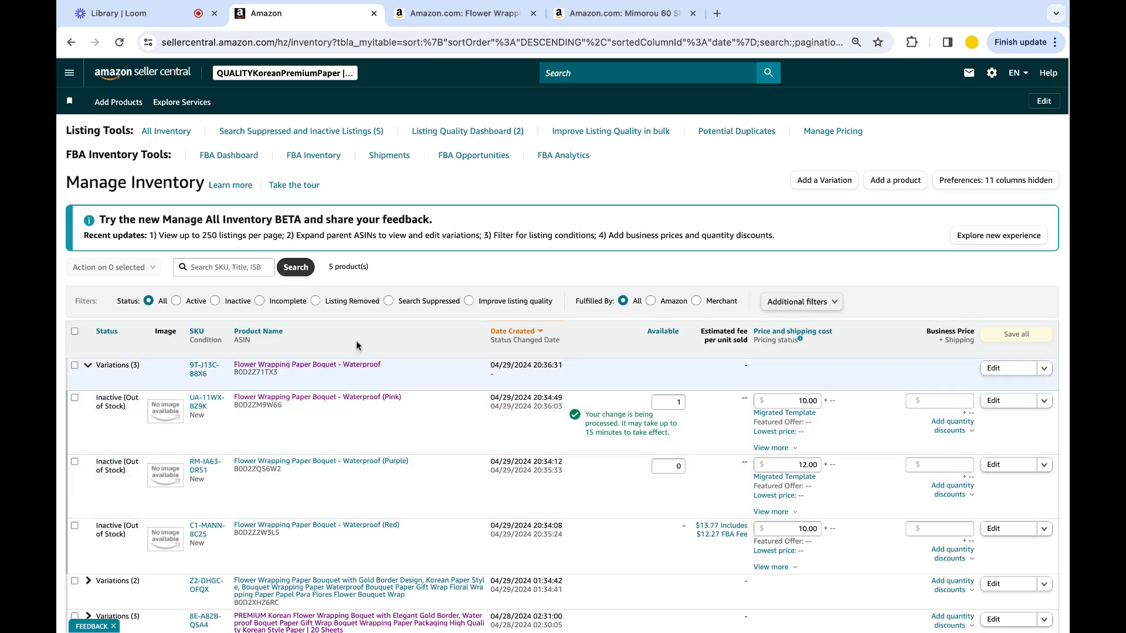
{"action": "left_click", "coordinate": [594, 17]}
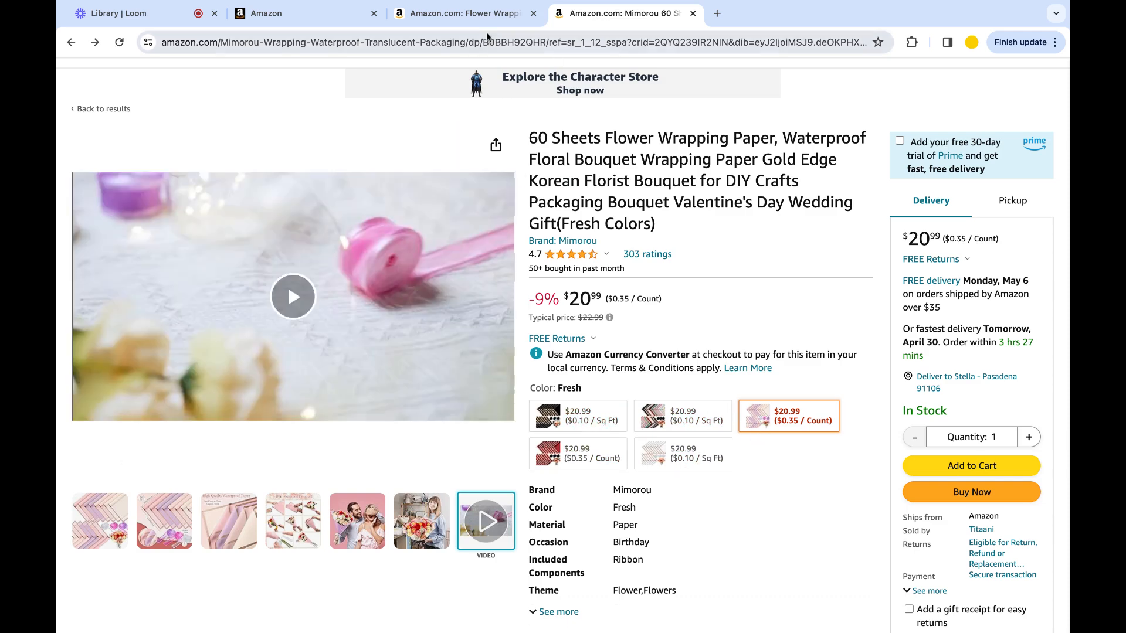
{"action": "left_click", "coordinate": [465, 13]}
{"action": "left_click", "coordinate": [308, 17]}
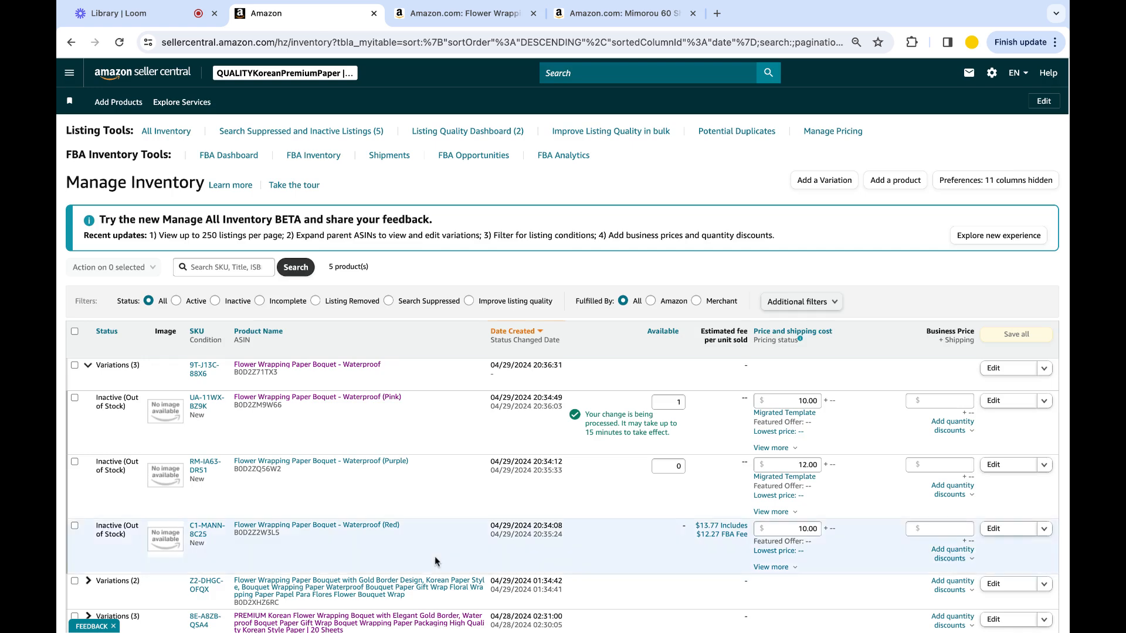
Step: Expand the two-variation Gold Border Design bouquet paper listing, open its Amazon product page and view the Red color option
{"action": "scroll", "coordinate": [435, 556], "scroll_direction": "down", "scroll_amount": 3}
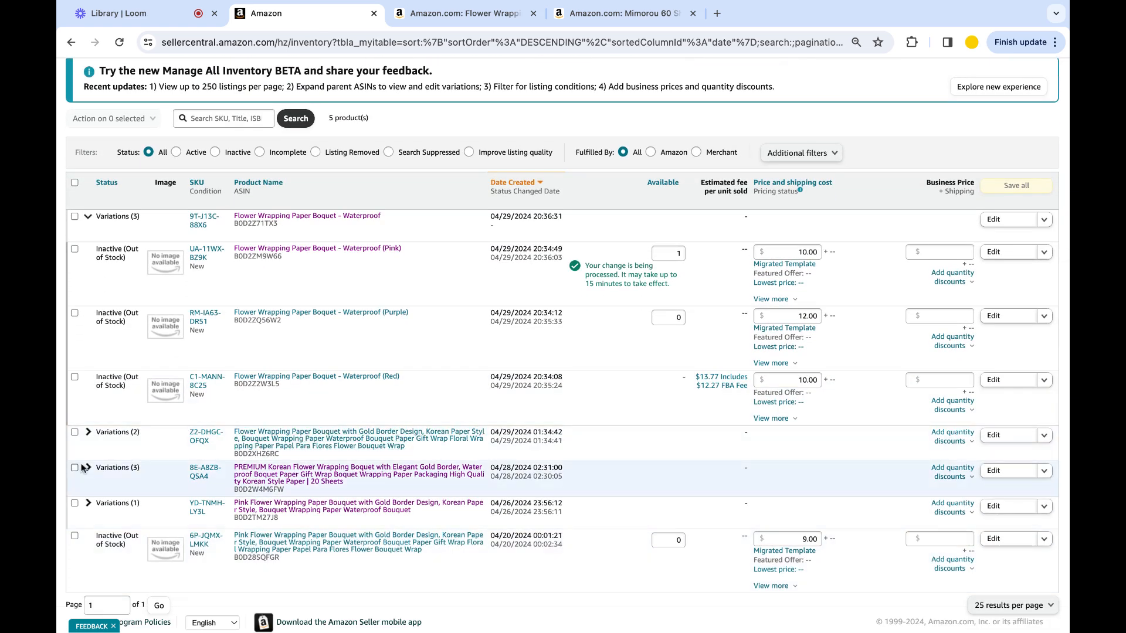
{"action": "left_click", "coordinate": [88, 432]}
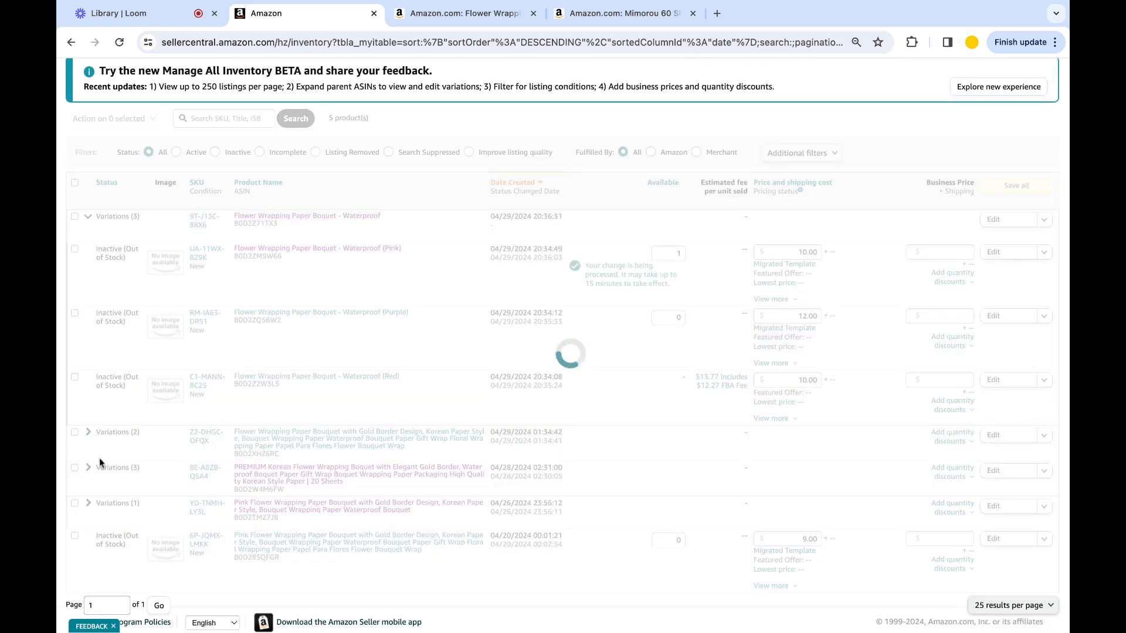
{"action": "scroll", "coordinate": [132, 526], "scroll_direction": "down", "scroll_amount": 1}
{"action": "left_click", "coordinate": [328, 411]}
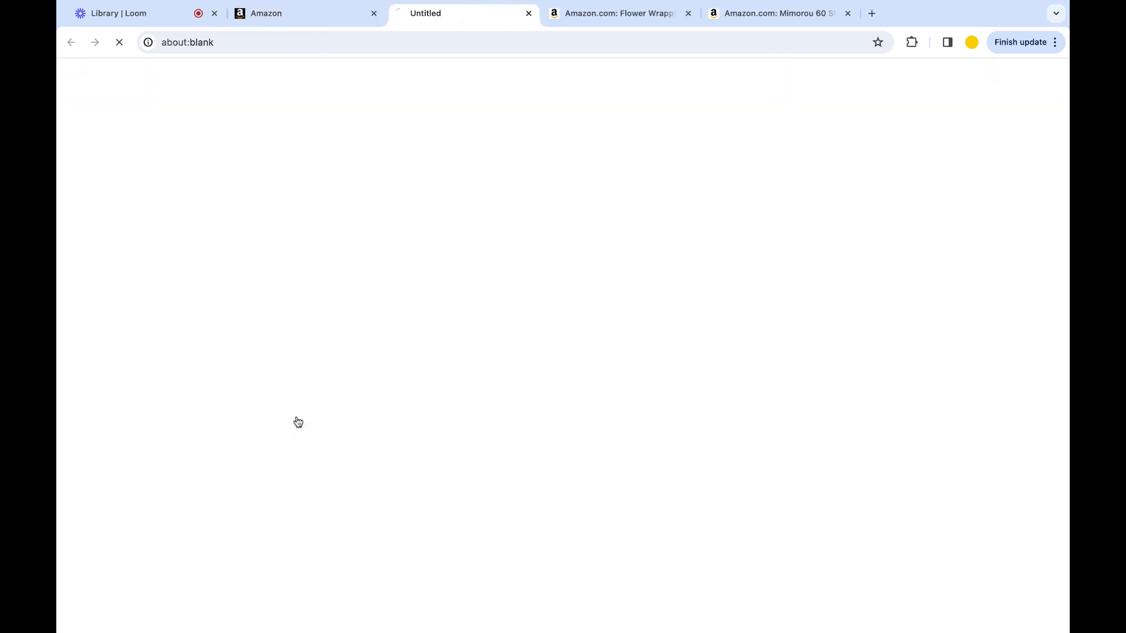
{"action": "left_click", "coordinate": [698, 426]}
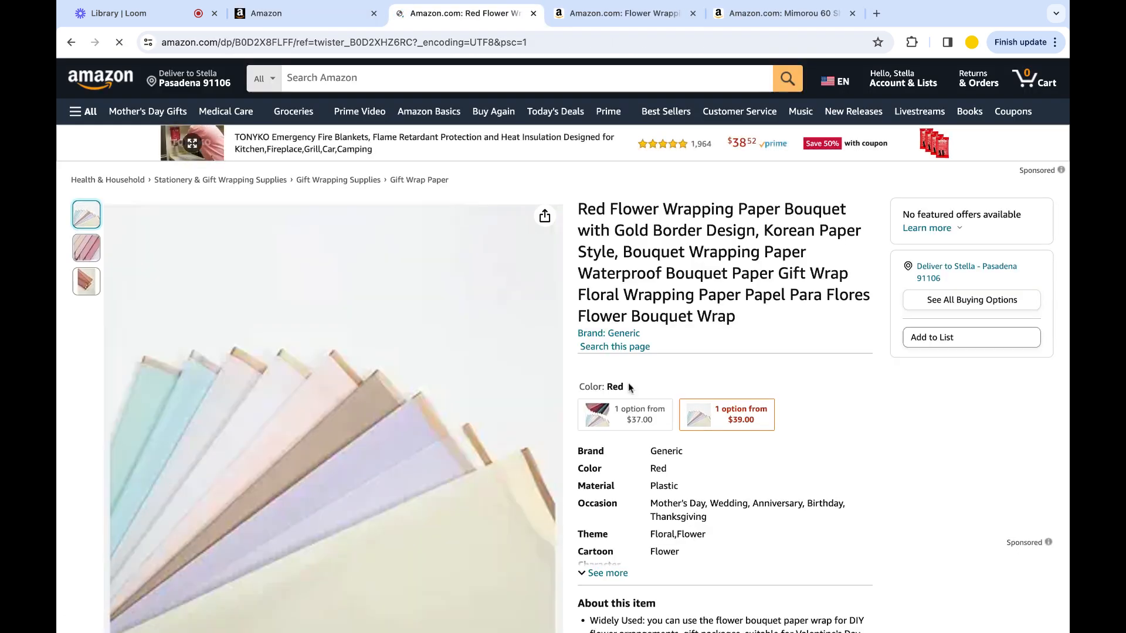
Step: Return to the inventory to review the expanded variation rows, then switch to the Loom video library
{"action": "left_click", "coordinate": [349, 12]}
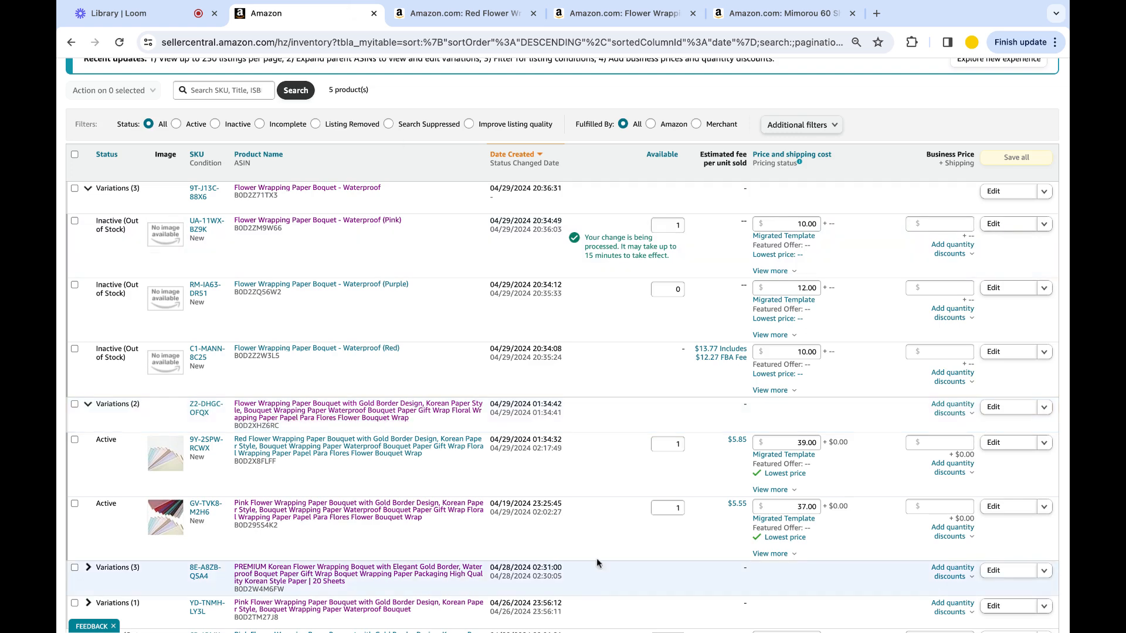
{"action": "scroll", "coordinate": [624, 247], "scroll_direction": "up", "scroll_amount": 1}
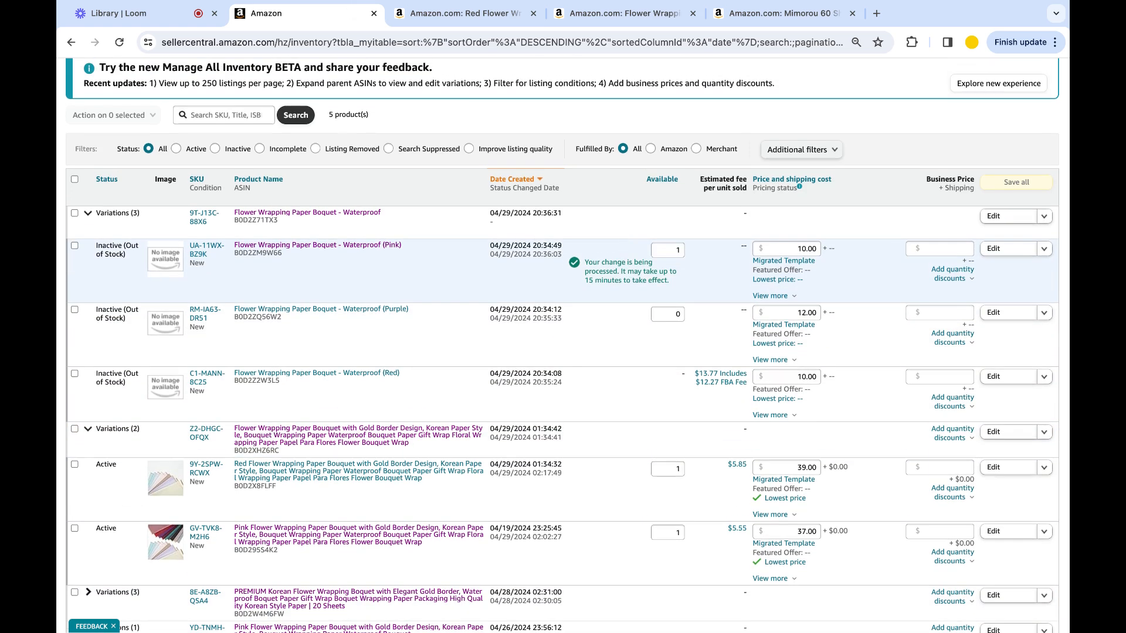
{"action": "left_click", "coordinate": [174, 23]}
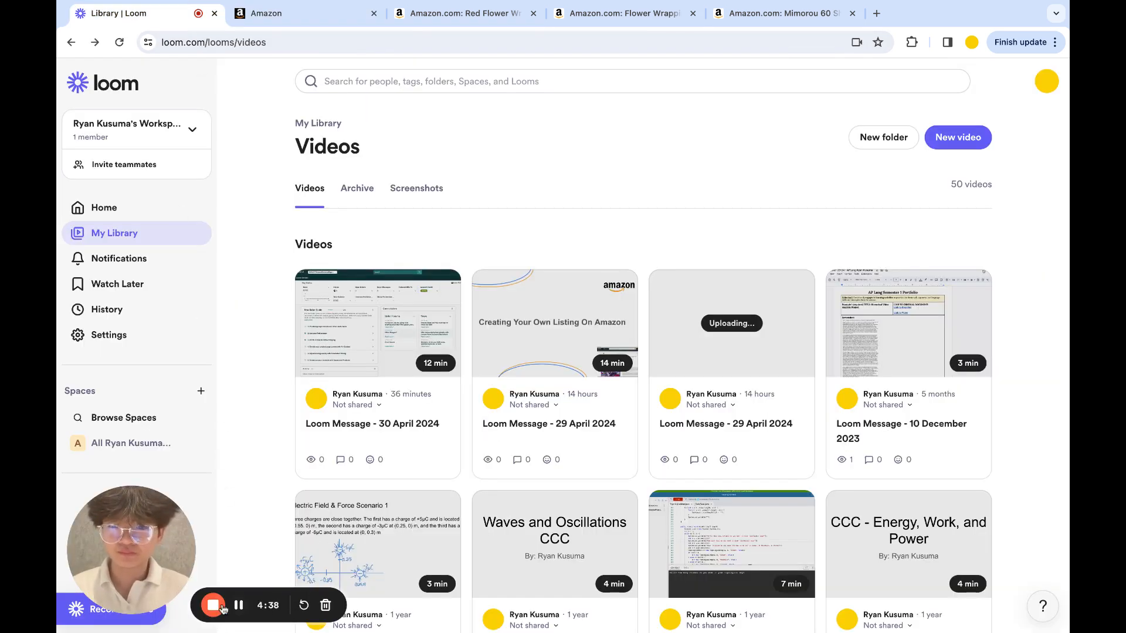